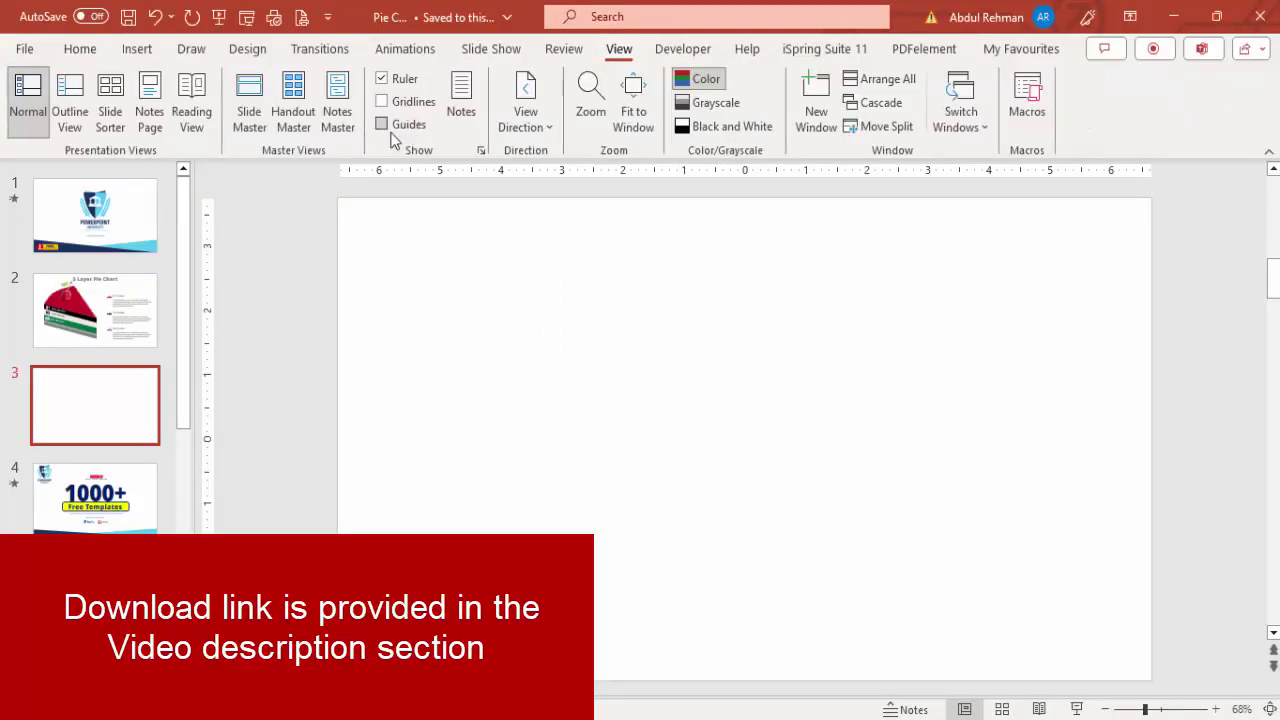
# - Show the dashed centre guides and draw a tall isosceles triangle at the slide centre
pyautogui.click(137, 49)
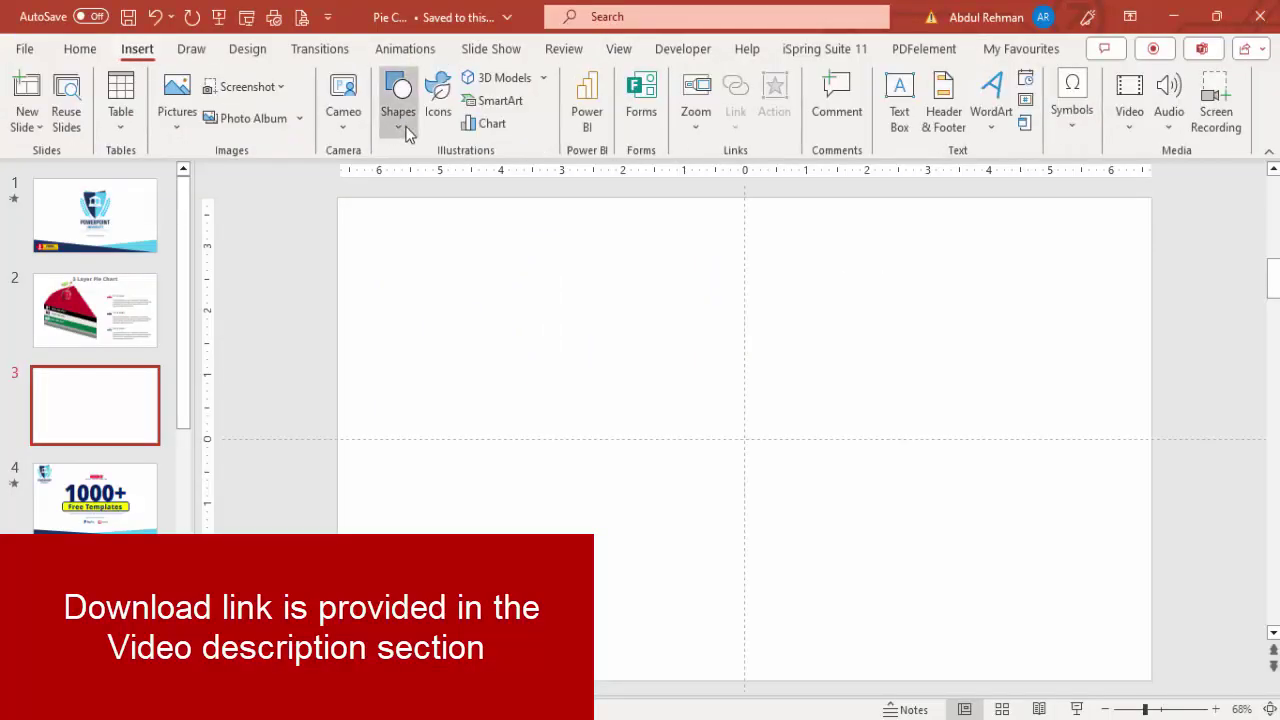
pyautogui.click(399, 118)
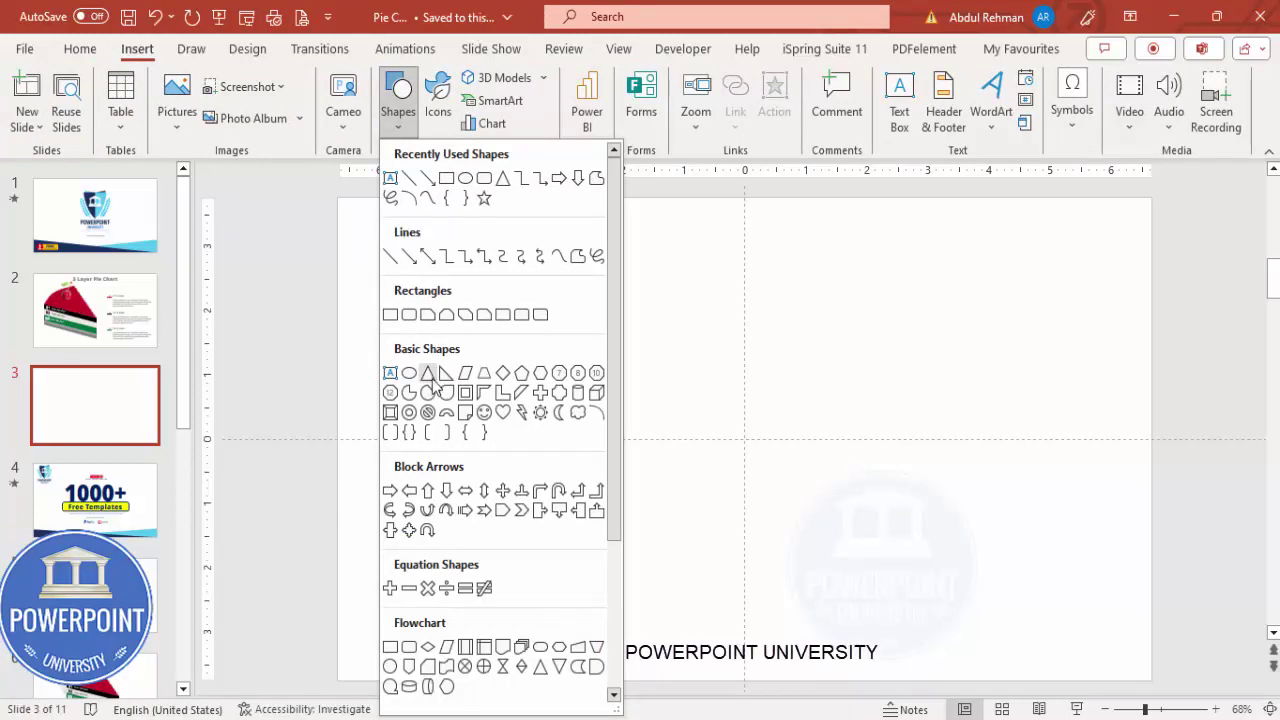
pyautogui.click(431, 377)
pyautogui.moveTo(676, 271); pyautogui.dragTo(862, 598)
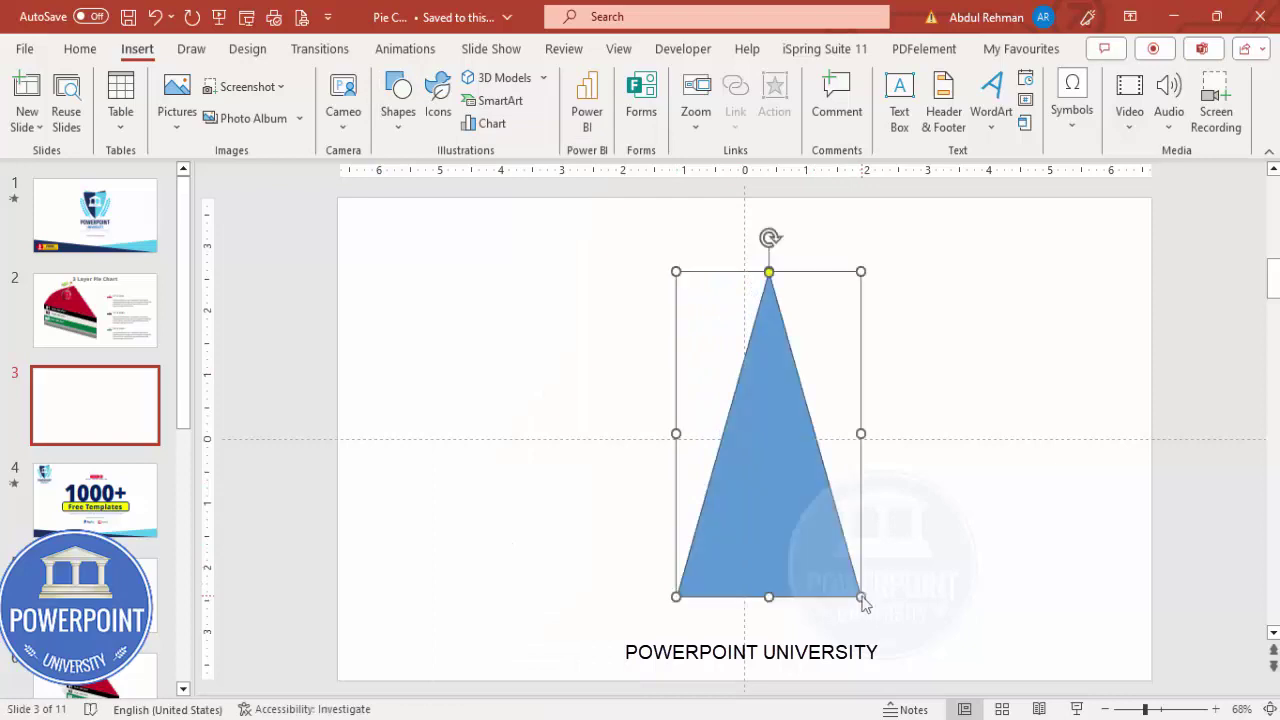
# - Remove the triangle's outline and flip it vertically so it points downward
pyautogui.click(523, 104)
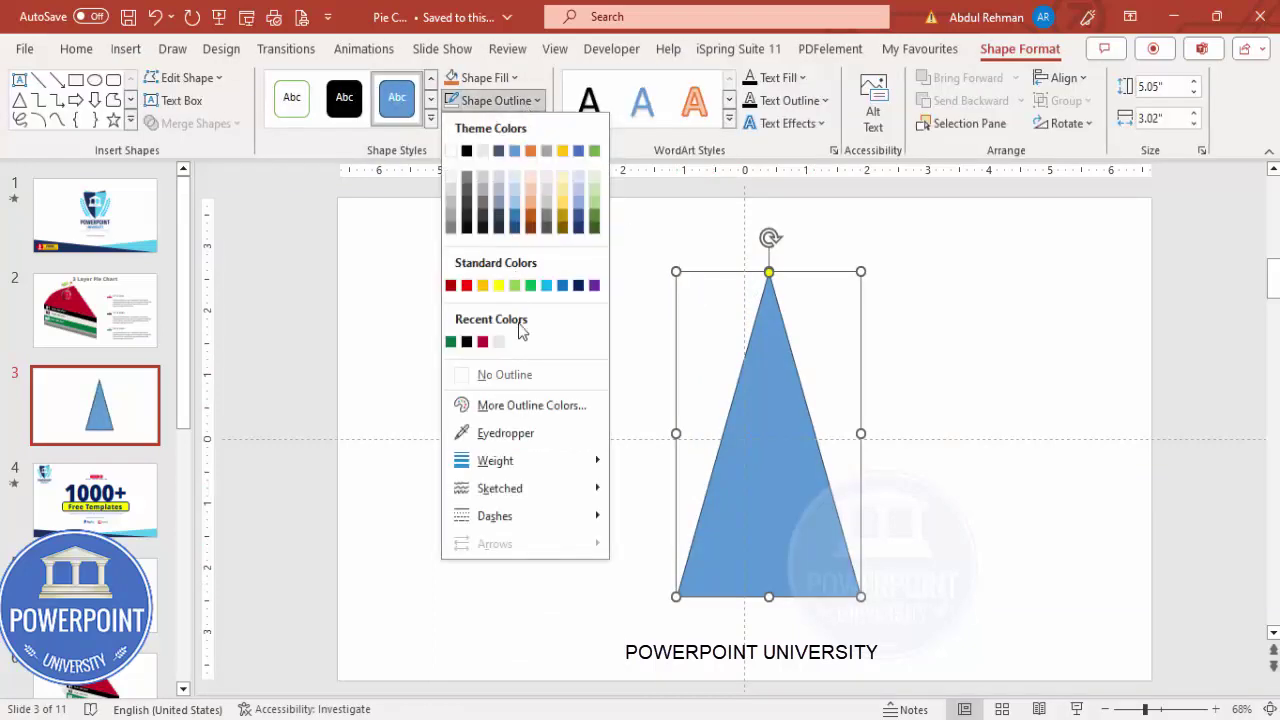
pyautogui.click(521, 374)
pyautogui.click(1063, 123)
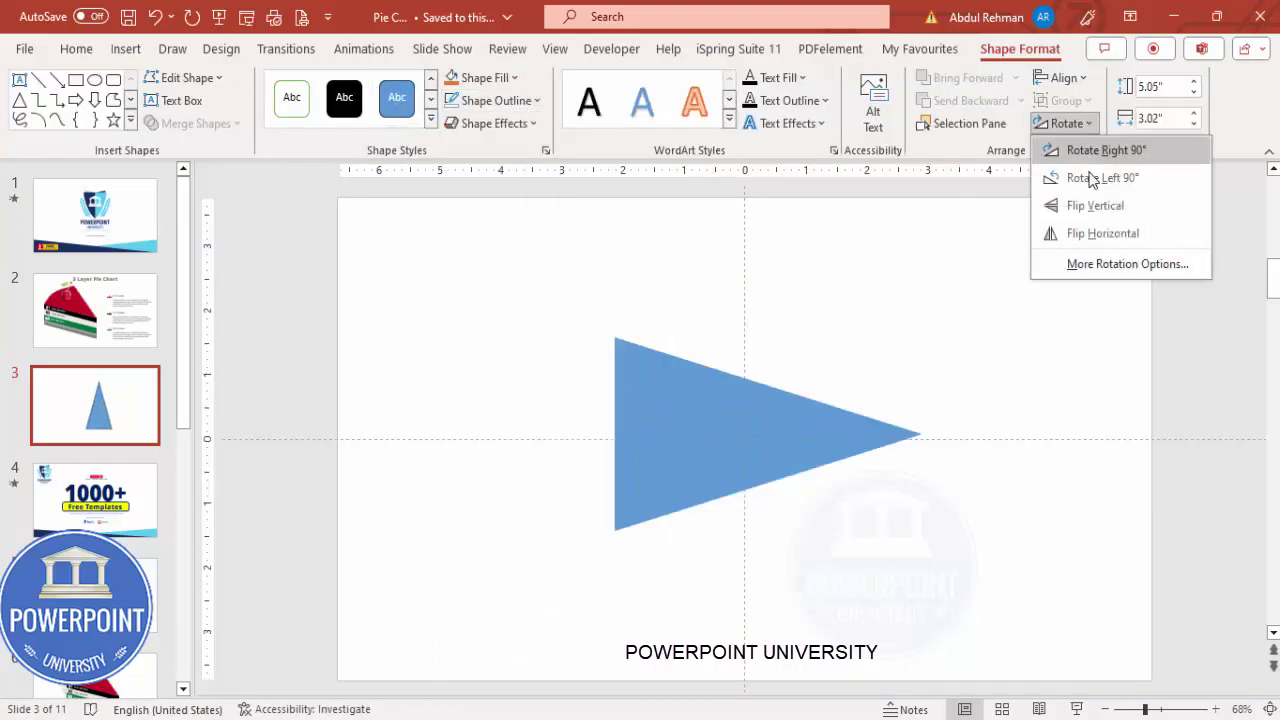
pyautogui.click(1093, 205)
# - Align the triangle to the centre and middle of the slide
pyautogui.click(1061, 78)
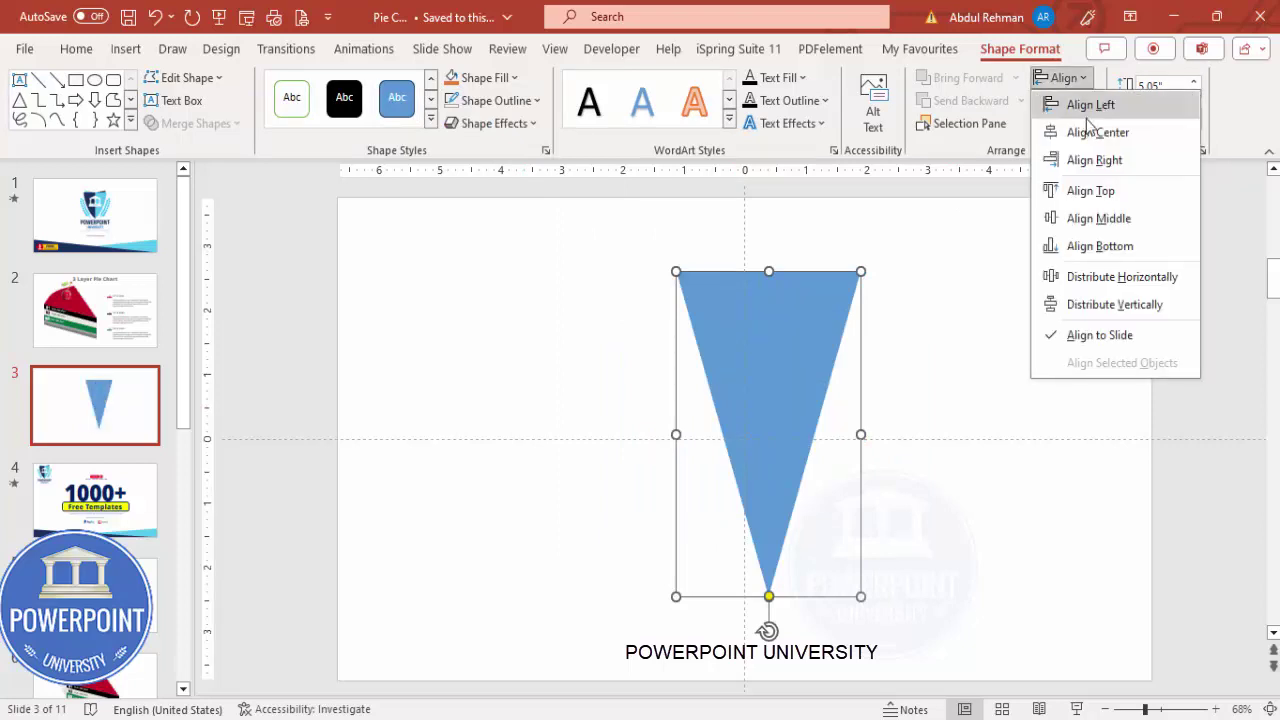
pyautogui.click(1097, 132)
pyautogui.click(1066, 79)
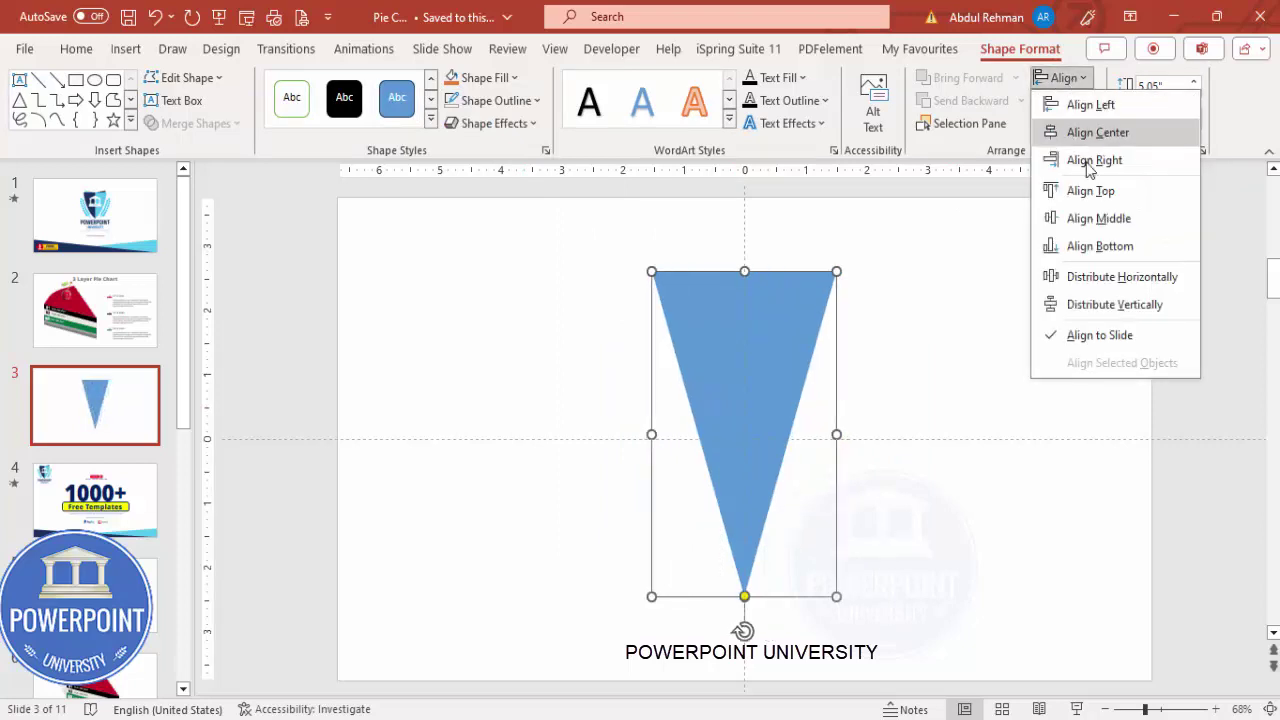
pyautogui.click(1099, 218)
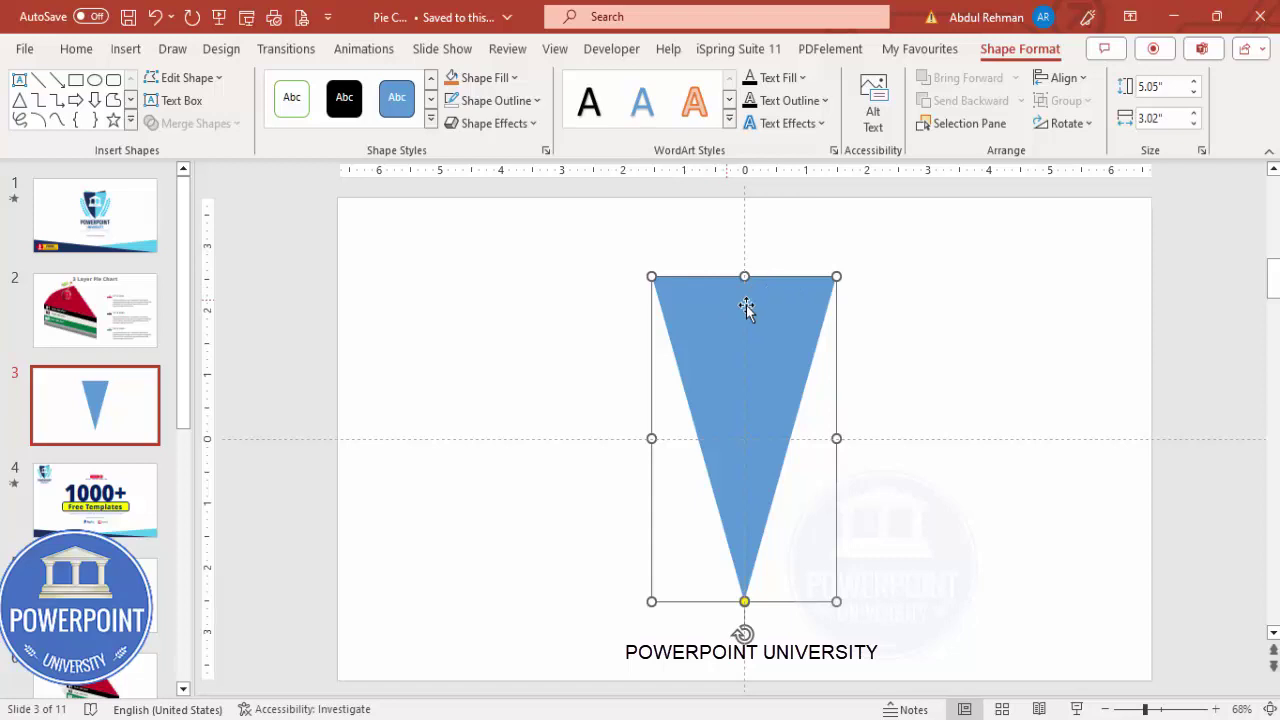
# - Use Edit Points to add a point mid top edge and pull it up into an arch
pyautogui.rightClick(786, 322)
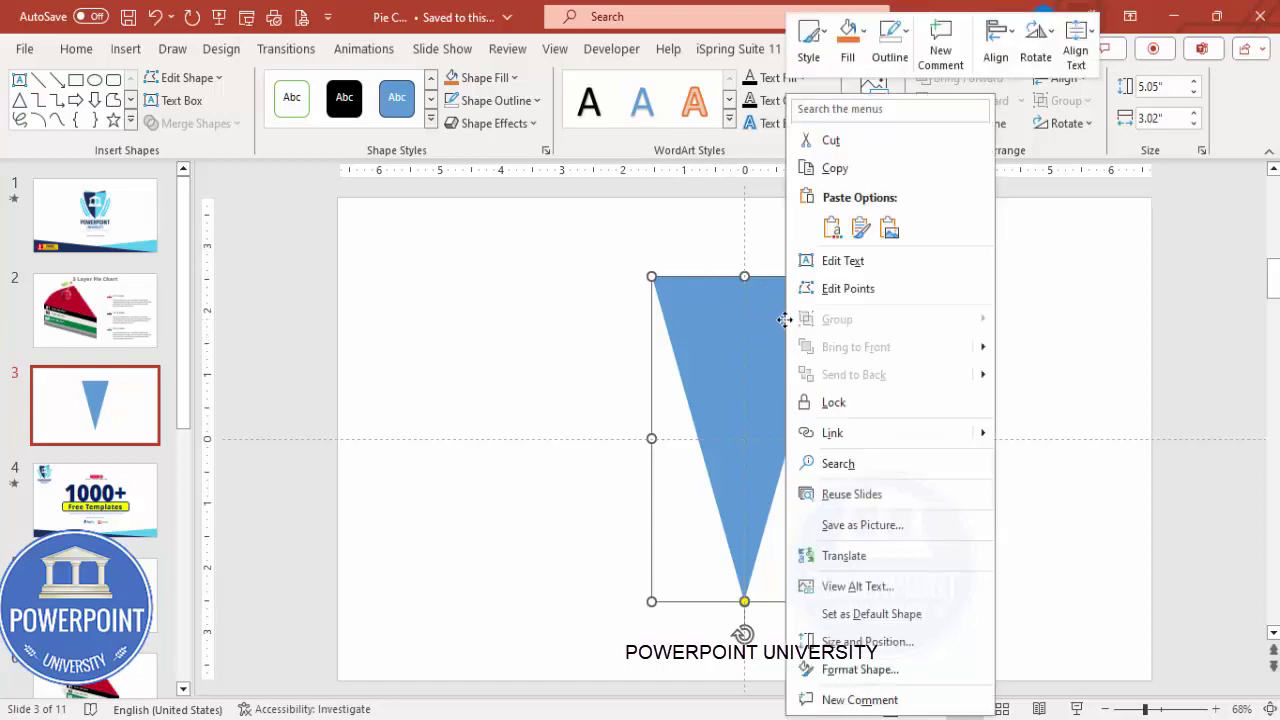
pyautogui.click(848, 289)
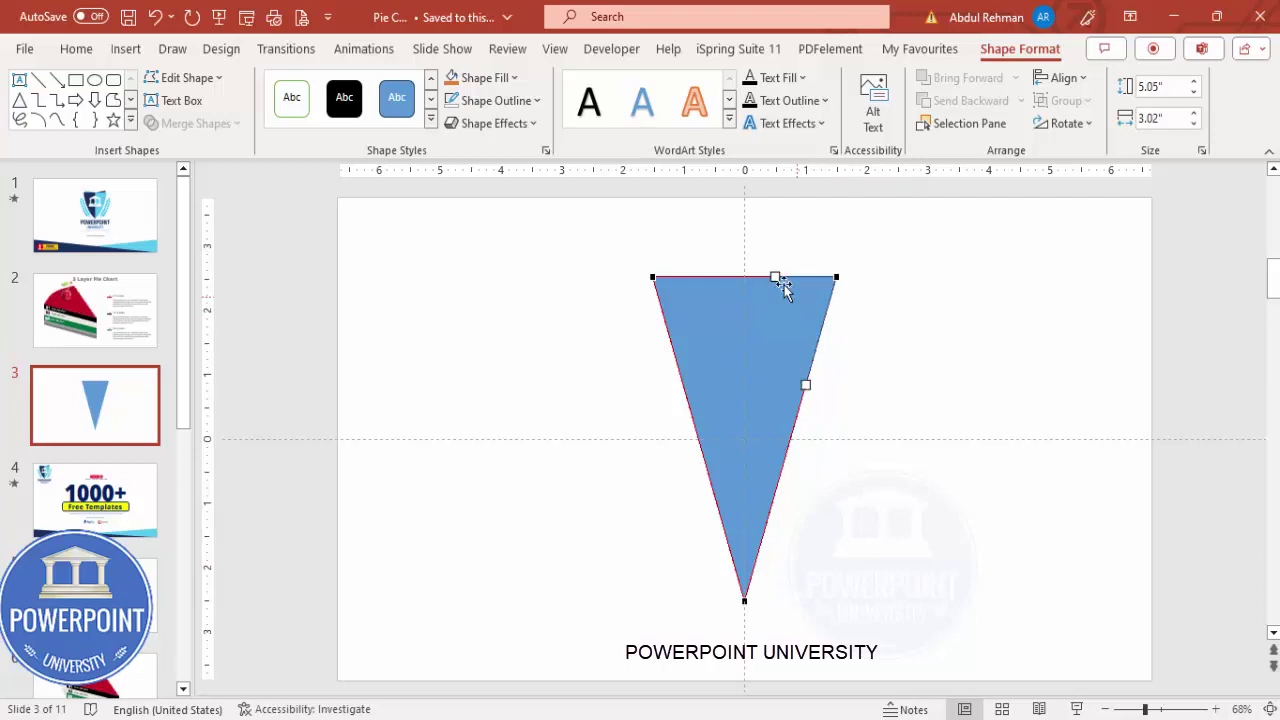
pyautogui.keyDown('ctrl'); pyautogui.click(774, 277); pyautogui.keyUp('ctrl')
pyautogui.moveTo(775, 277); pyautogui.dragTo(720, 234)
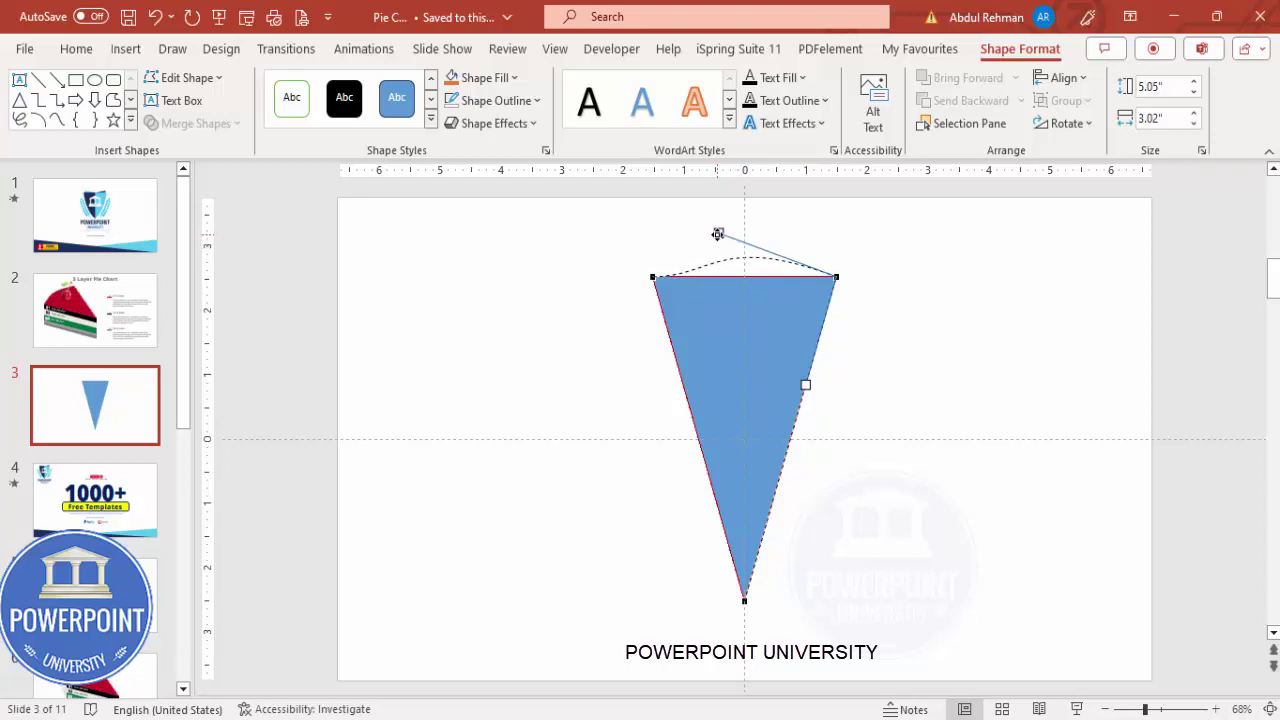
pyautogui.moveTo(718, 234); pyautogui.dragTo(718, 233)
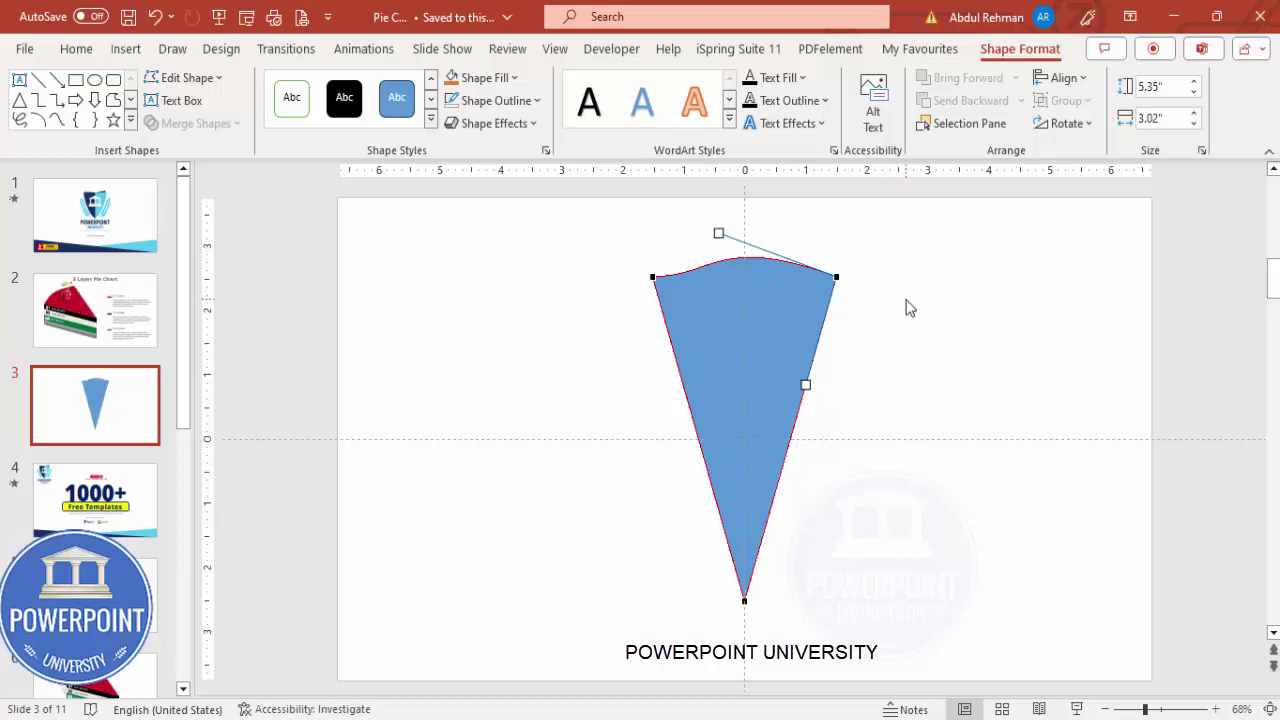
pyautogui.click(909, 308)
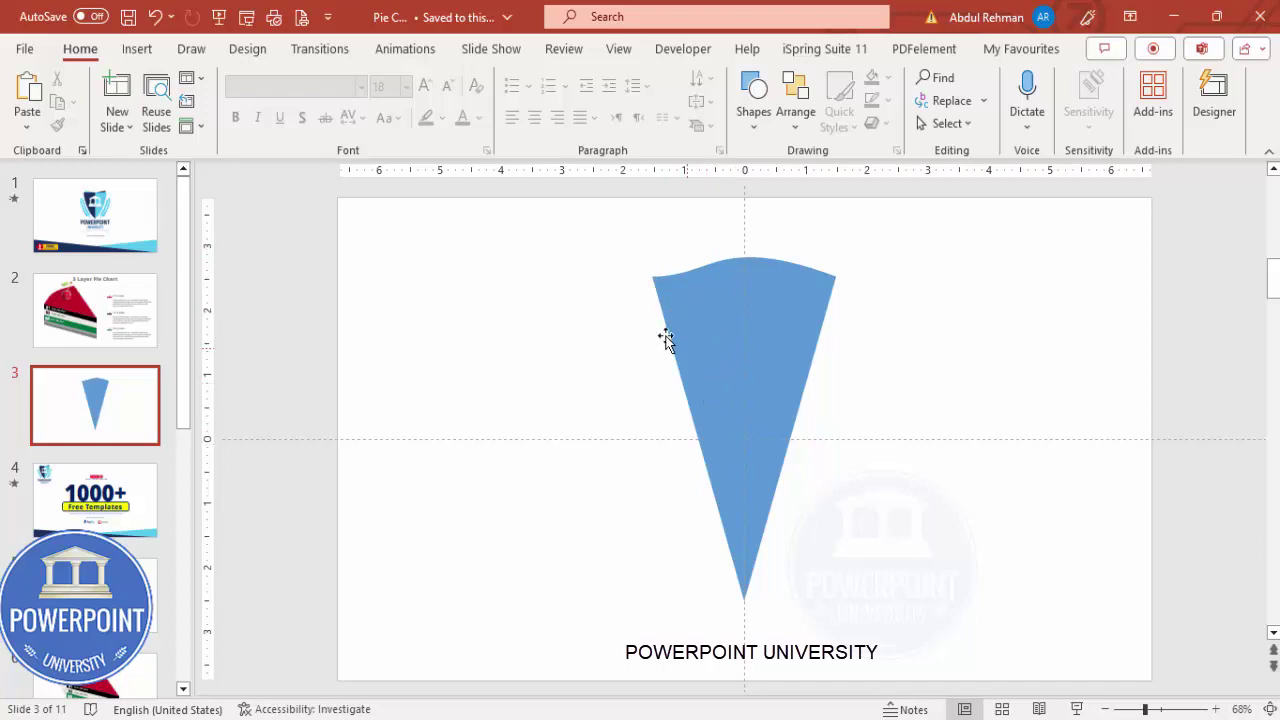
# - Draw an outline-free rectangle covering the left half of the pie slice
pyautogui.click(136, 49)
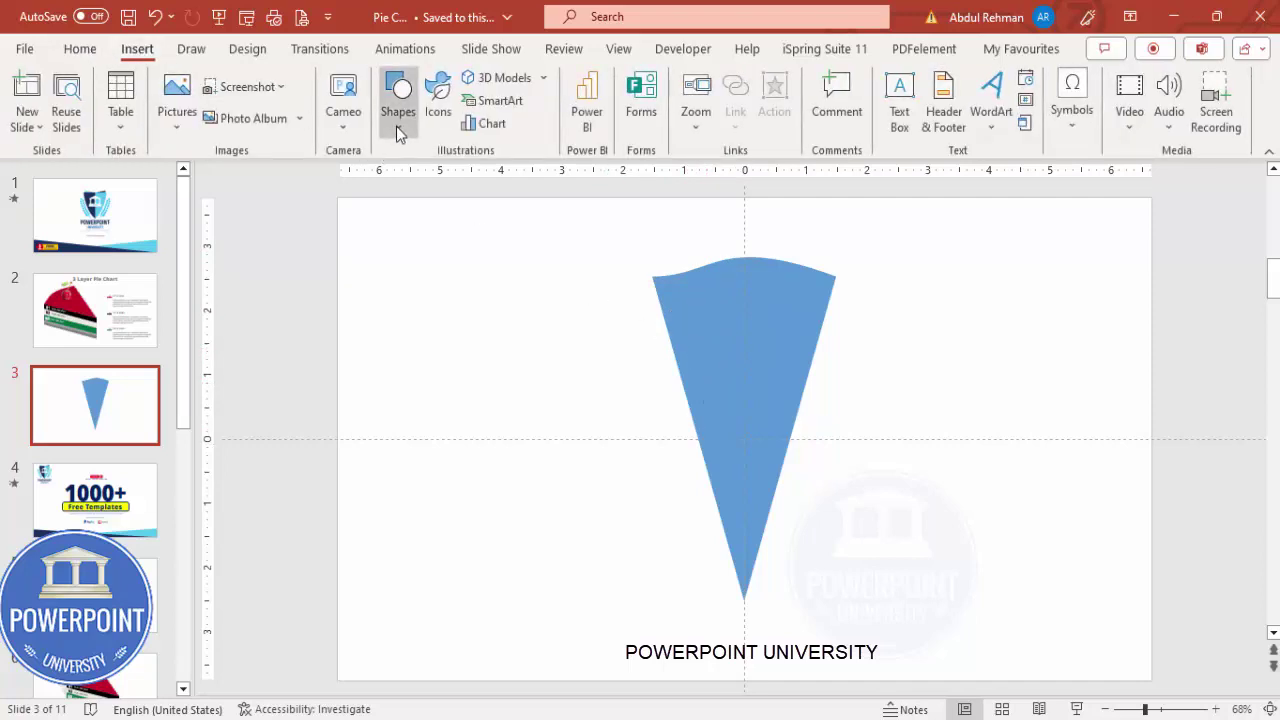
pyautogui.click(398, 125)
pyautogui.click(395, 311)
pyautogui.moveTo(540, 235)
pyautogui.mouseDown()
pyautogui.moveTo(605, 337)
pyautogui.moveTo(703, 560)
pyautogui.moveTo(737, 597)
pyautogui.moveTo(744, 657)
pyautogui.mouseUp()
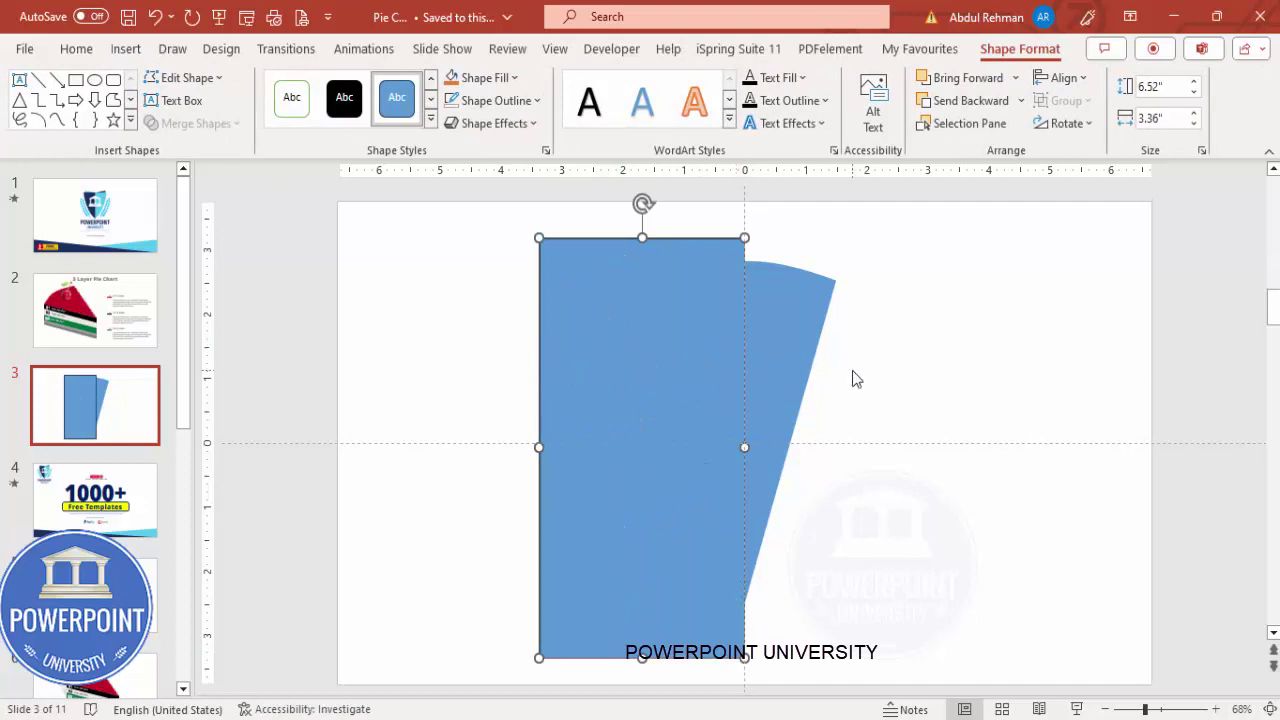
pyautogui.click(515, 100)
pyautogui.click(517, 372)
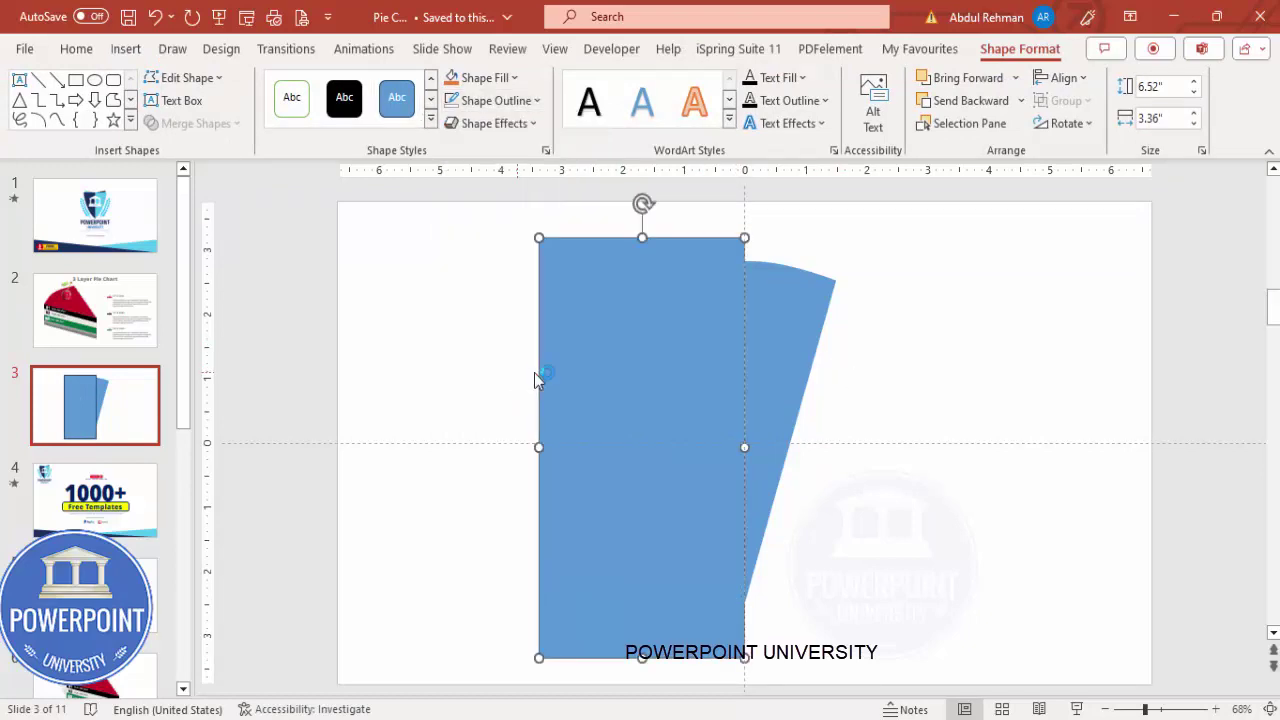
# - Subtract the rectangle from the slice, leaving a 1.51"-wide right-hand wedge
pyautogui.click(818, 289)
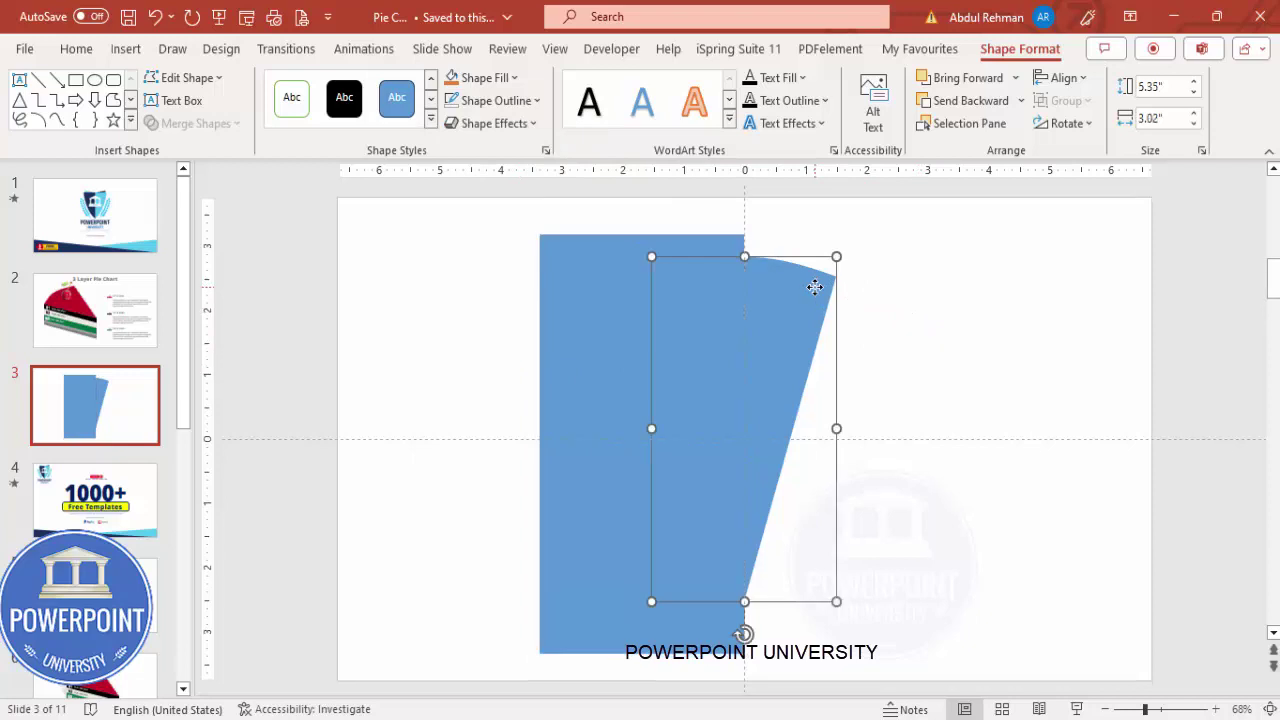
pyautogui.keyDown('shift'); pyautogui.click(586, 284); pyautogui.keyUp('shift')
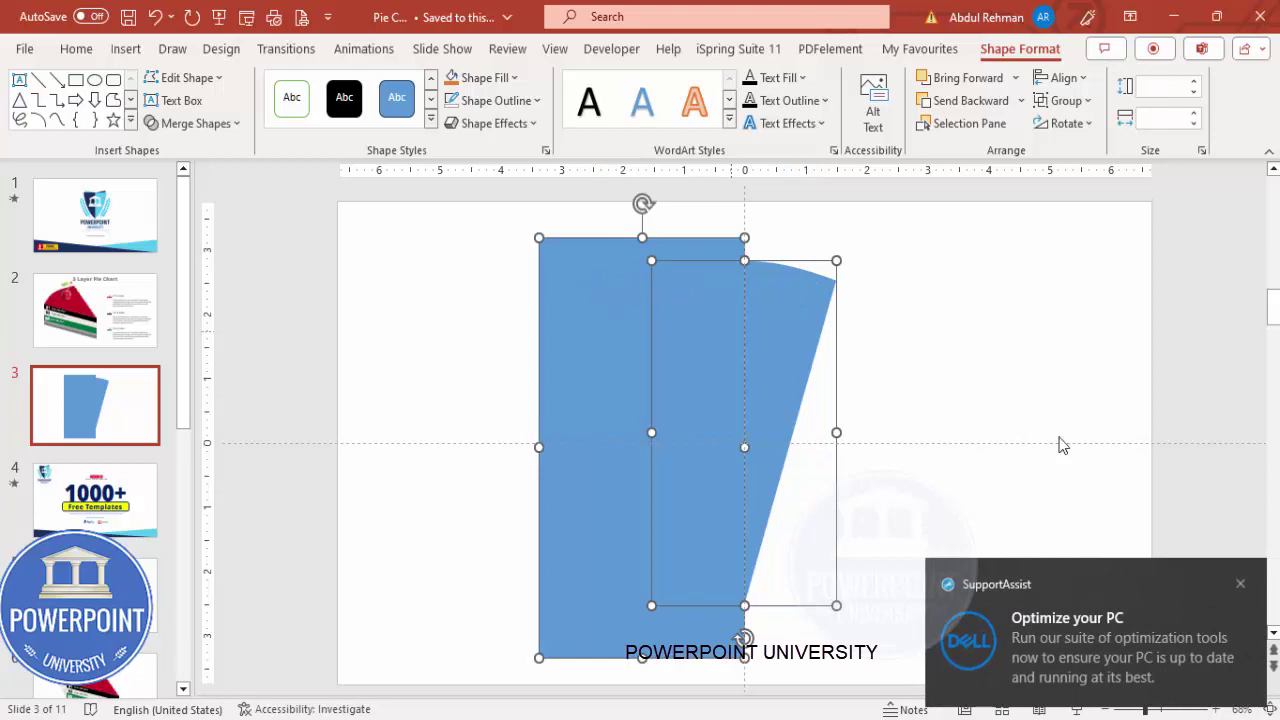
pyautogui.click(1238, 586)
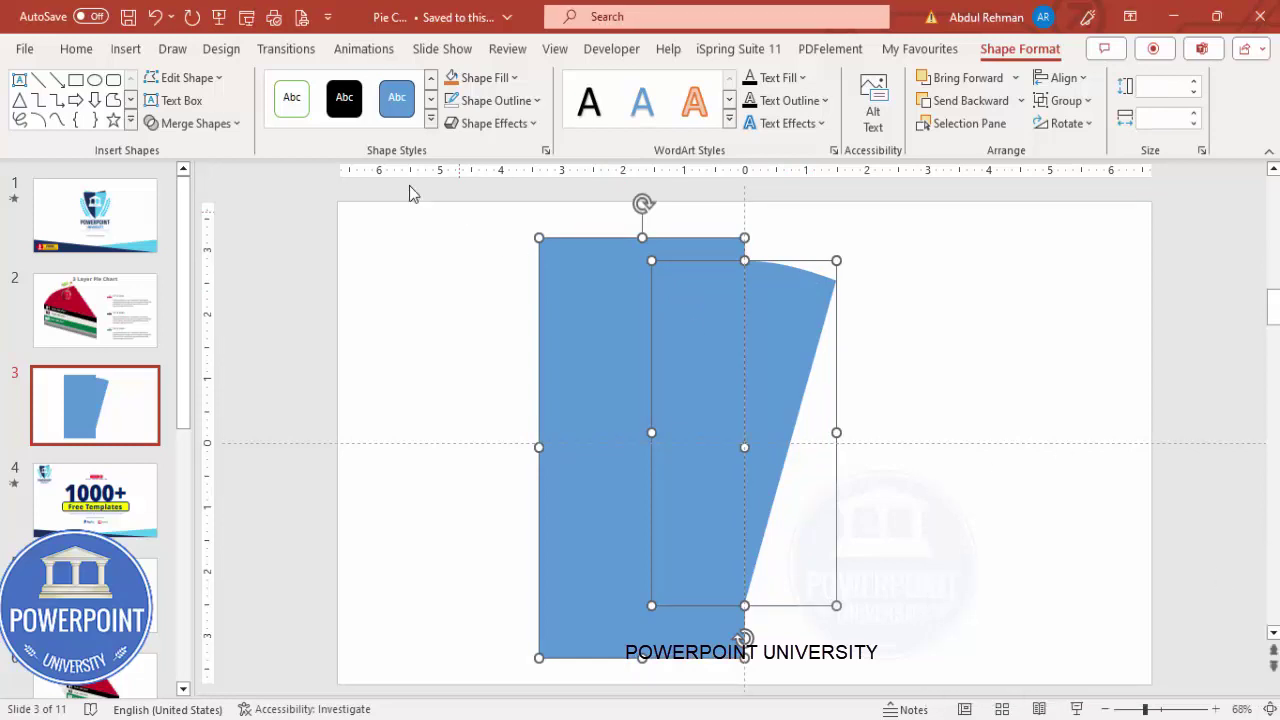
pyautogui.click(232, 125)
pyautogui.click(220, 265)
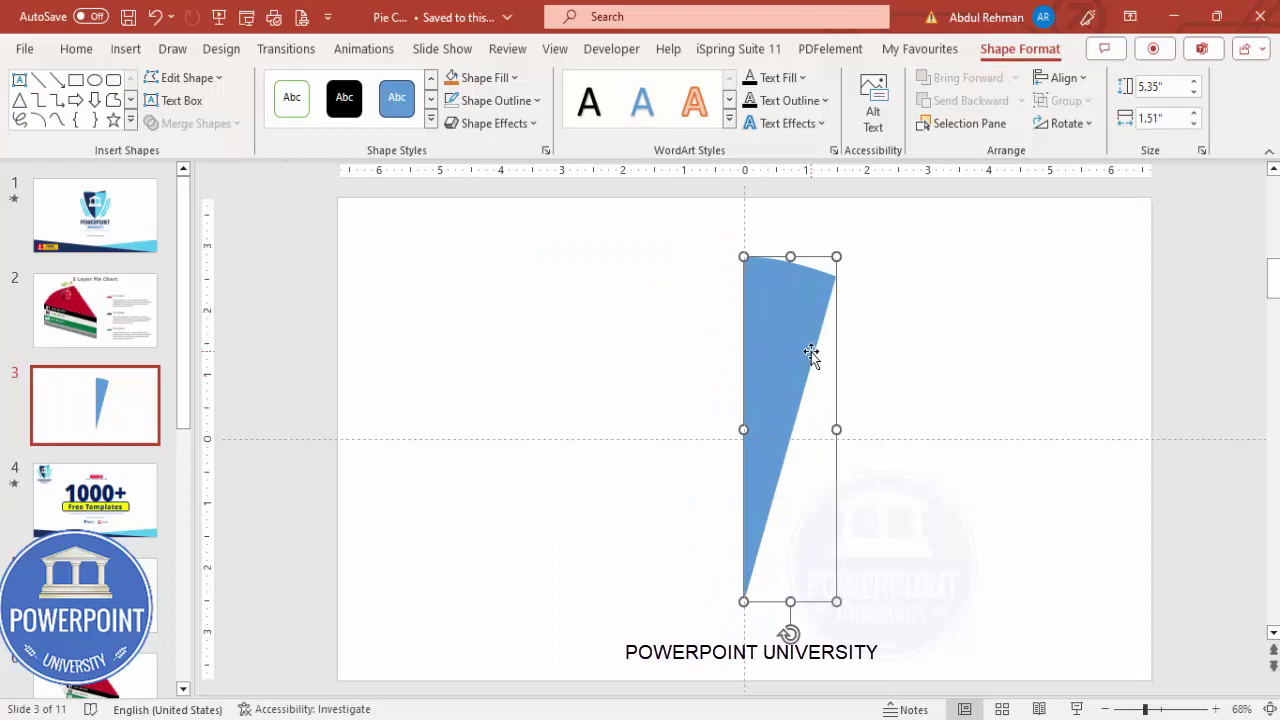
# - Duplicate the half wedge, flip the copy horizontally and butt it against the original
pyautogui.hotkey('ctrl', 'c')
pyautogui.hotkey('ctrl', 'v')
pyautogui.moveTo(811, 352); pyautogui.dragTo(878, 362)
pyautogui.click(1068, 123)
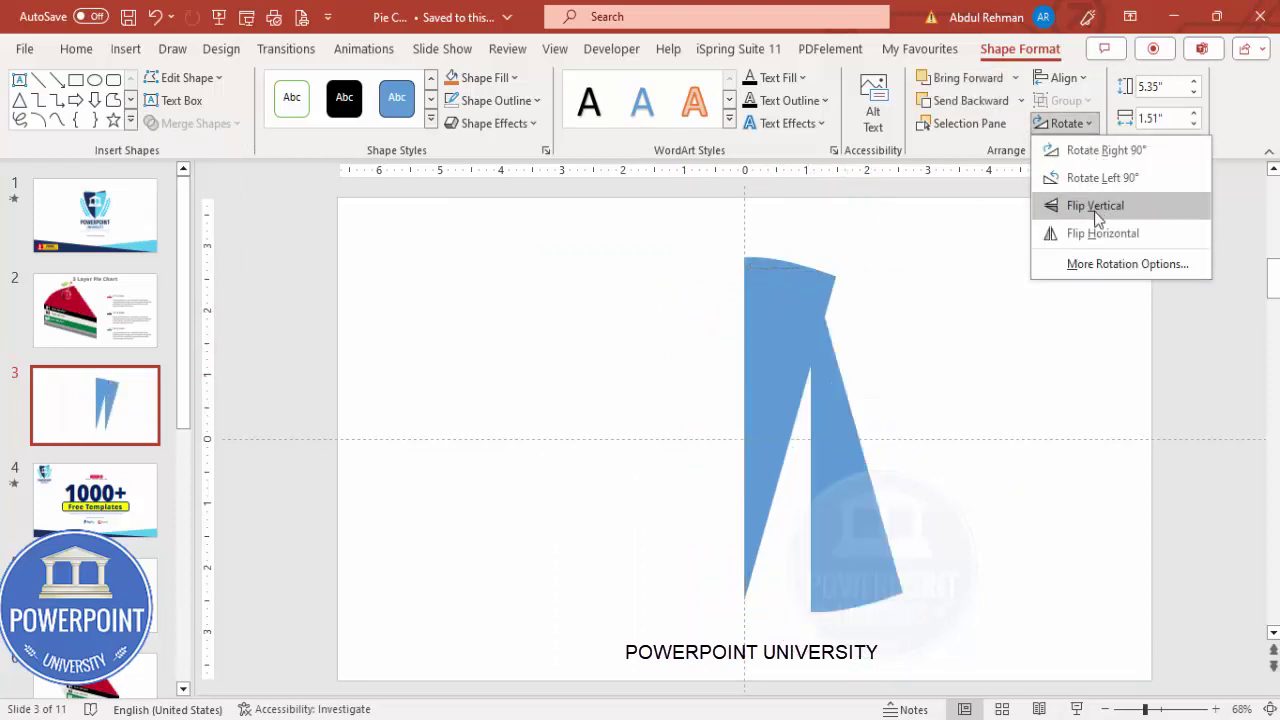
pyautogui.click(1106, 240)
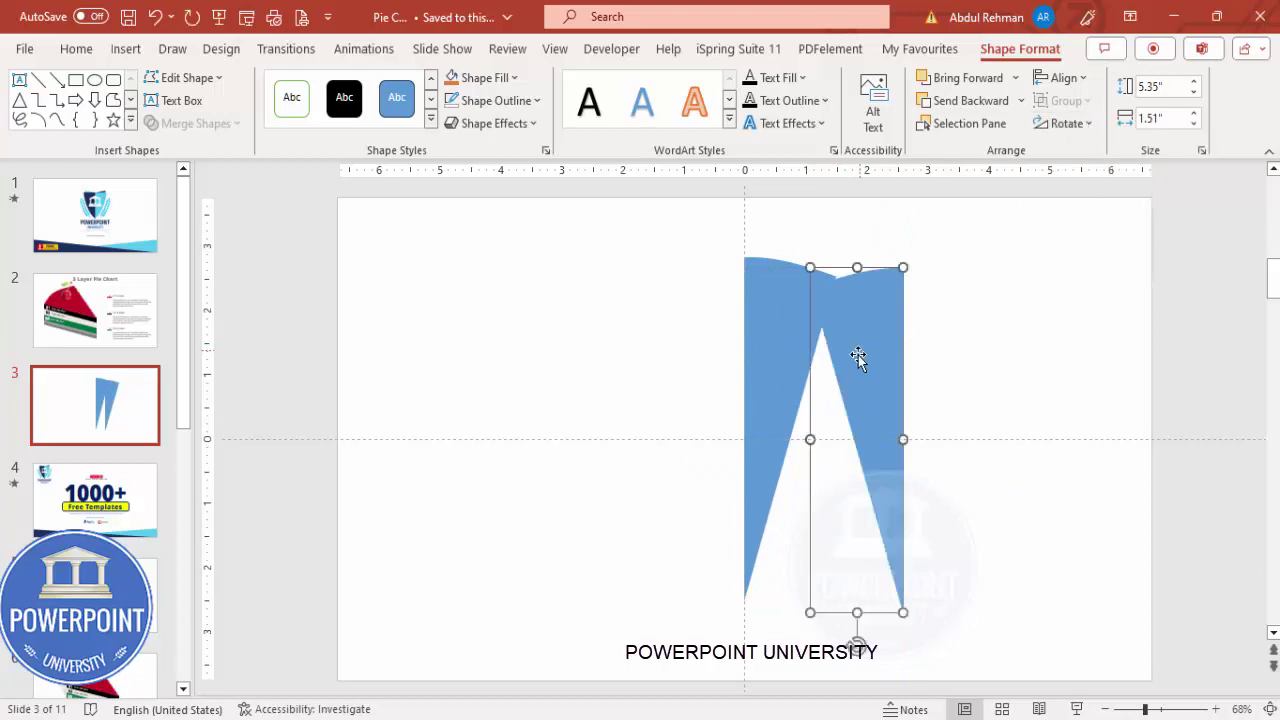
pyautogui.moveTo(833, 363); pyautogui.dragTo(706, 353)
pyautogui.click(851, 349)
# - Union both halves into one symmetric 3.02"-wide pie slice
pyautogui.moveTo(566, 228); pyautogui.dragTo(949, 668)
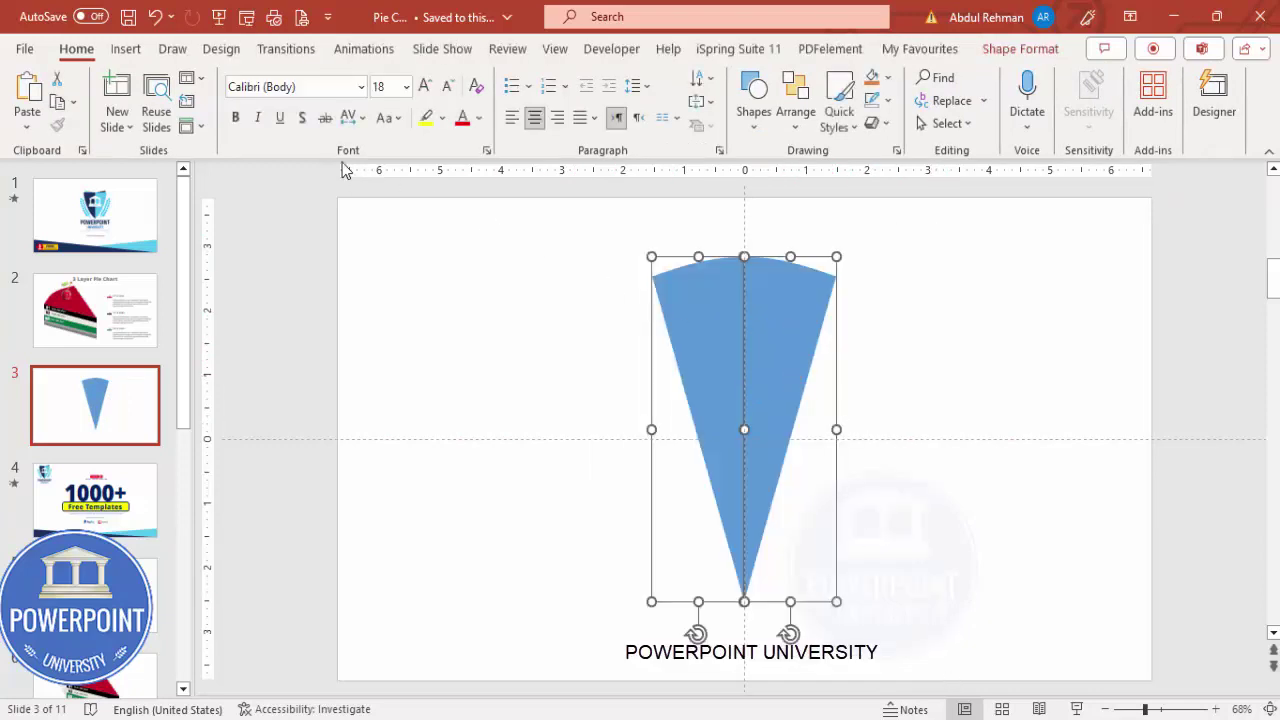
pyautogui.click(1019, 48)
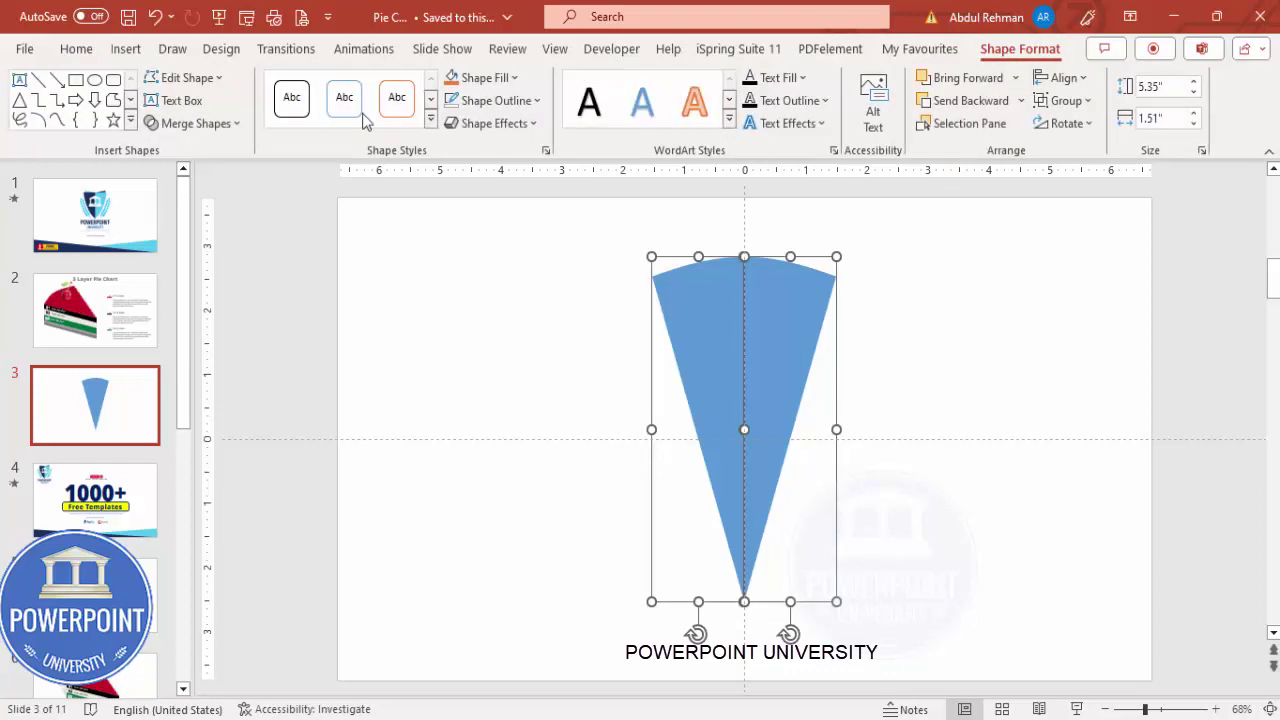
pyautogui.click(222, 124)
pyautogui.click(204, 149)
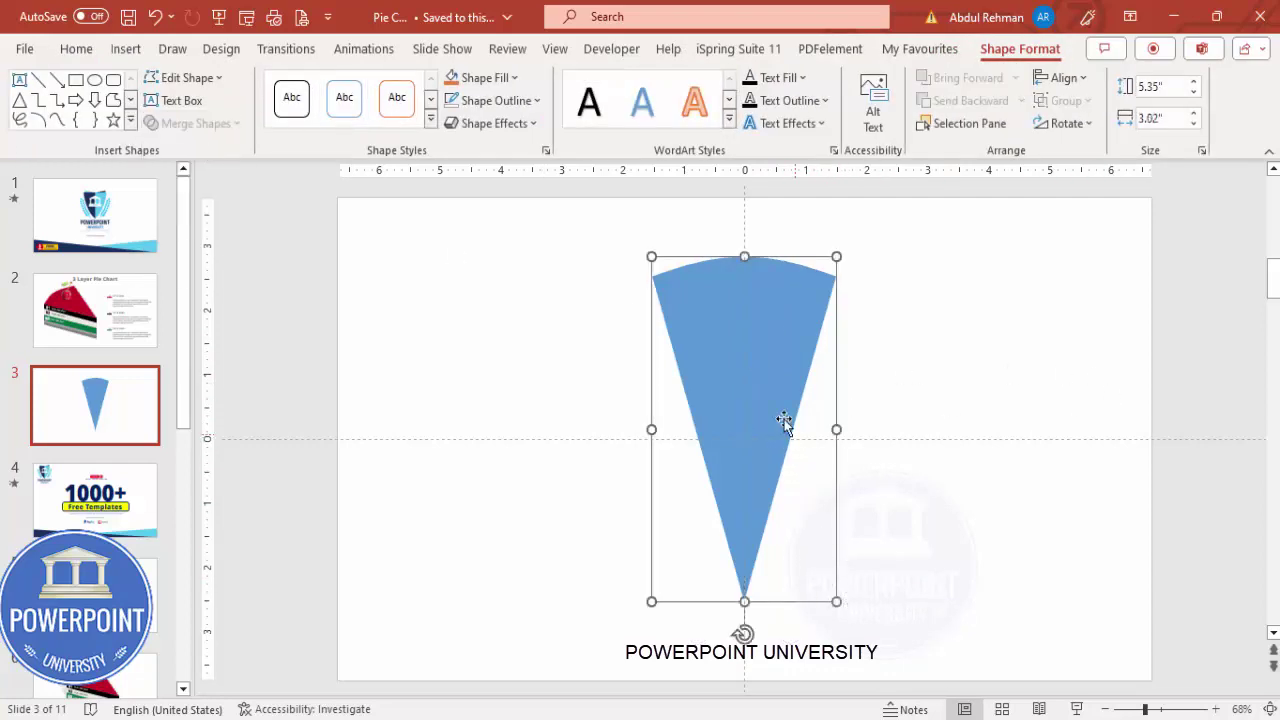
# - Apply the Isometric: Top Up 3-D rotation preset, then enlarge the wedge to 7.32" × 4.13" and reposition it
pyautogui.rightClick(754, 368)
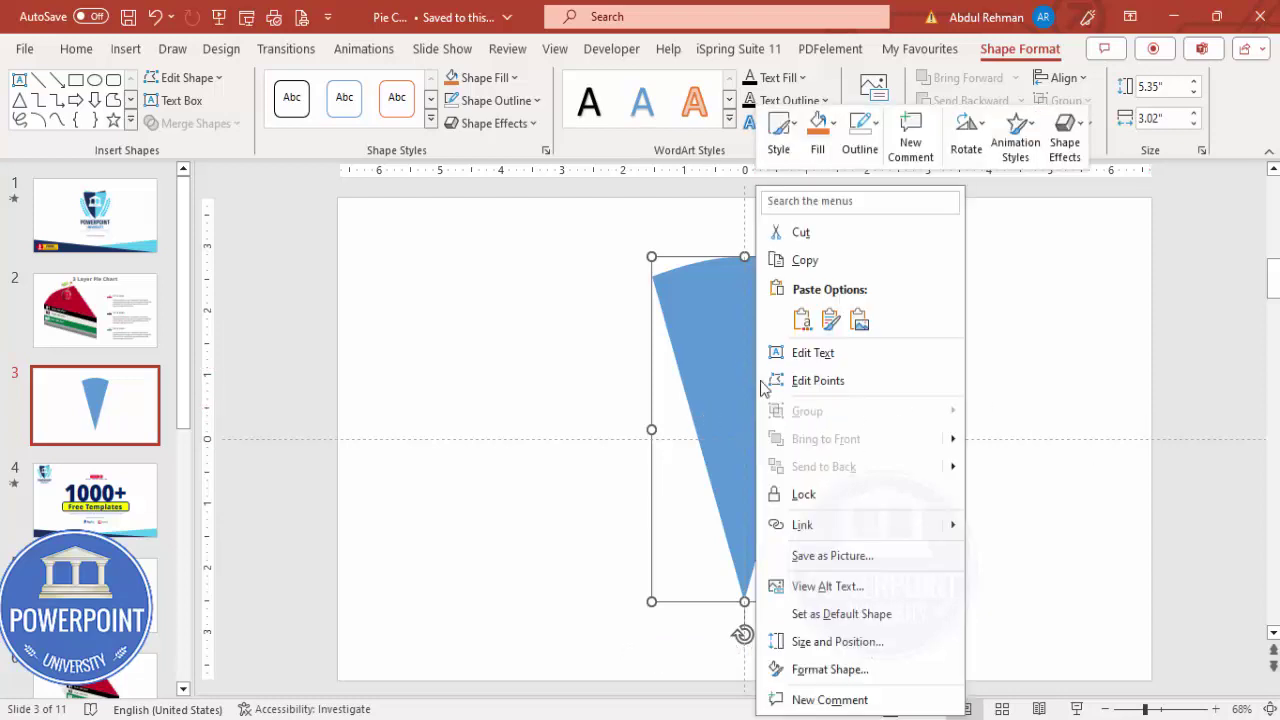
pyautogui.click(905, 643)
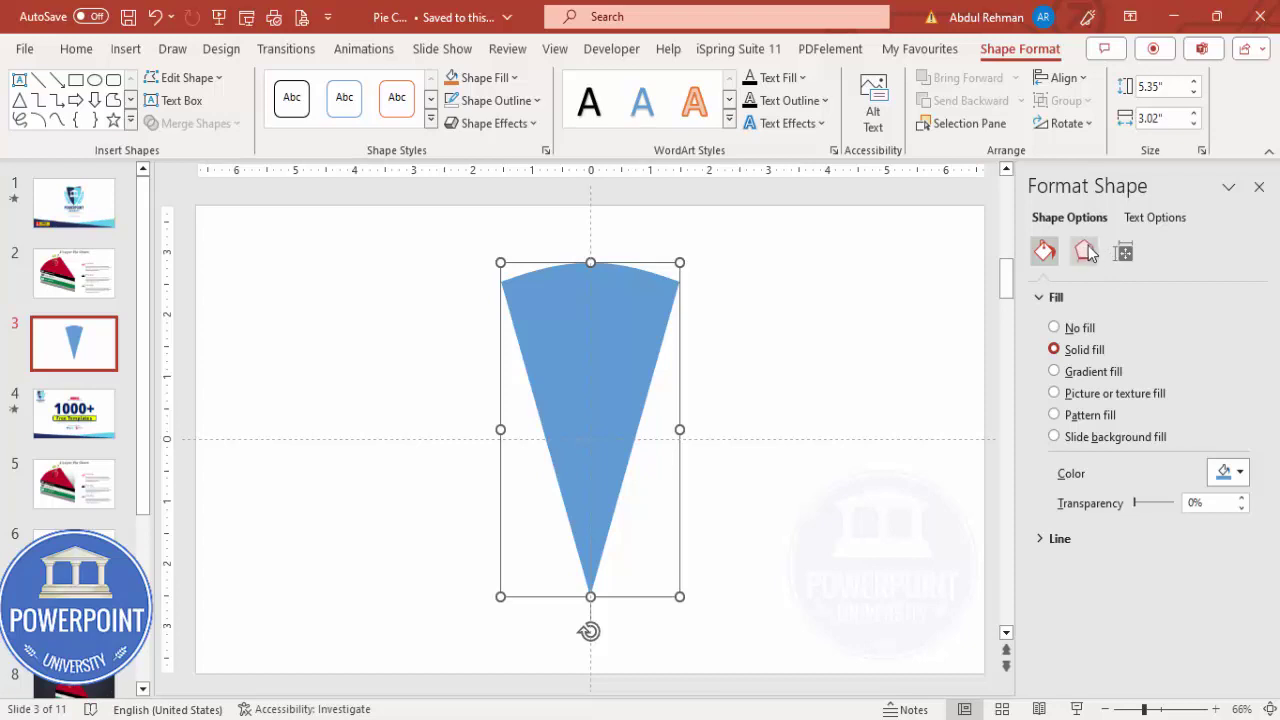
pyautogui.click(1085, 252)
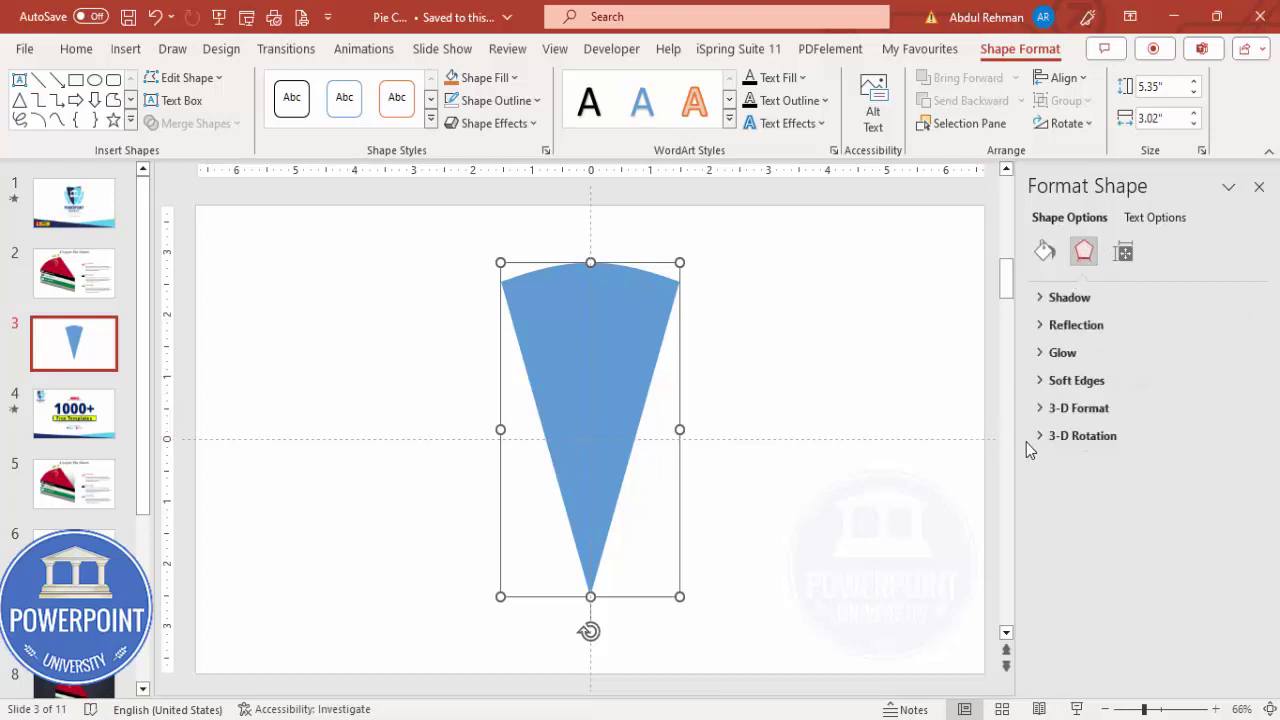
pyautogui.click(1038, 437)
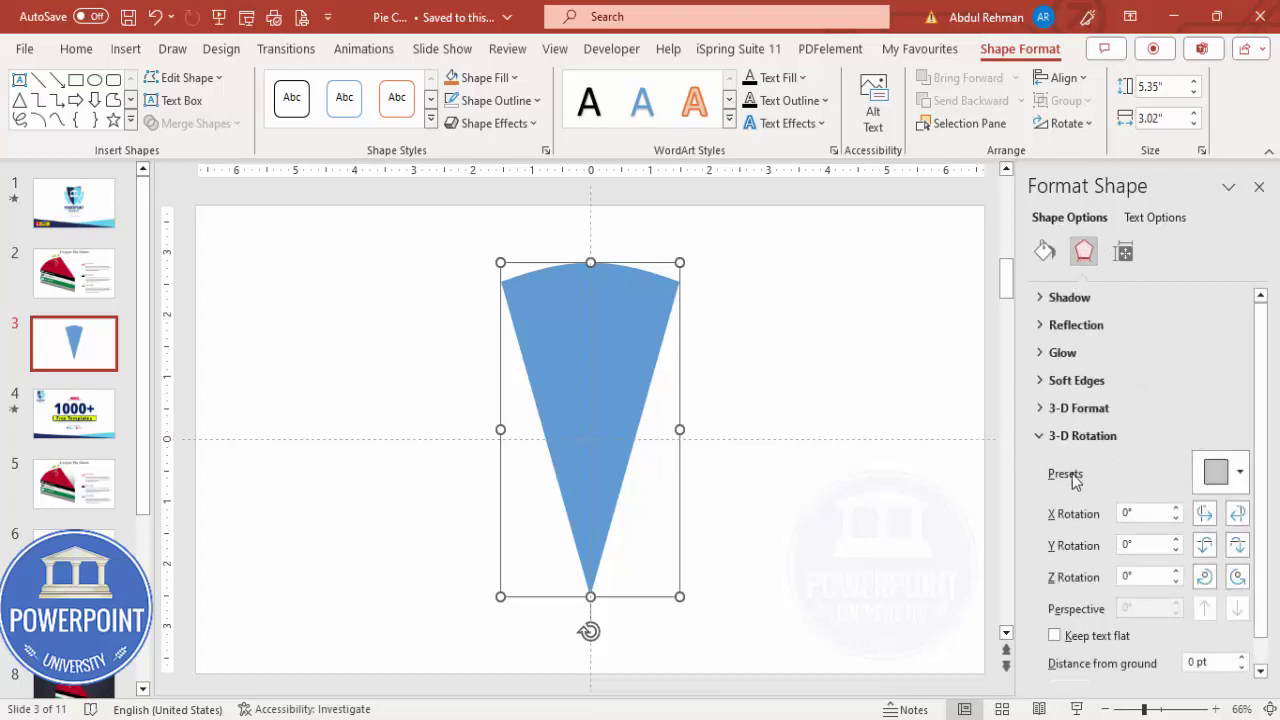
pyautogui.click(1215, 476)
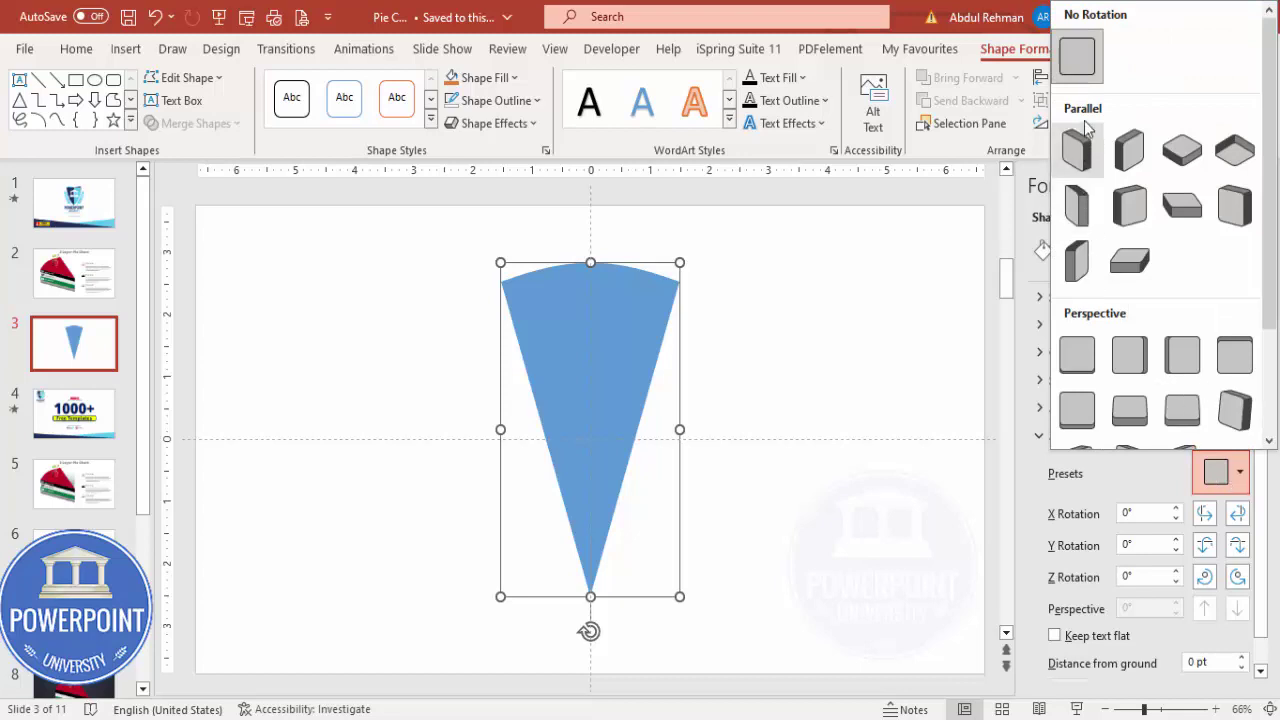
pyautogui.click(1181, 152)
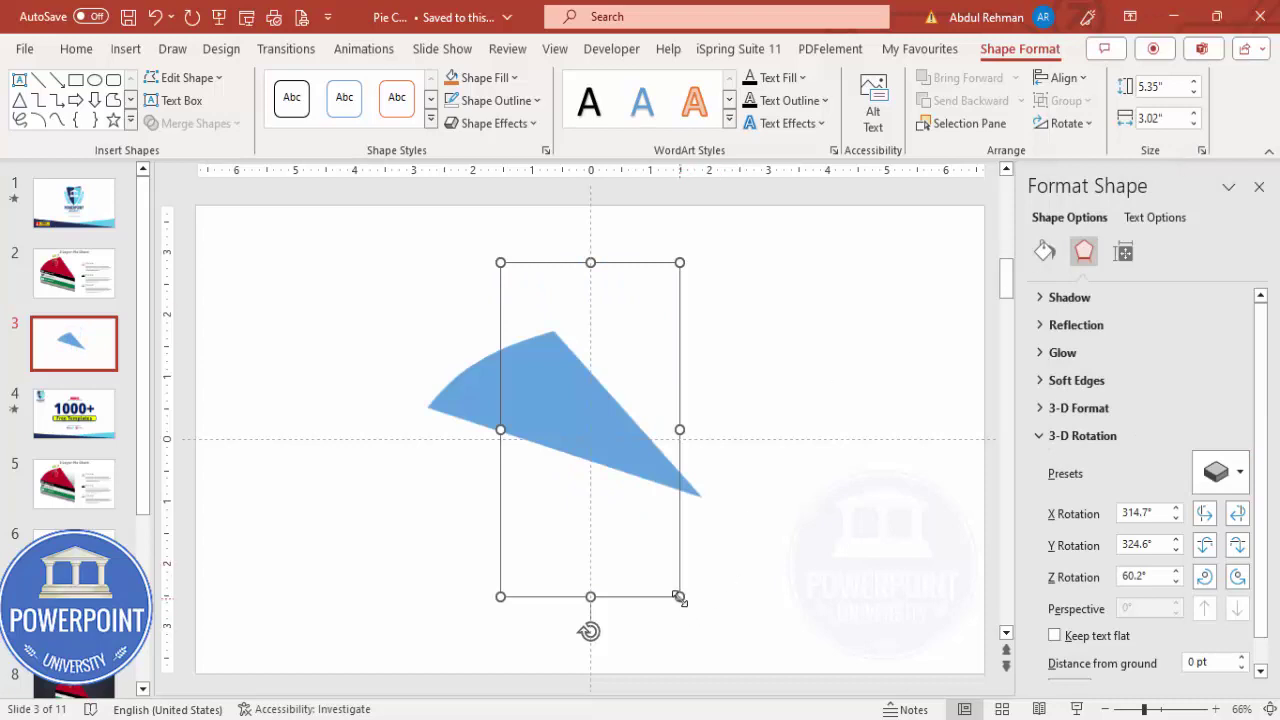
pyautogui.moveTo(678, 597); pyautogui.dragTo(746, 643)
pyautogui.moveTo(651, 477); pyautogui.dragTo(595, 408)
# - Fill the tilted wedge with the recent dark red colour and deselect it
pyautogui.click(503, 76)
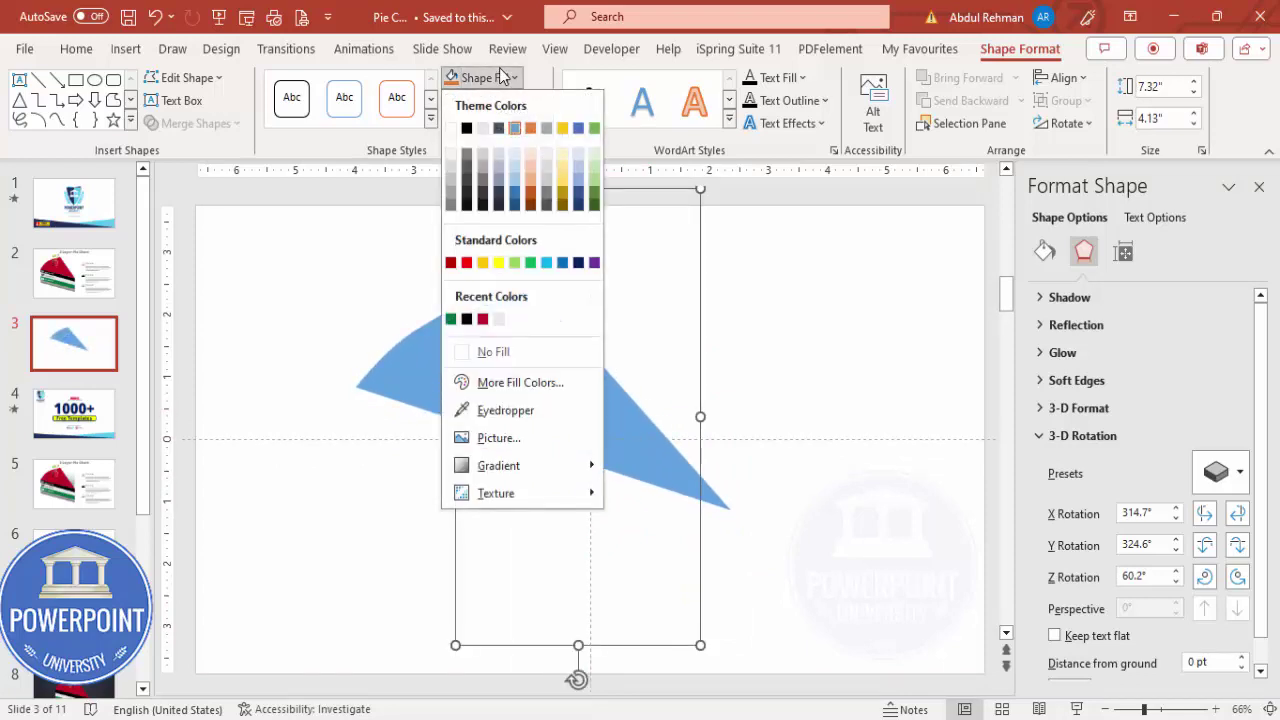
pyautogui.click(482, 321)
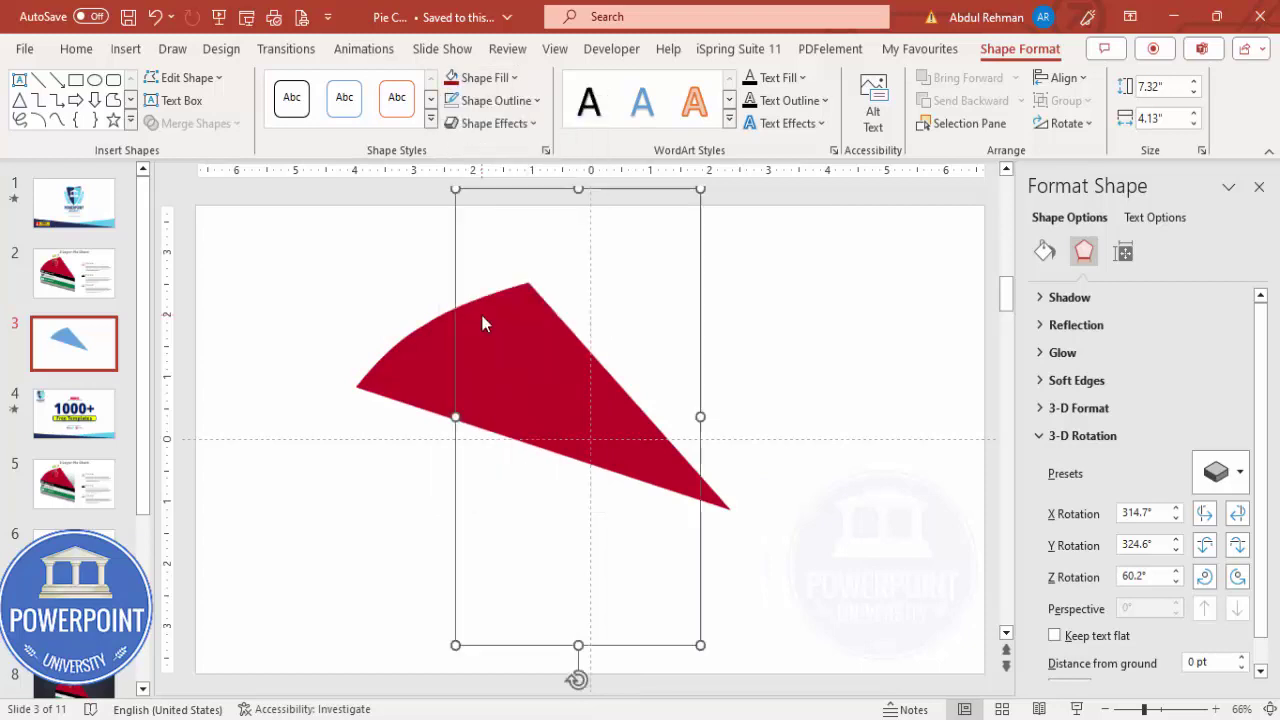
pyautogui.click(842, 372)
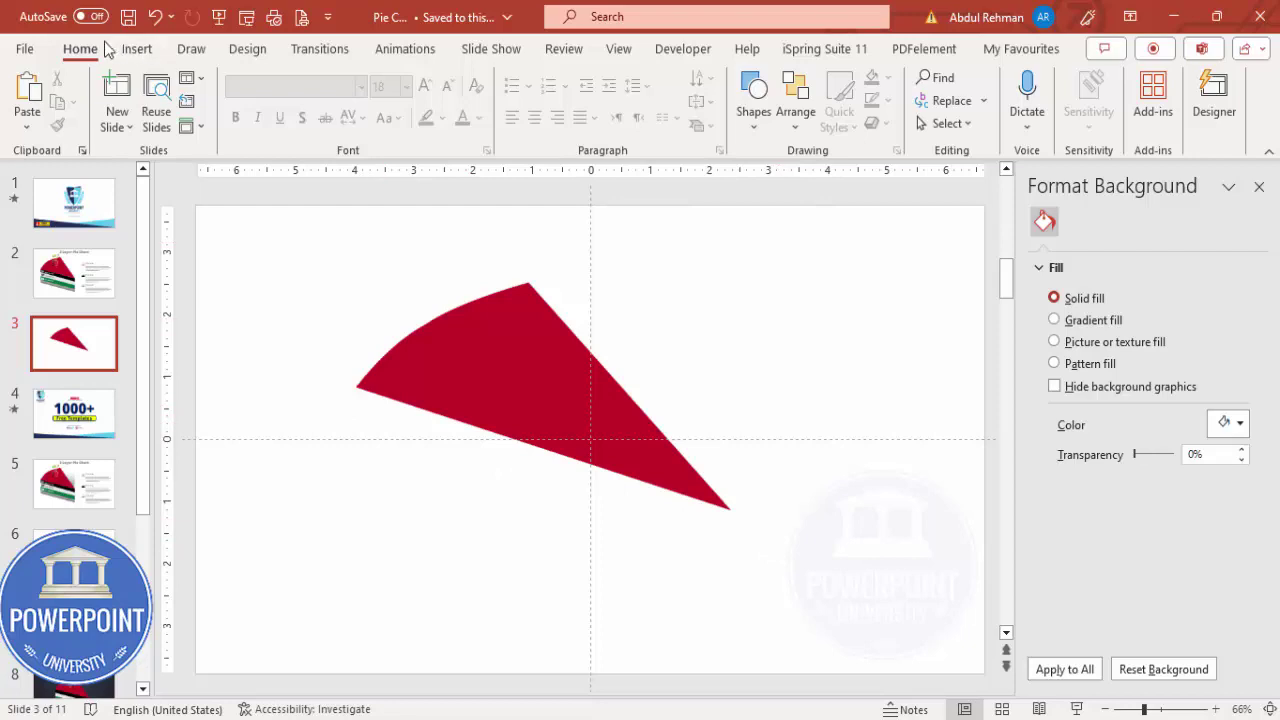
# - Draw a rectangle from the wedge's left tip with 47% transparency and no outline
pyautogui.click(133, 52)
pyautogui.click(397, 100)
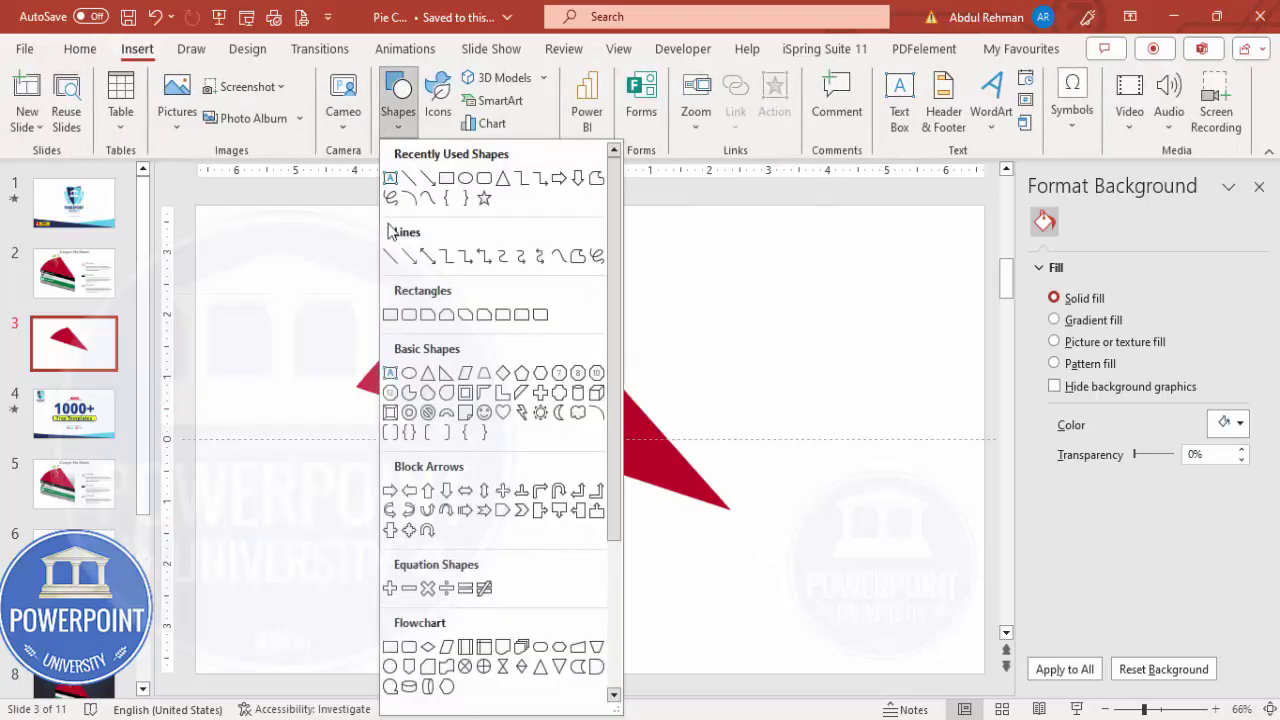
pyautogui.click(390, 315)
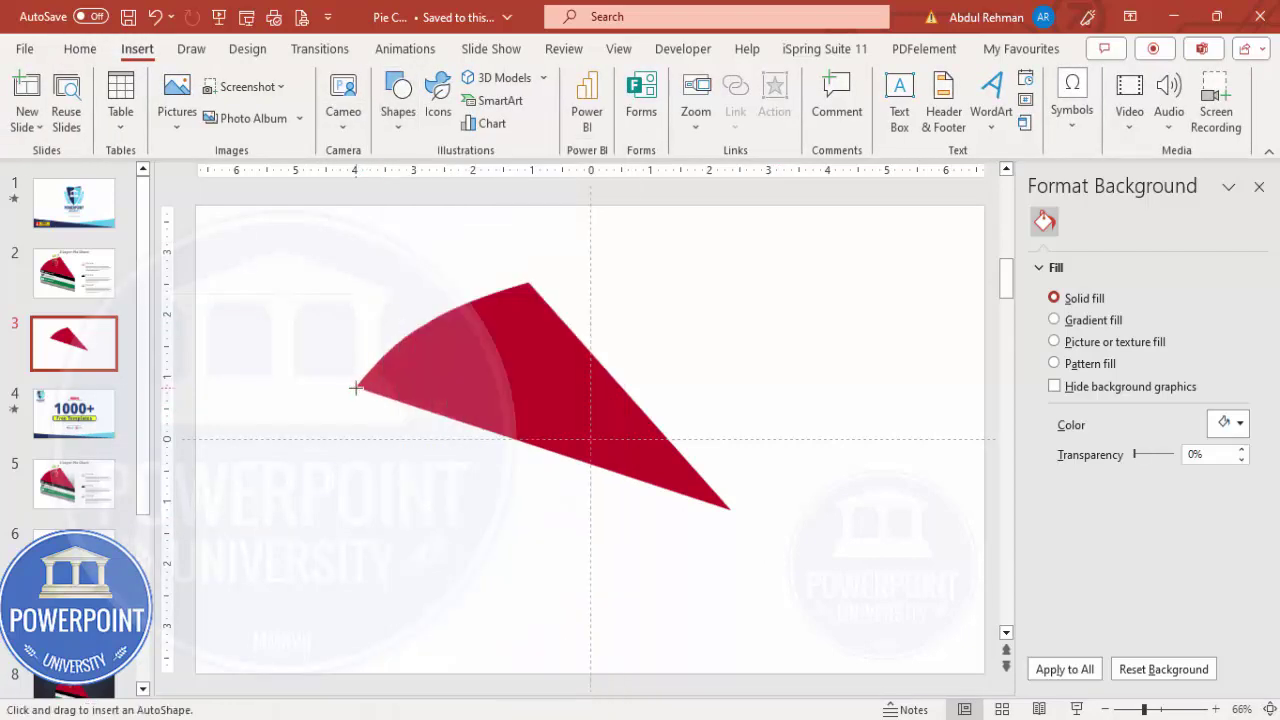
pyautogui.moveTo(355, 387)
pyautogui.mouseDown()
pyautogui.moveTo(437, 480)
pyautogui.moveTo(614, 543)
pyautogui.moveTo(724, 621)
pyautogui.moveTo(728, 590)
pyautogui.mouseUp()
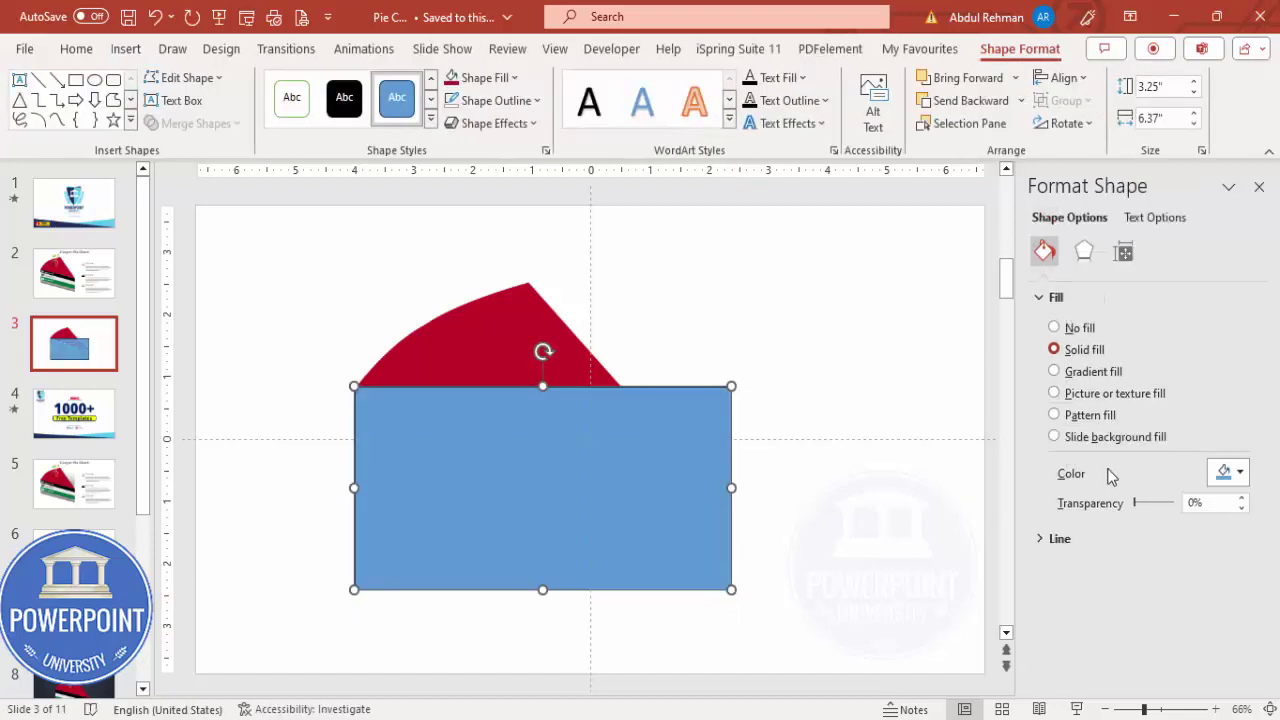
pyautogui.moveTo(1134, 503); pyautogui.dragTo(1150, 510)
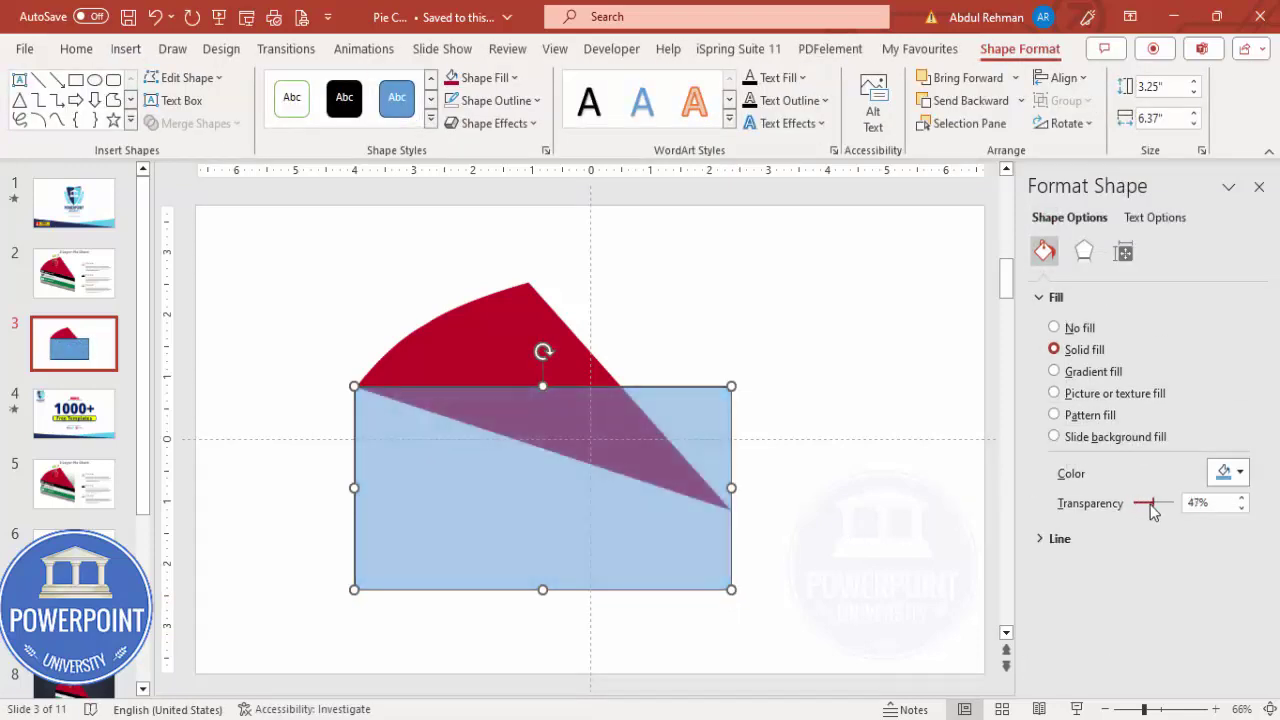
pyautogui.click(490, 100)
pyautogui.click(514, 376)
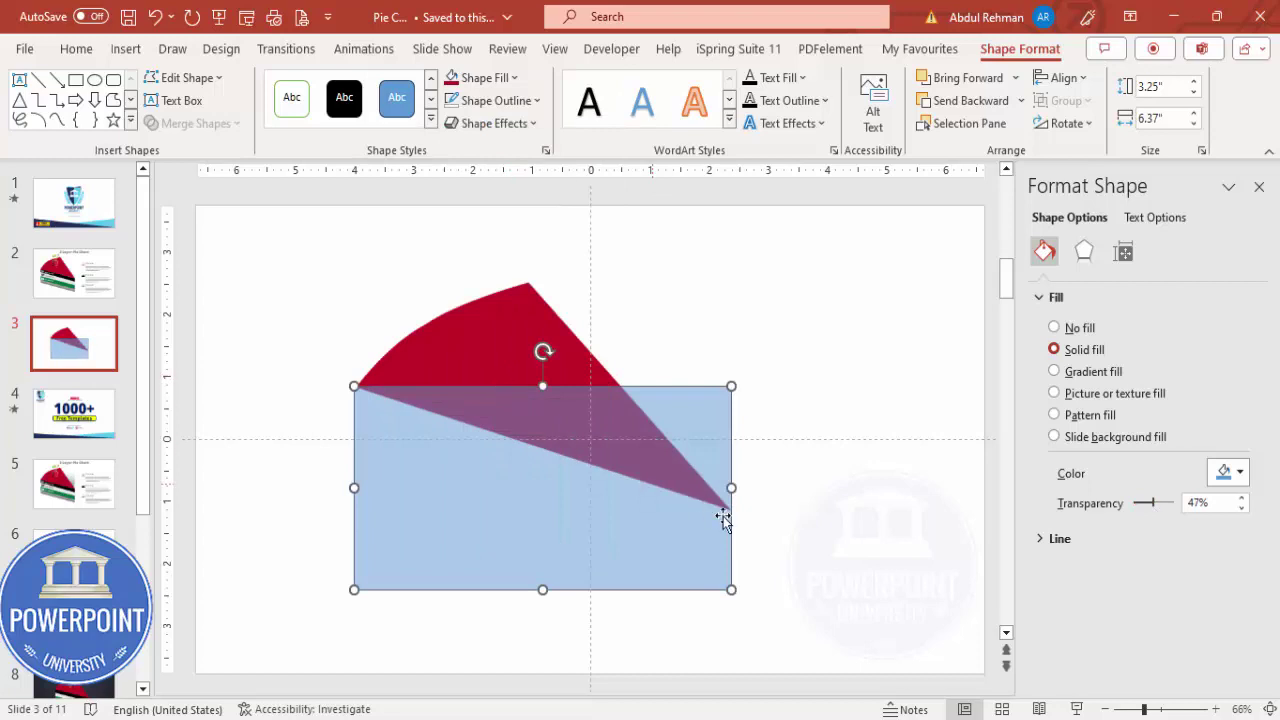
# - Zoom in to line the rectangle's left edge up with the wedge tip, then fit the slide
pyautogui.click(1178, 710)
pyautogui.moveTo(429, 684); pyautogui.dragTo(349, 689)
pyautogui.scroll(3, 423, 516)
pyautogui.press('Escape')
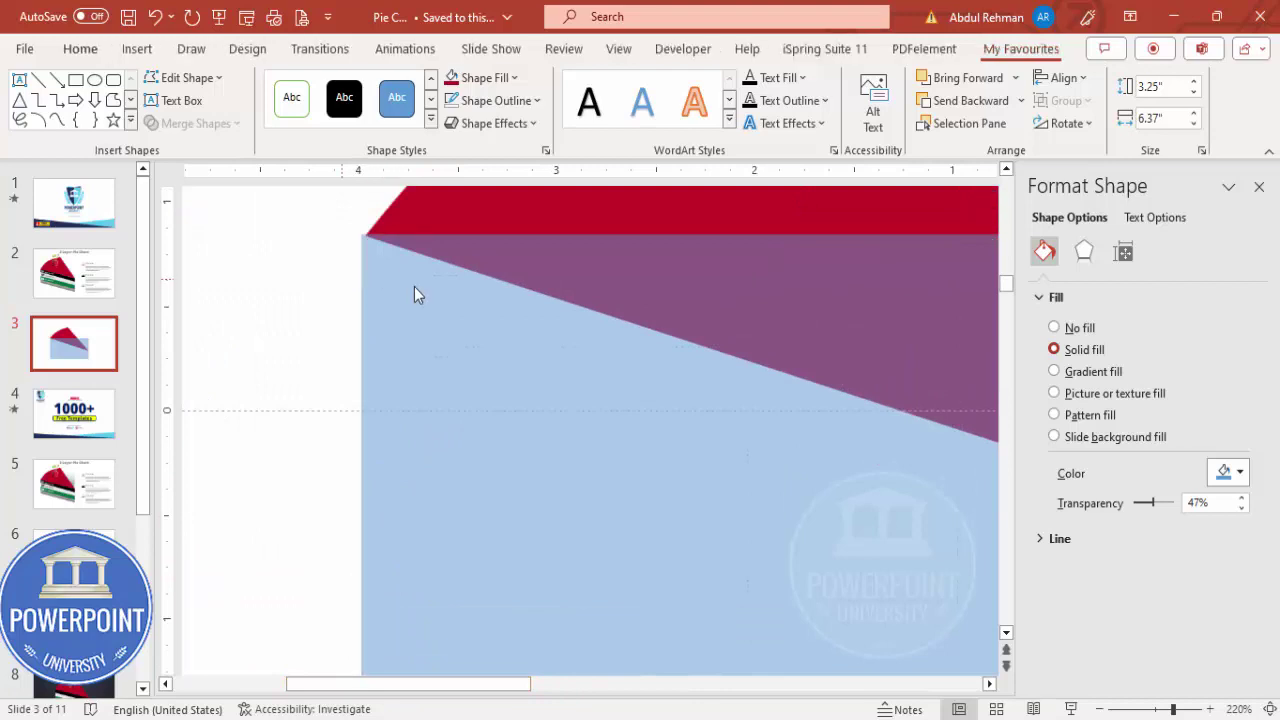
pyautogui.click(390, 300)
pyautogui.moveTo(361, 574); pyautogui.dragTo(363, 574)
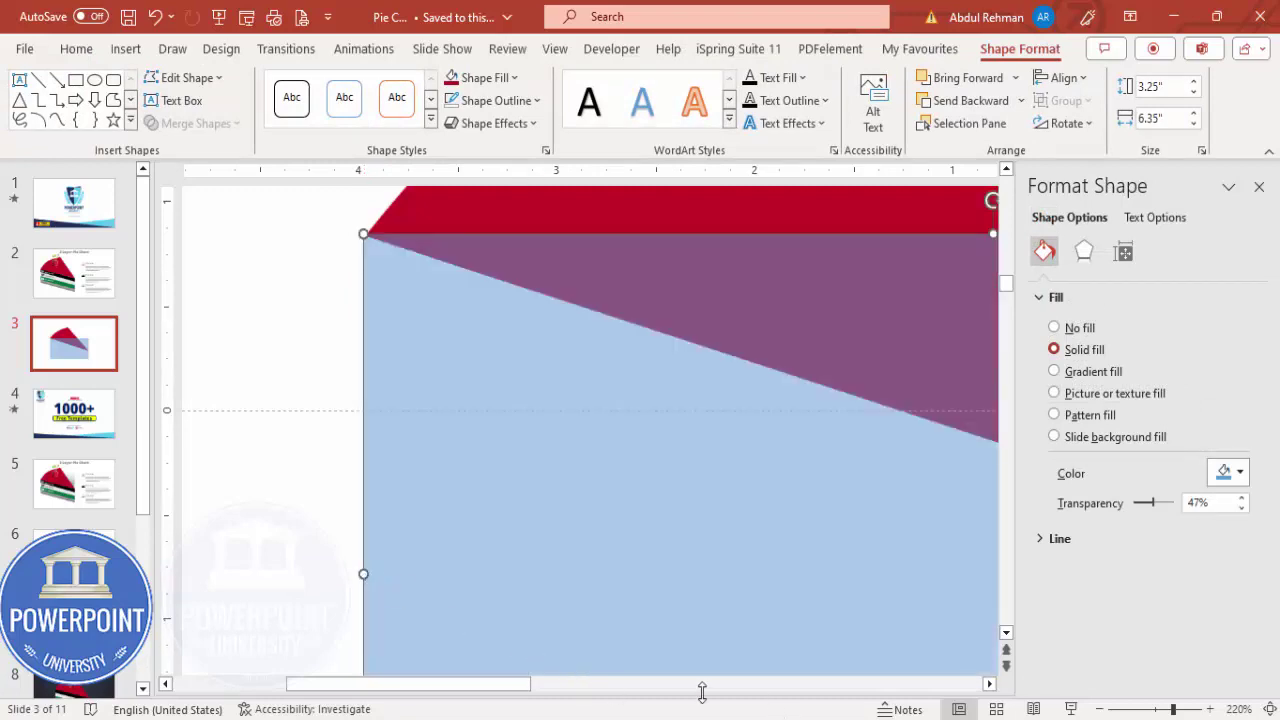
pyautogui.moveTo(526, 698); pyautogui.dragTo(731, 699)
pyautogui.click(874, 627)
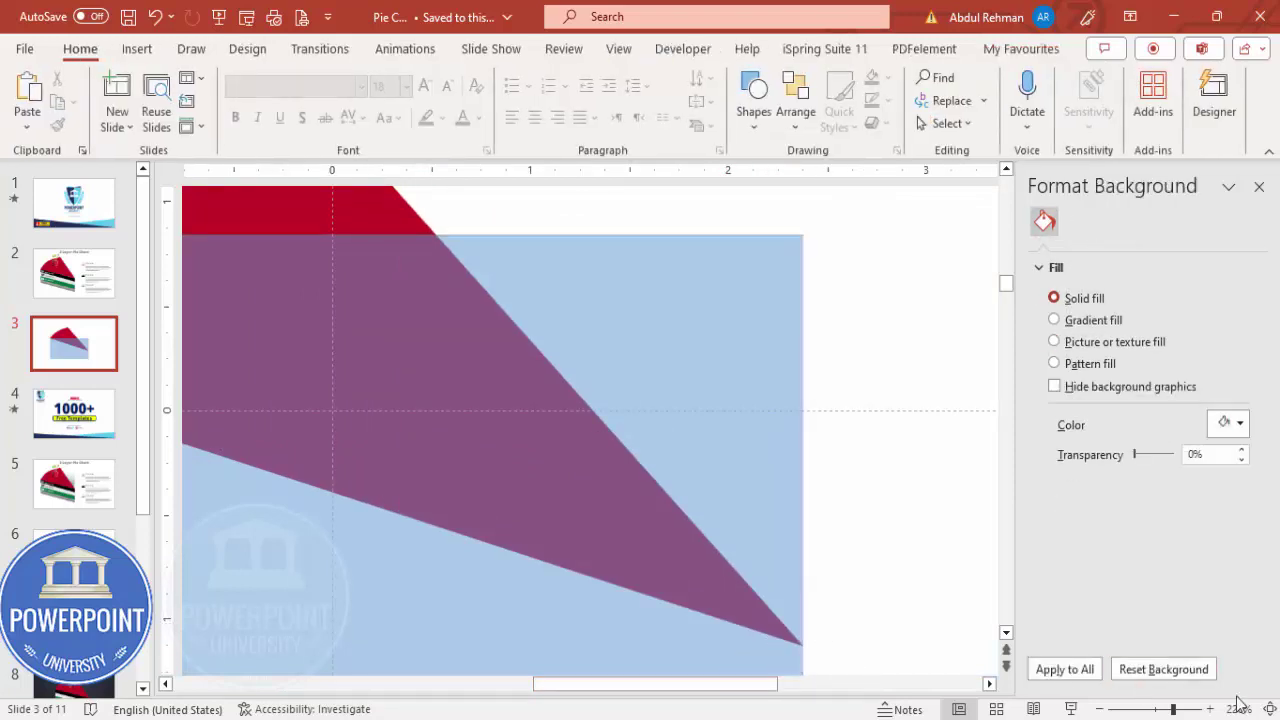
pyautogui.click(1268, 708)
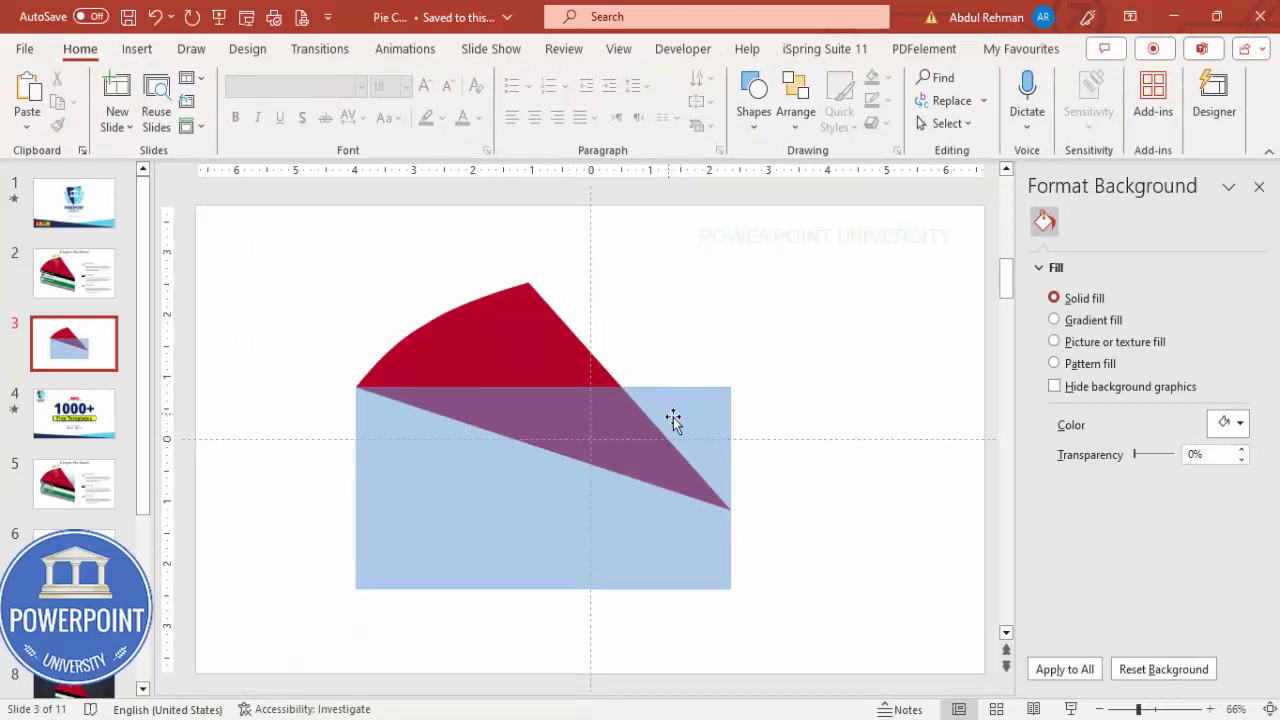
# - Draw a right triangle over the transparent rectangle
pyautogui.click(137, 48)
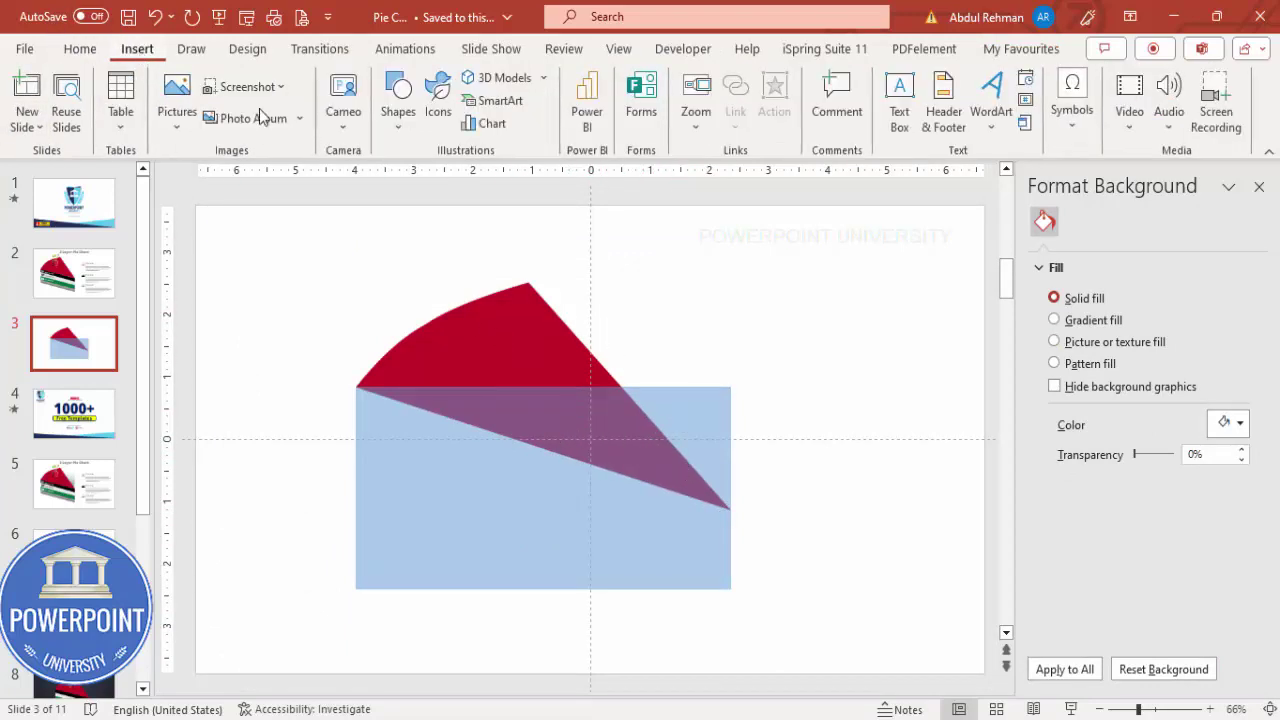
pyautogui.click(398, 100)
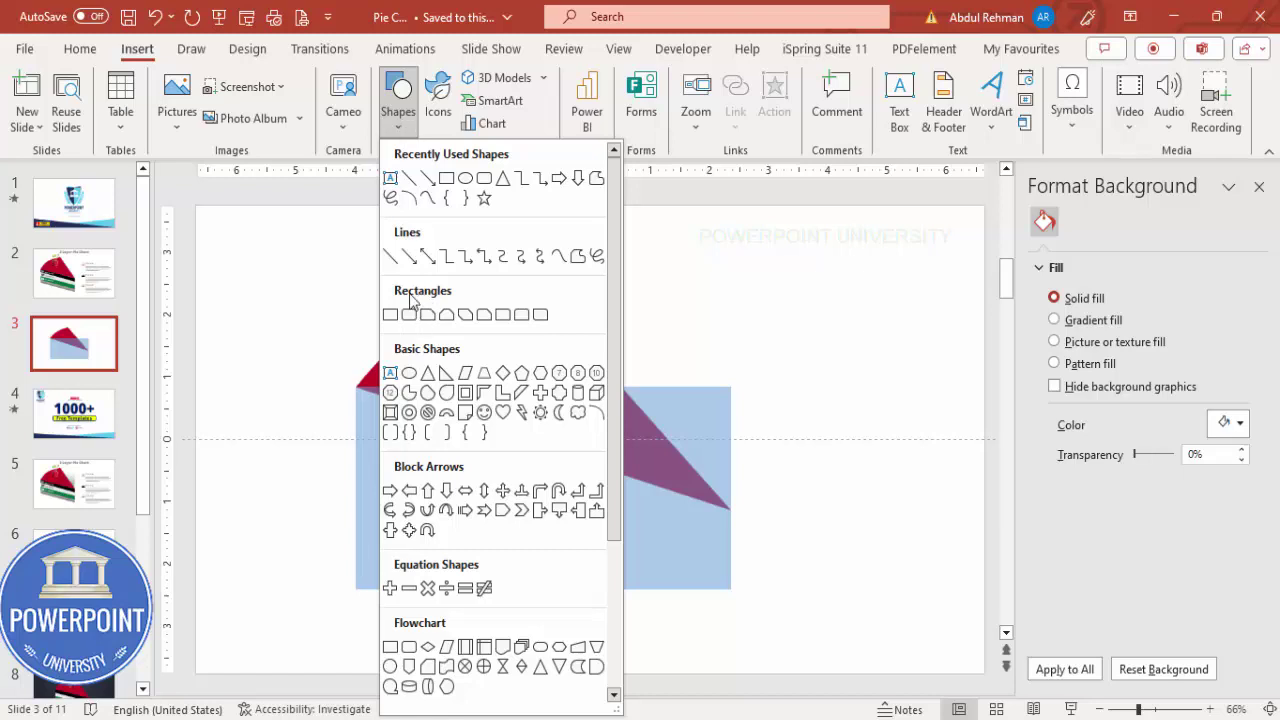
pyautogui.click(447, 376)
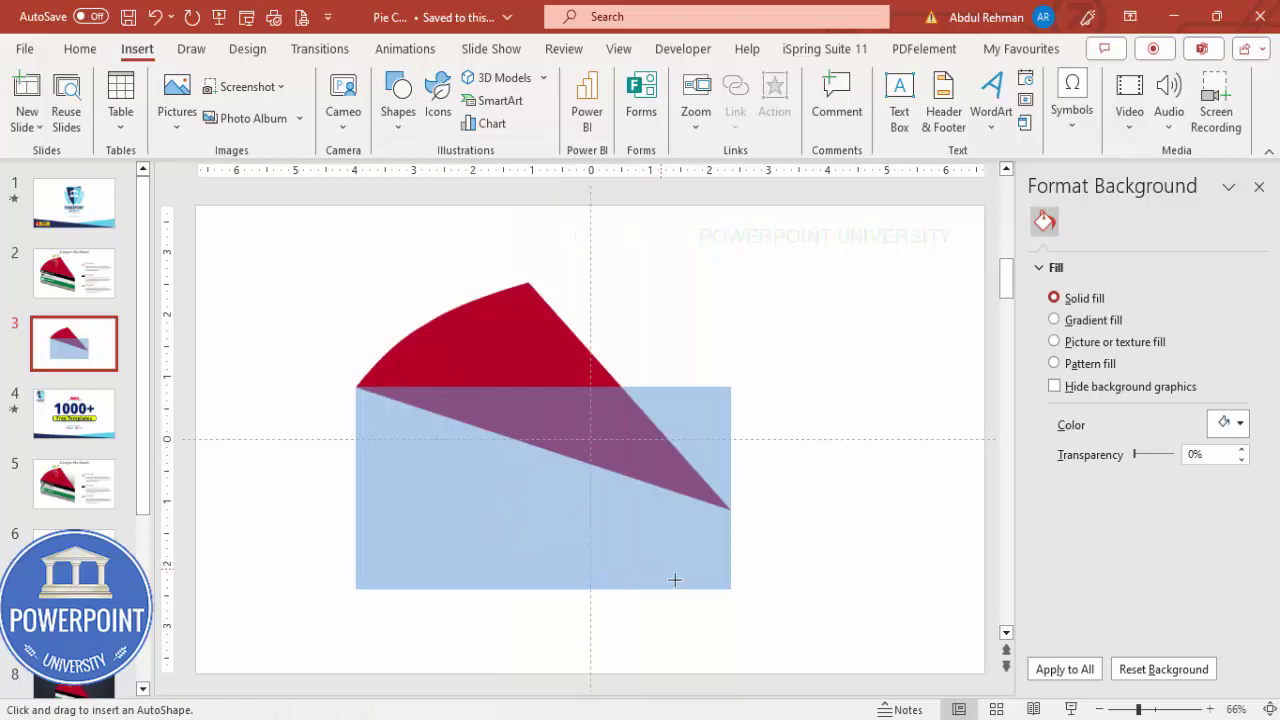
pyautogui.moveTo(724, 590); pyautogui.dragTo(356, 431)
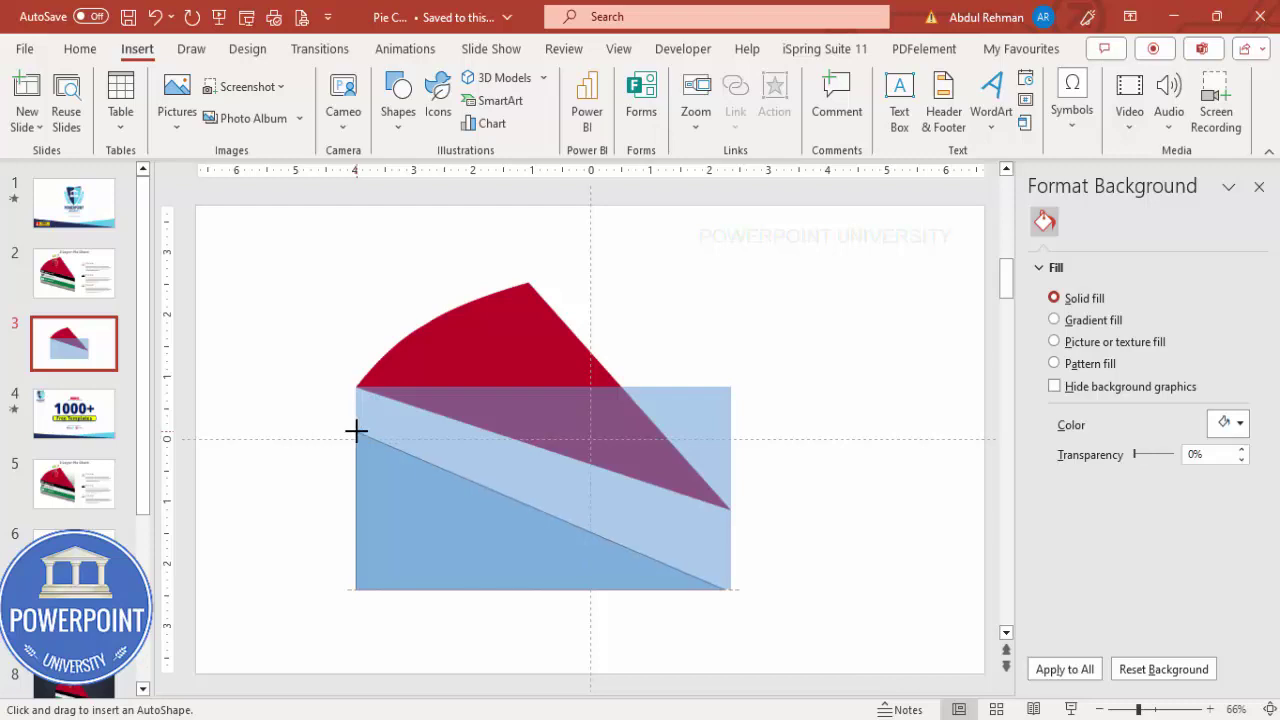
pyautogui.moveTo(356, 425); pyautogui.dragTo(356, 428)
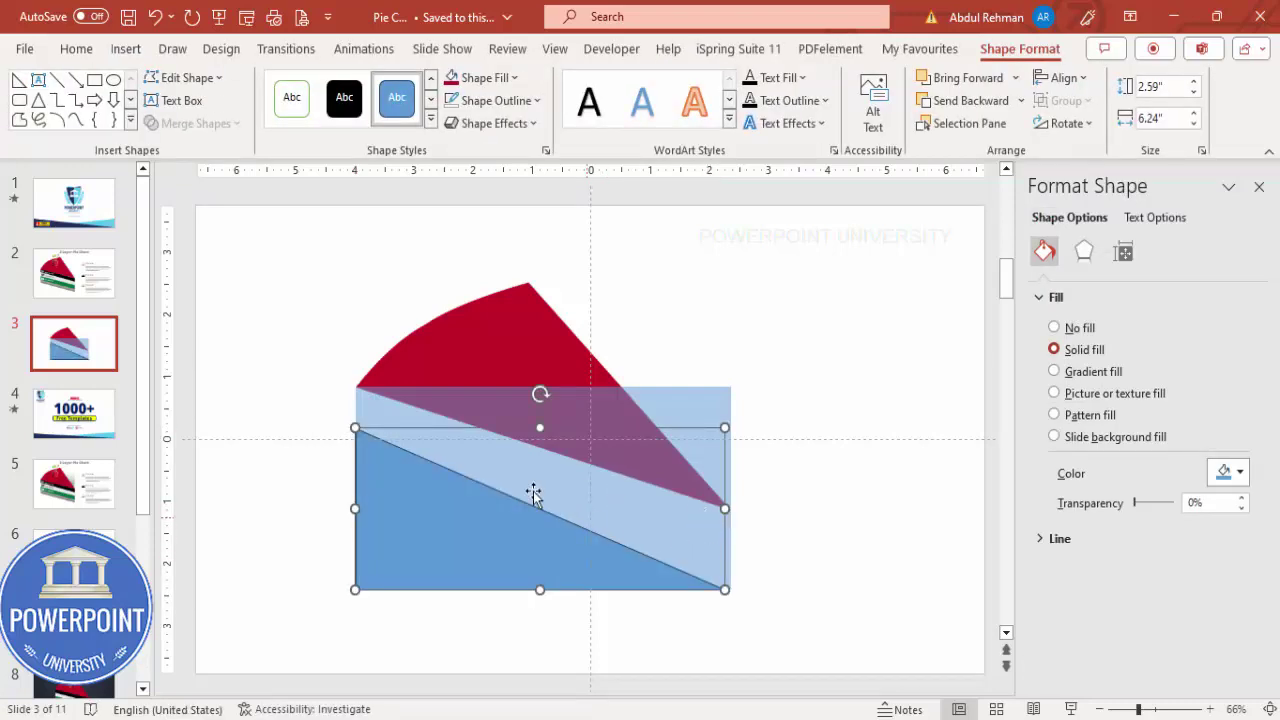
# - Shorten the rectangle from its bottom edge and move the triangle onto its lower part
pyautogui.moveTo(622, 435); pyautogui.dragTo(594, 586)
pyautogui.hotkey('ctrl', 'z')
pyautogui.moveTo(463, 535); pyautogui.dragTo(370, 645)
pyautogui.click(595, 462)
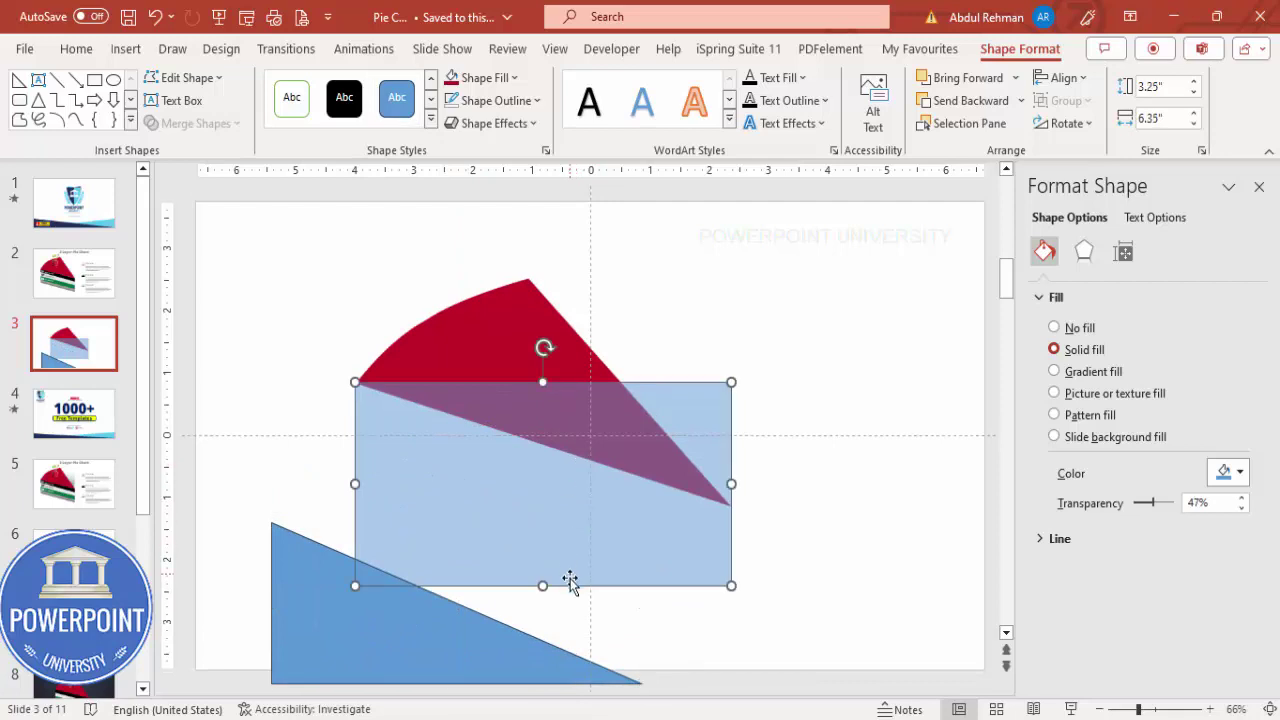
pyautogui.moveTo(542, 586); pyautogui.dragTo(540, 529)
pyautogui.moveTo(377, 640); pyautogui.dragTo(464, 487)
# - Give the triangle no outline, a gold fill and 44% transparency, and lower its top edge
pyautogui.click(492, 100)
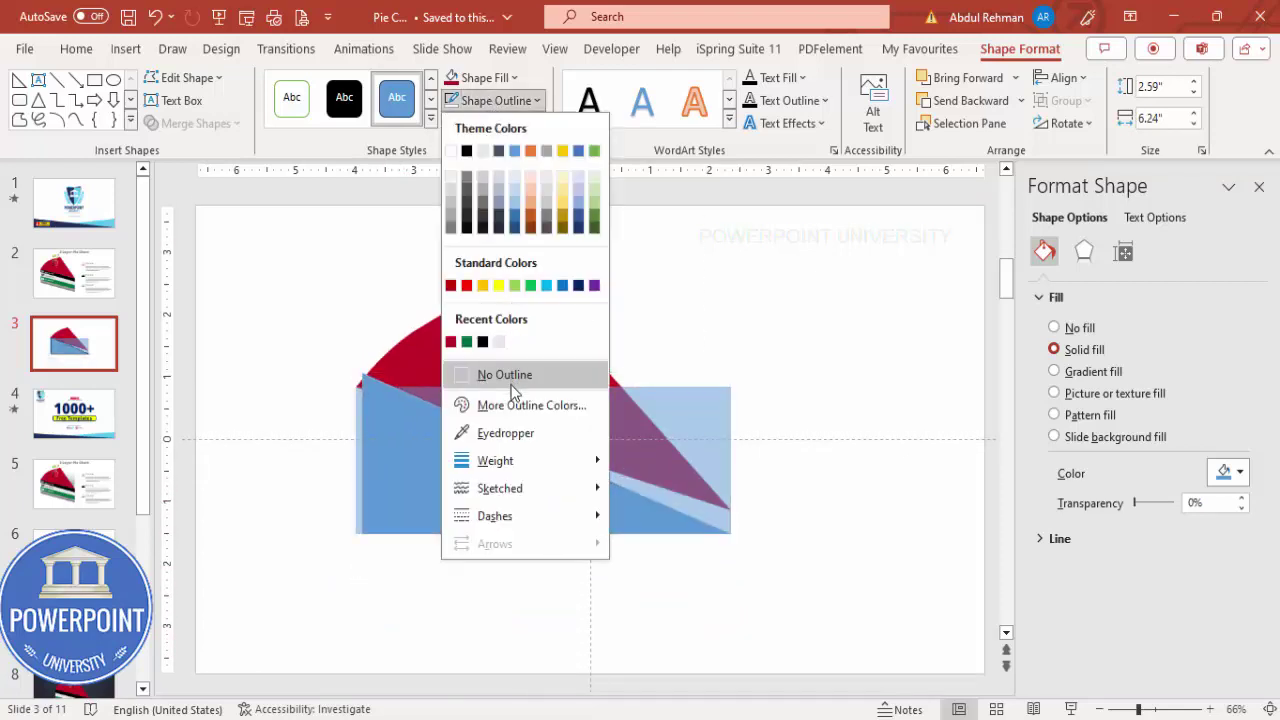
pyautogui.click(505, 375)
pyautogui.click(482, 77)
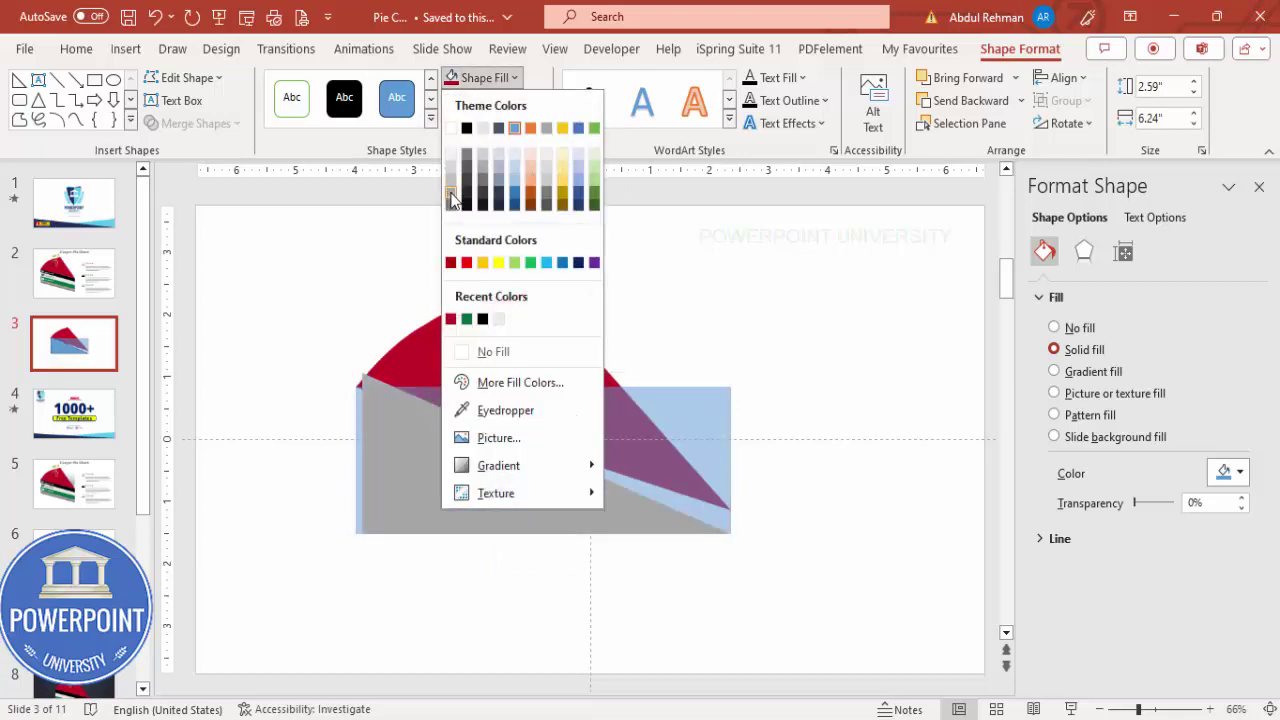
pyautogui.click(562, 172)
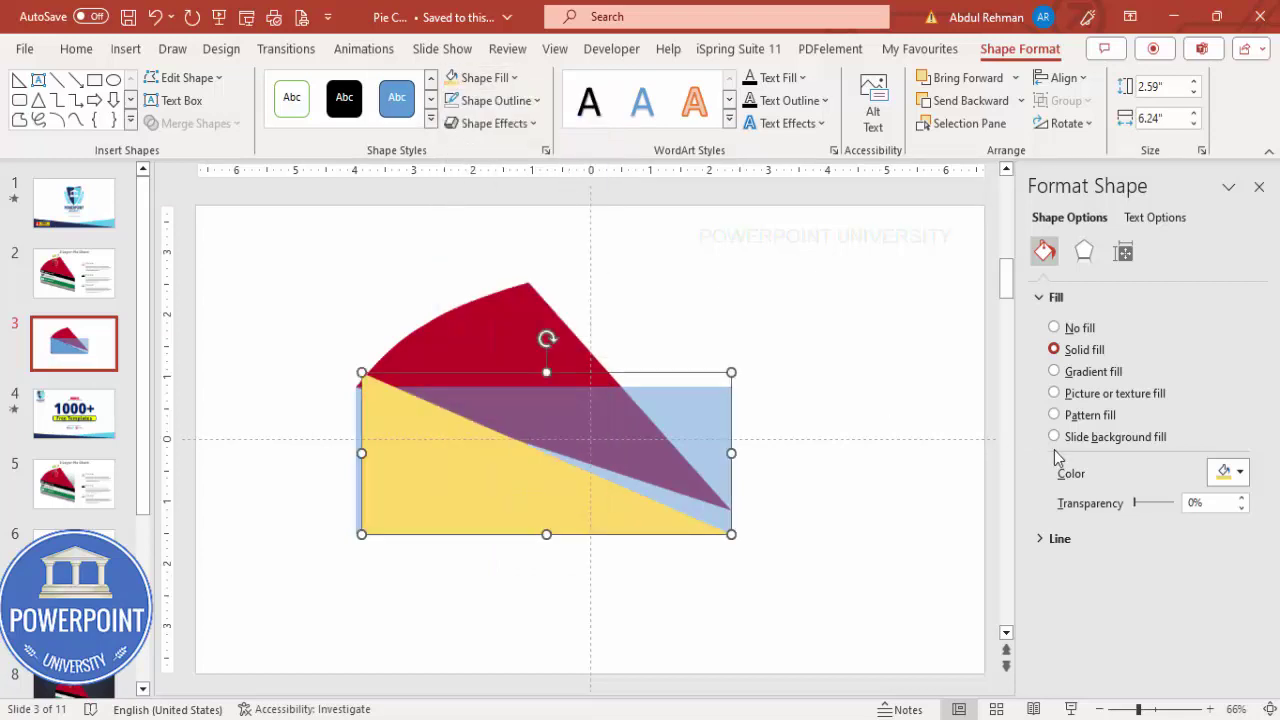
pyautogui.moveTo(1136, 508); pyautogui.dragTo(1152, 509)
pyautogui.moveTo(545, 376); pyautogui.dragTo(527, 439)
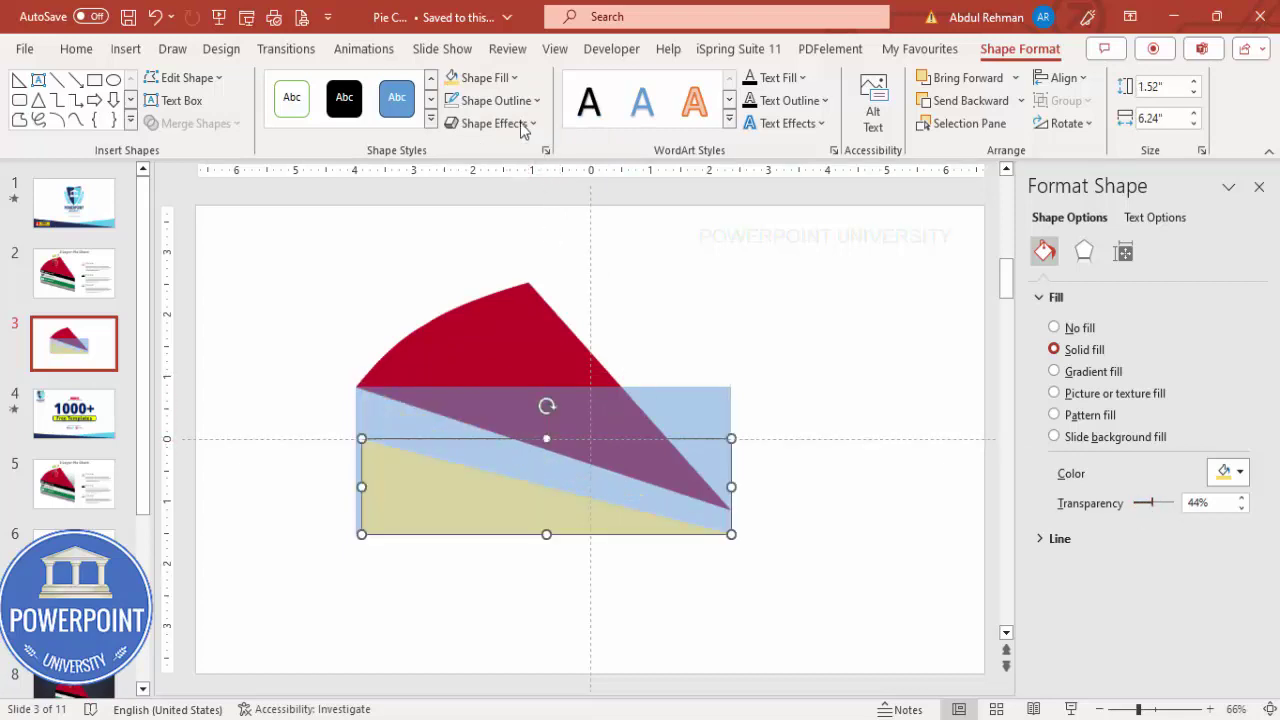
# - Recolour the triangle purple and resize it to 1.92" × 6.35" with its left and top handles
pyautogui.click(490, 78)
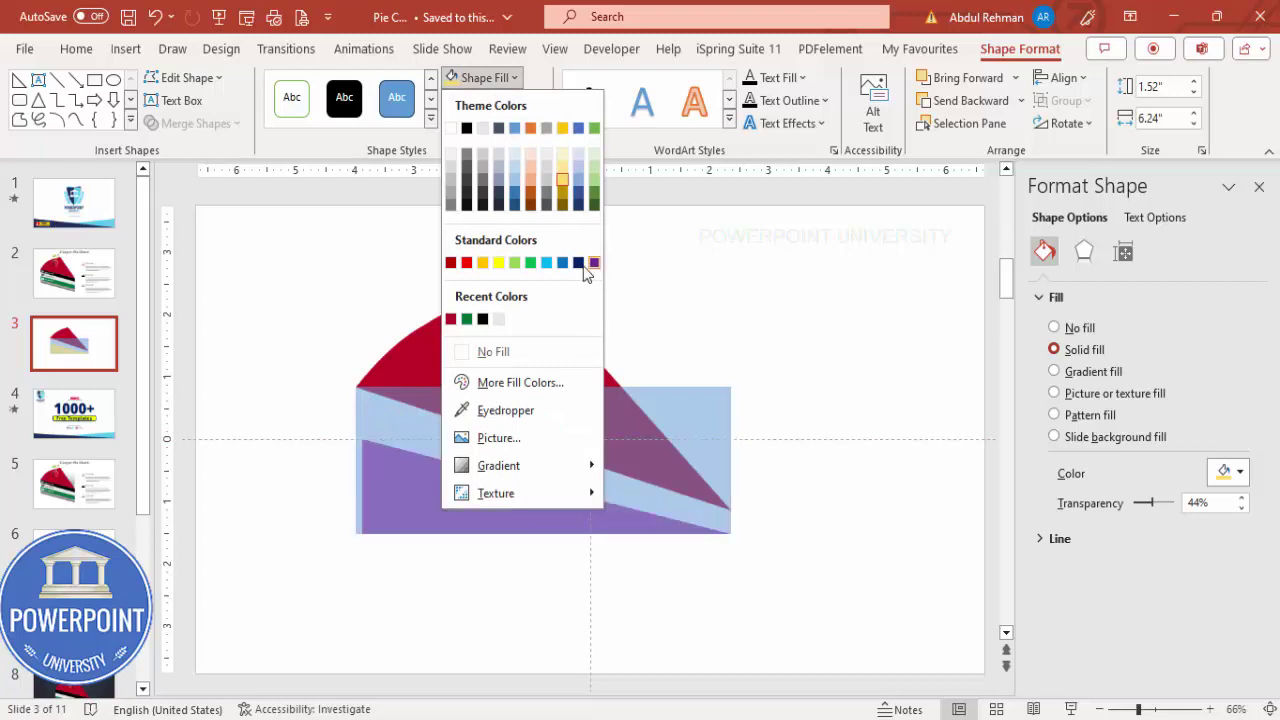
pyautogui.click(592, 264)
pyautogui.moveTo(457, 491); pyautogui.dragTo(456, 490)
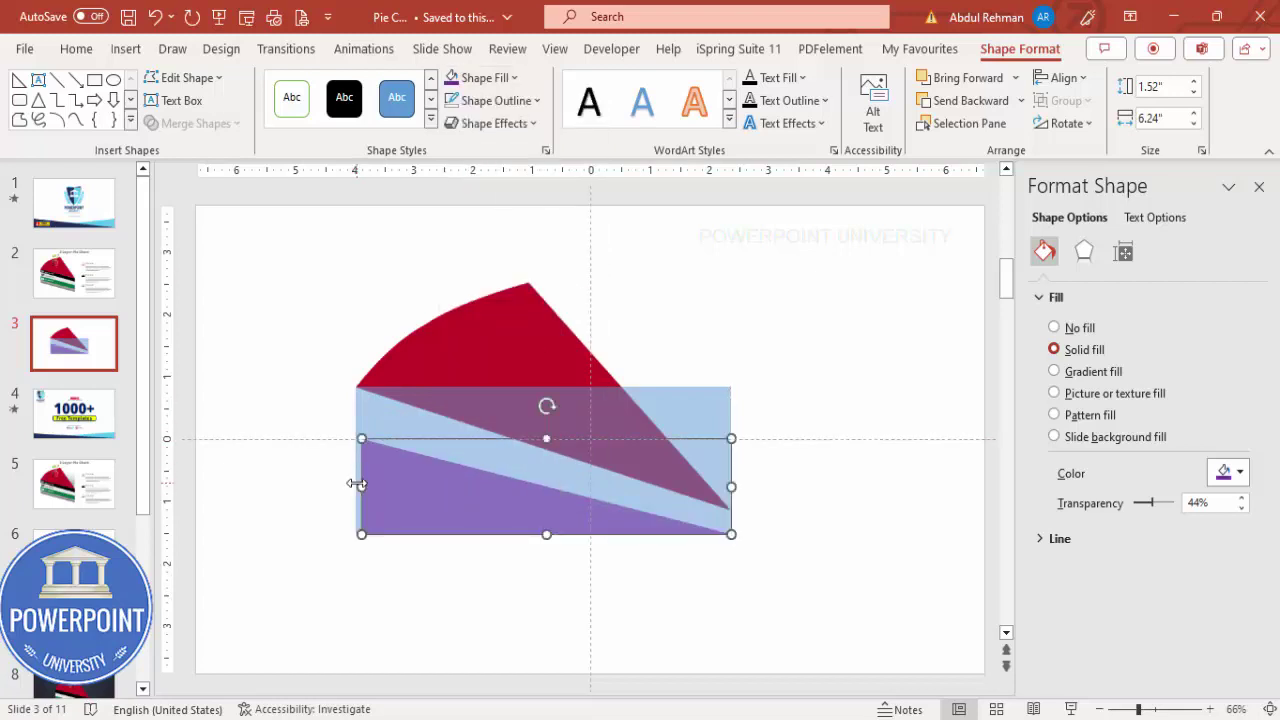
pyautogui.moveTo(357, 484); pyautogui.dragTo(351, 481)
pyautogui.moveTo(541, 443); pyautogui.dragTo(540, 416)
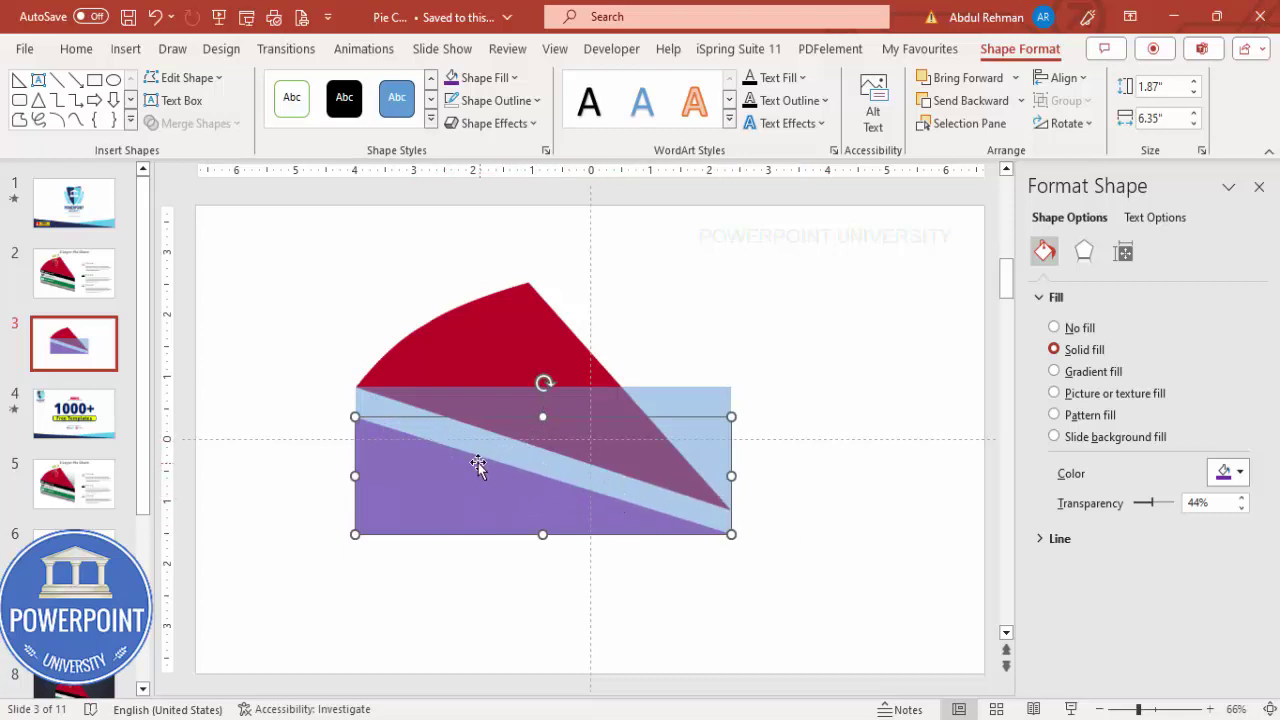
pyautogui.moveTo(542, 413); pyautogui.dragTo(542, 413)
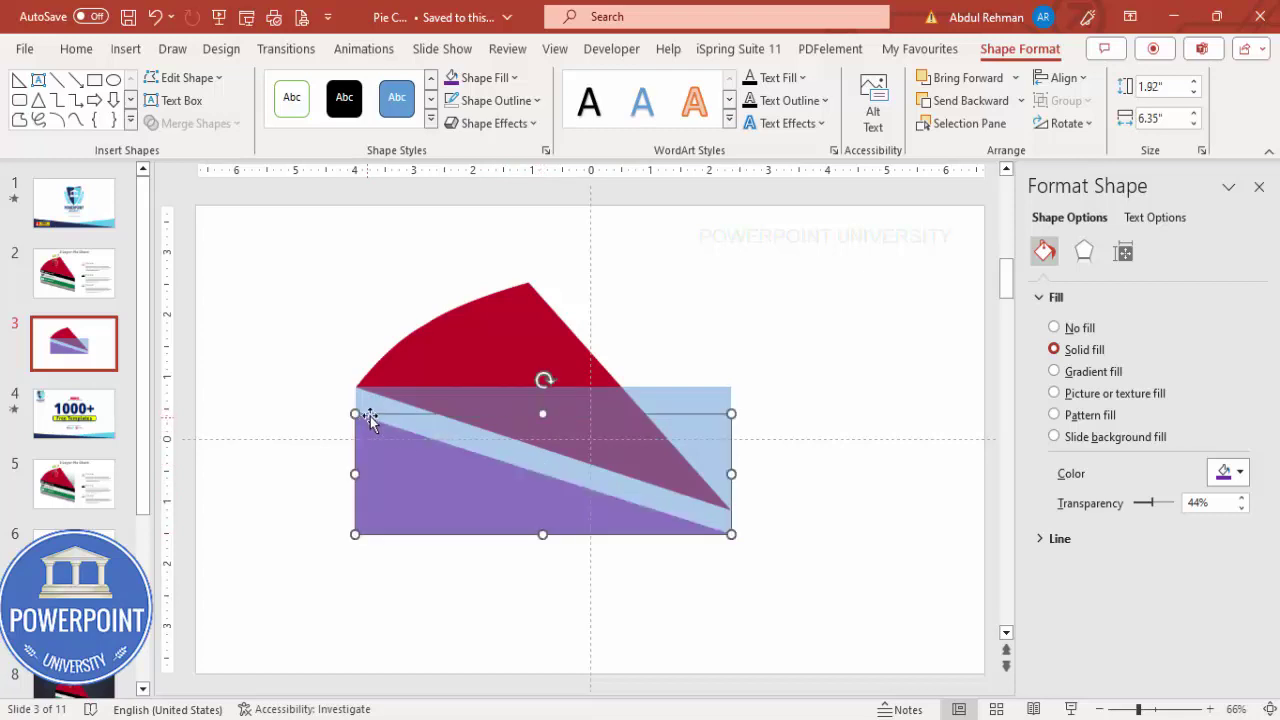
# - Duplicate the purple triangle, flip the copy horizontally and move it toward the slide centre
pyautogui.click(846, 427)
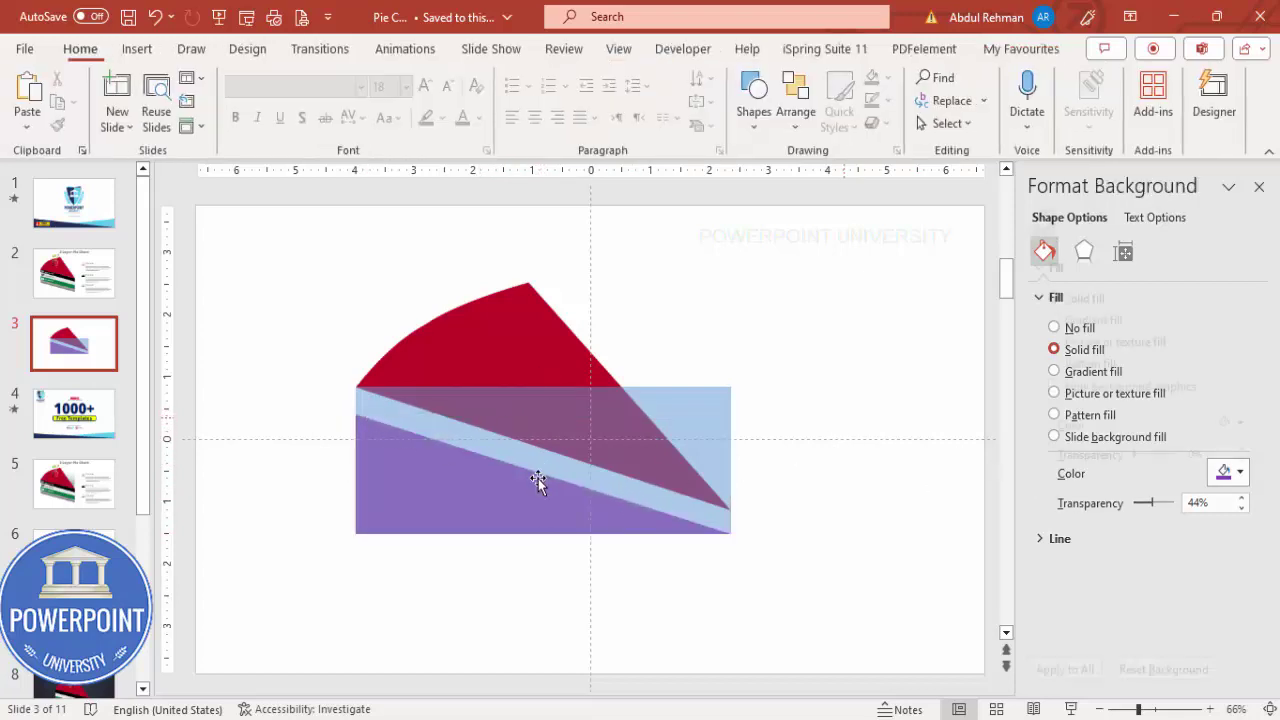
pyautogui.click(471, 486)
pyautogui.hotkey('ctrl', 'd')
pyautogui.moveTo(471, 497); pyautogui.dragTo(582, 350)
pyautogui.click(1080, 125)
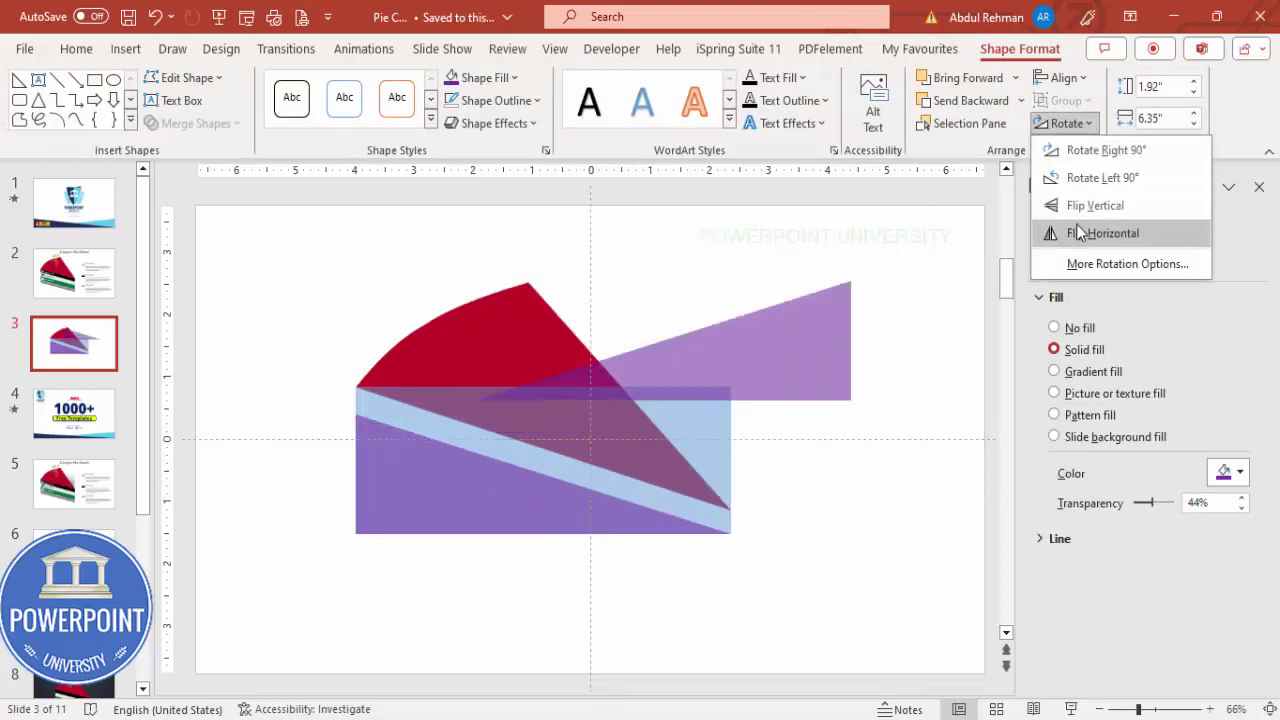
pyautogui.click(1078, 233)
pyautogui.moveTo(752, 360); pyautogui.dragTo(652, 438)
# - Flip the copy upside down, nudge it into place and fill it light green
pyautogui.click(1066, 123)
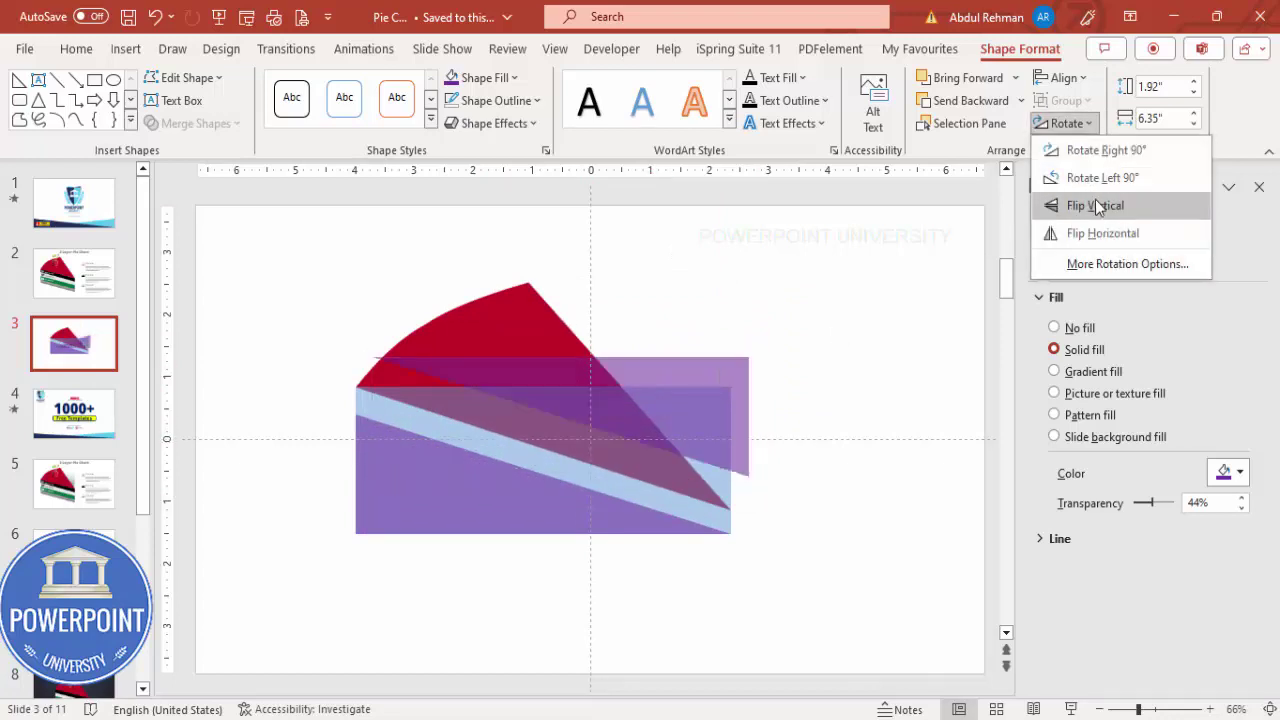
pyautogui.click(1095, 205)
pyautogui.moveTo(715, 407); pyautogui.dragTo(695, 429)
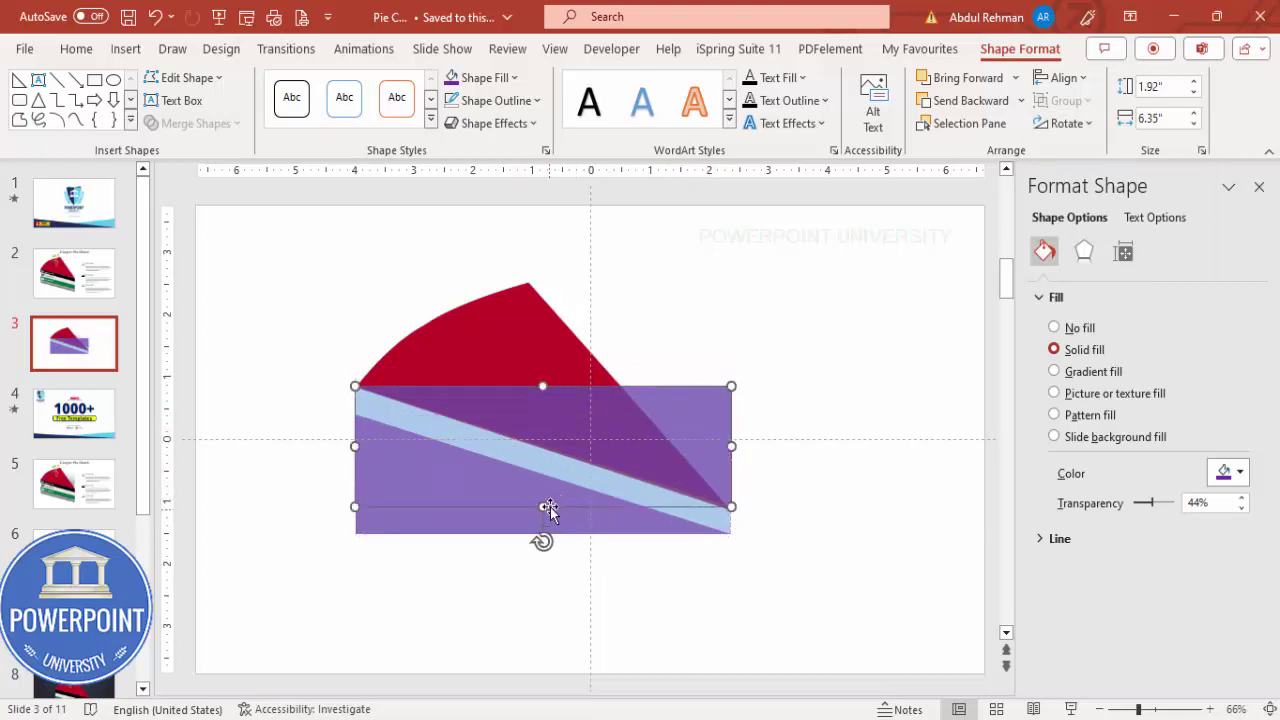
pyautogui.click(484, 77)
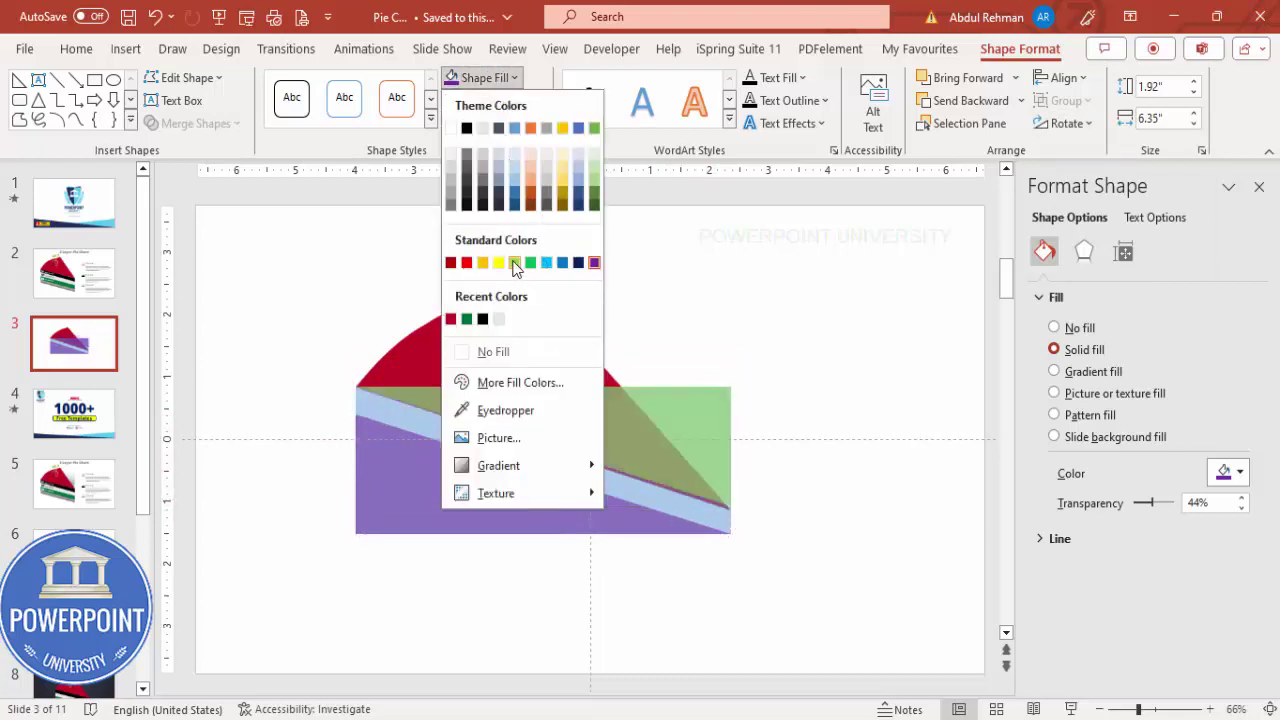
pyautogui.click(514, 263)
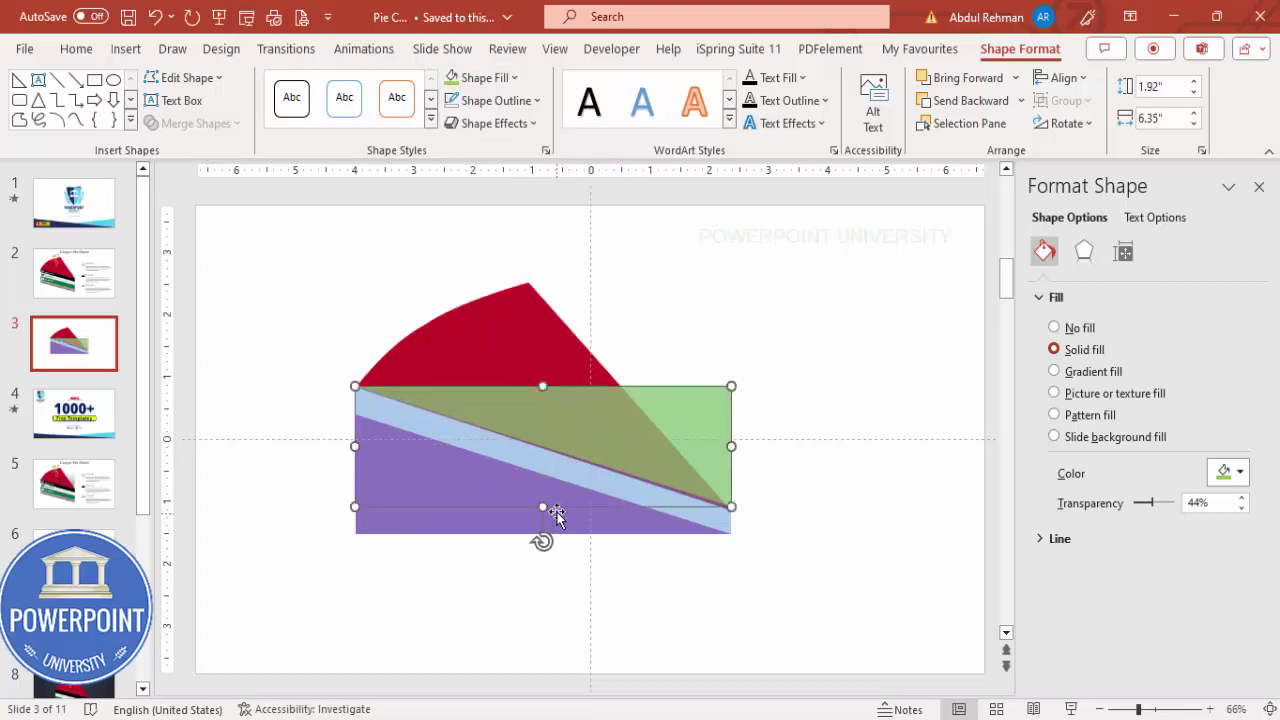
# - Resize the green shape to 2.03" × 6.35" and adjust the purple shape's right side
pyautogui.moveTo(542, 507); pyautogui.dragTo(538, 516)
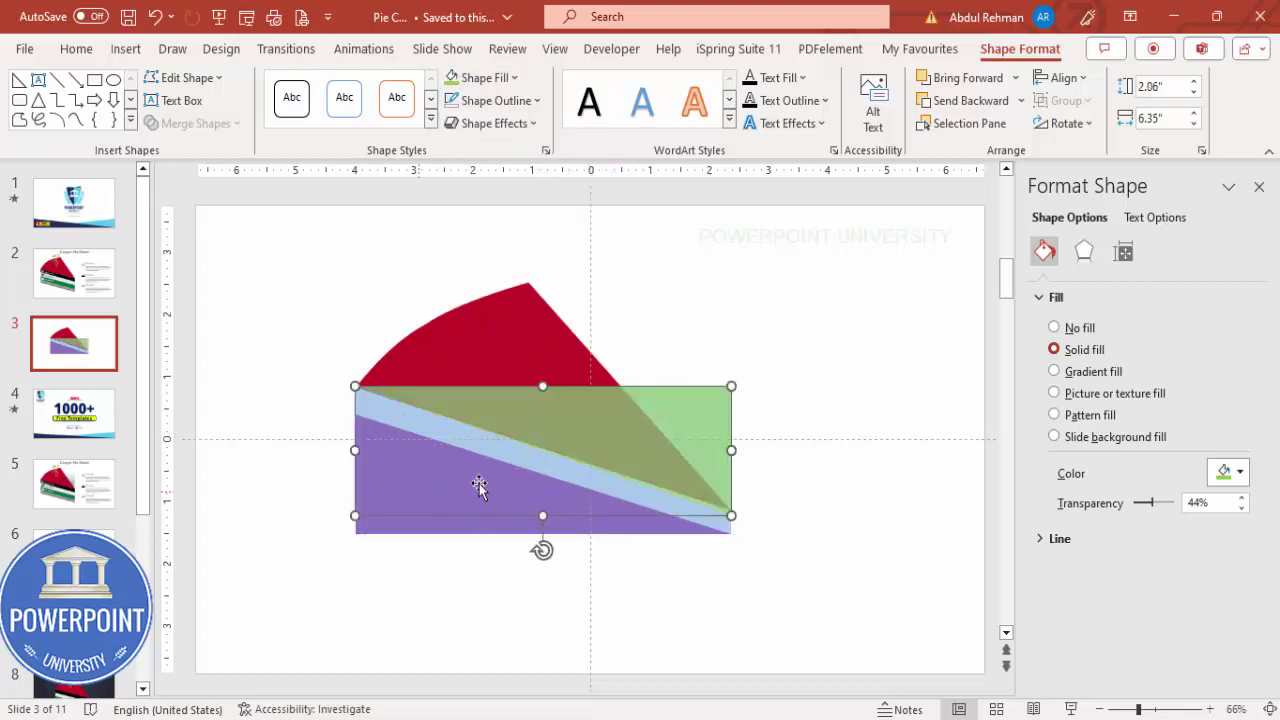
pyautogui.moveTo(540, 512); pyautogui.dragTo(537, 513)
pyautogui.moveTo(731, 449)
pyautogui.mouseDown()
pyautogui.moveTo(729, 477)
pyautogui.moveTo(714, 458)
pyautogui.mouseUp()
pyautogui.click(632, 528)
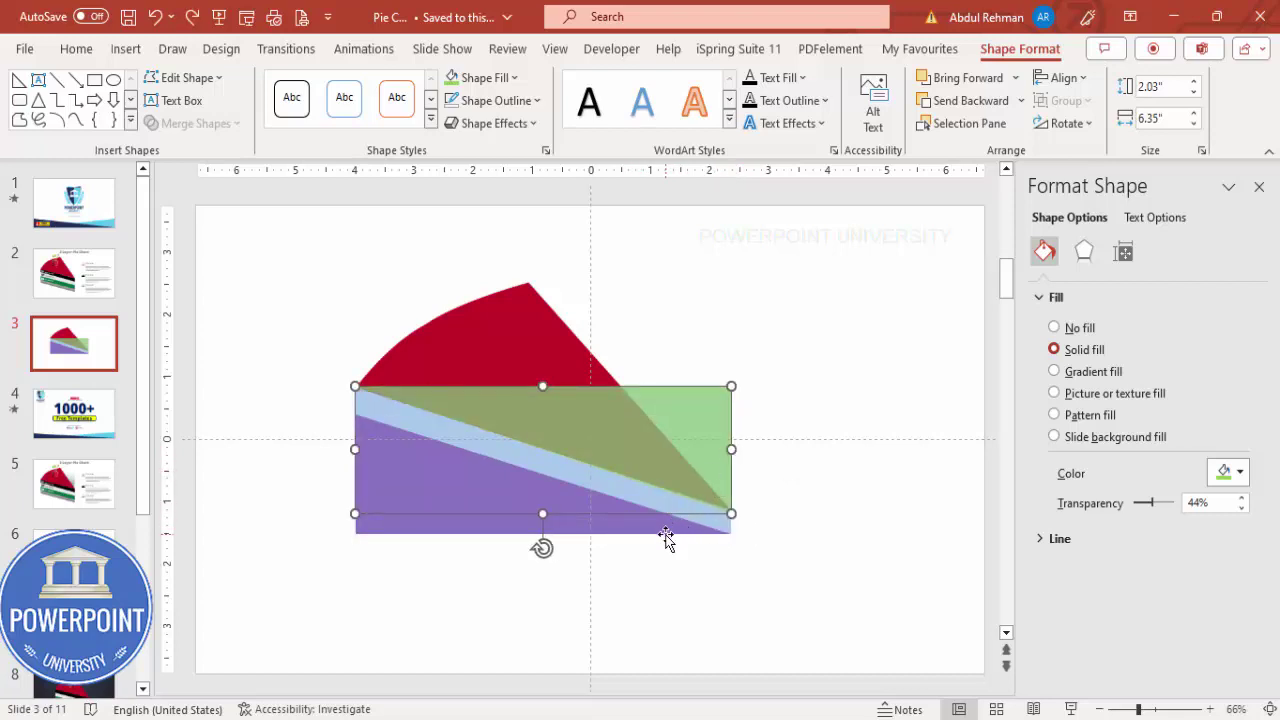
pyautogui.click(713, 479)
pyautogui.click(436, 510)
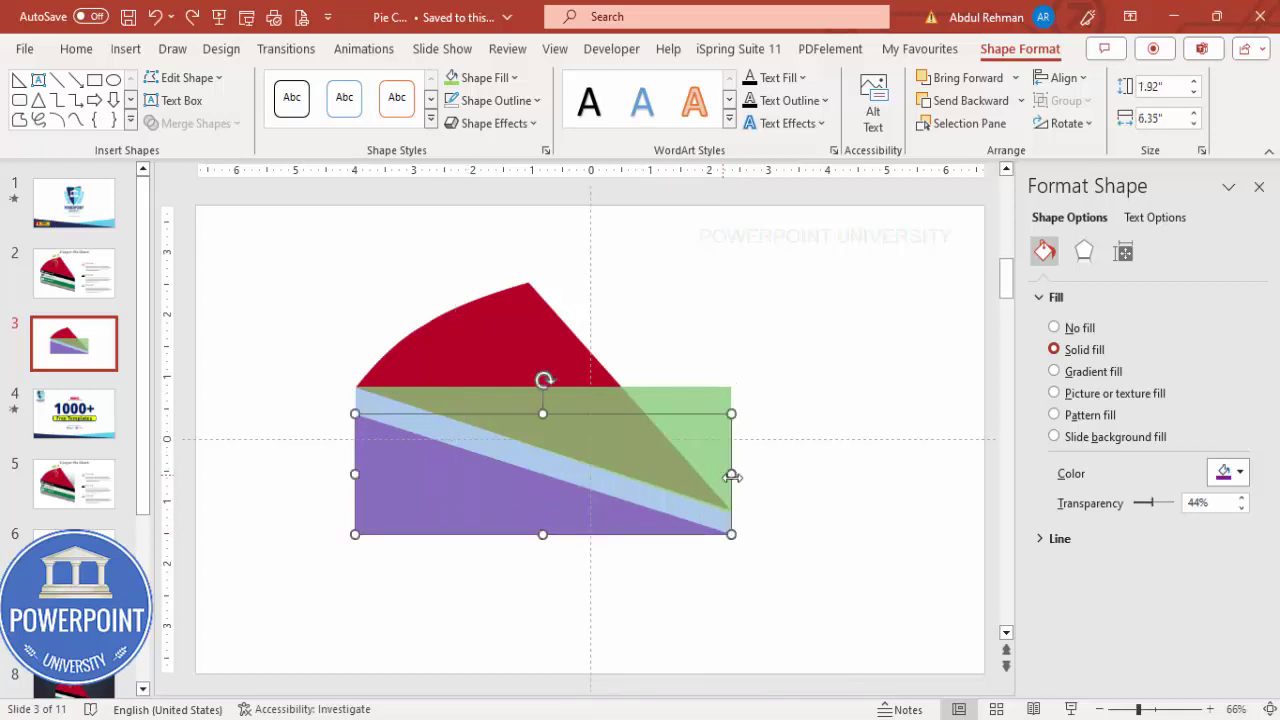
pyautogui.moveTo(732, 476); pyautogui.dragTo(731, 476)
# - Duplicate slide 3 as slide 4 and return to slide 3
pyautogui.click(94, 356)
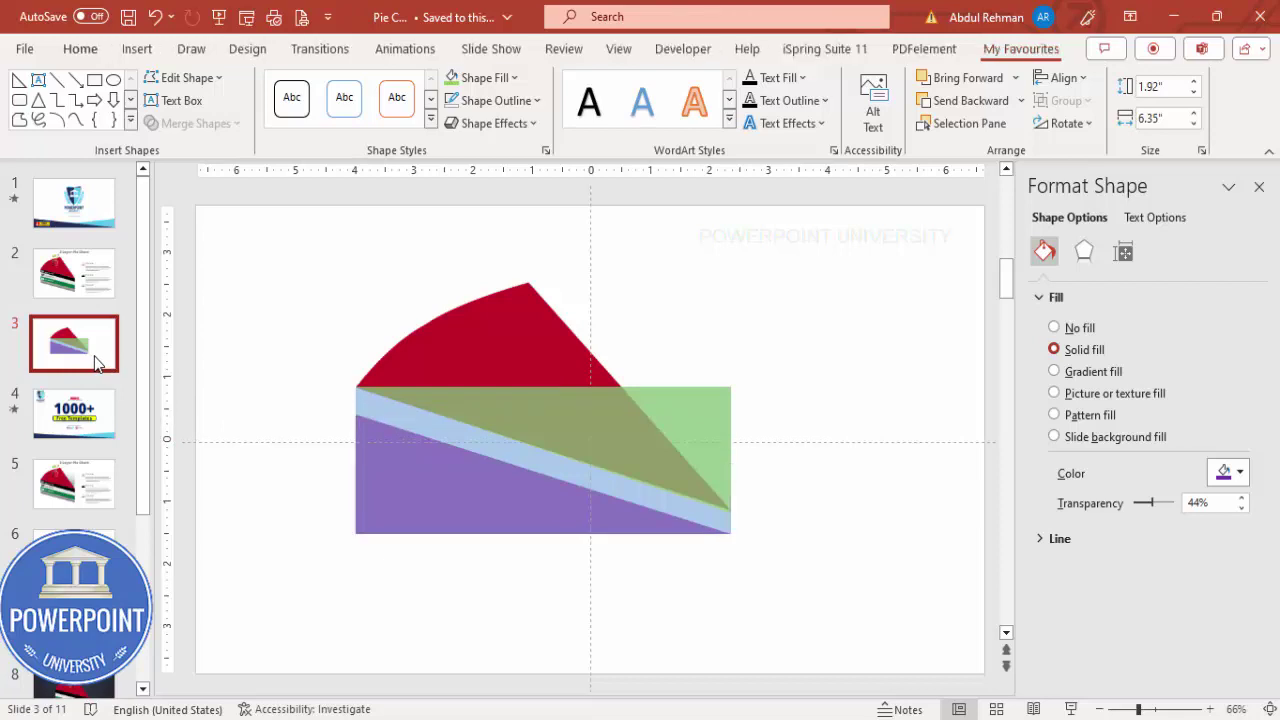
pyautogui.rightClick(94, 356)
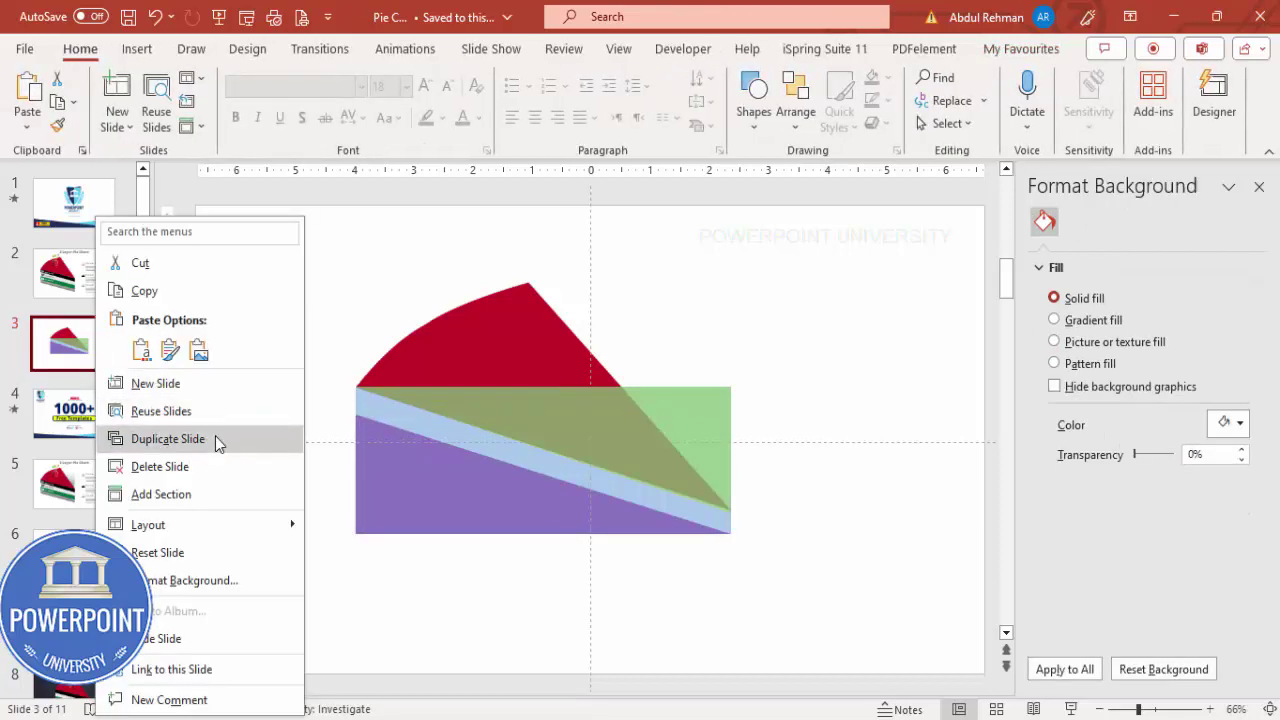
pyautogui.click(215, 439)
pyautogui.click(100, 356)
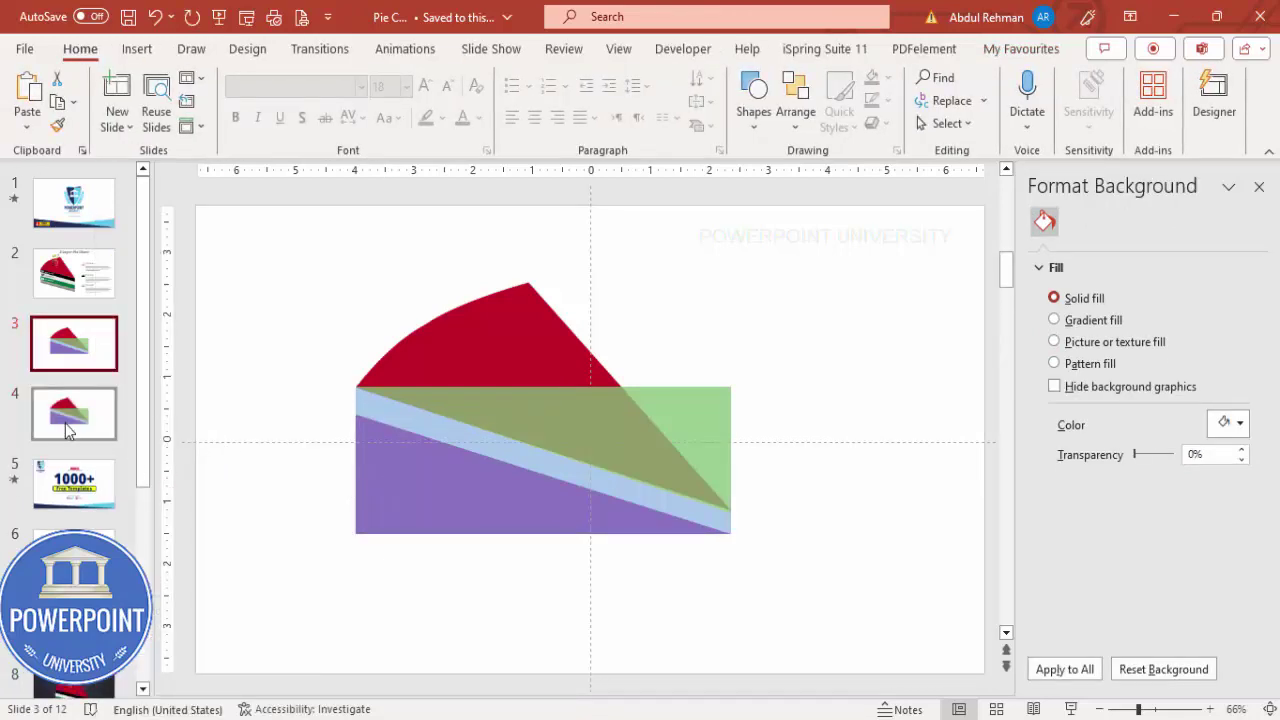
# - Subtract the green and purple shapes with Merge Shapes > Subtract to leave the layer strip
pyautogui.click(638, 491)
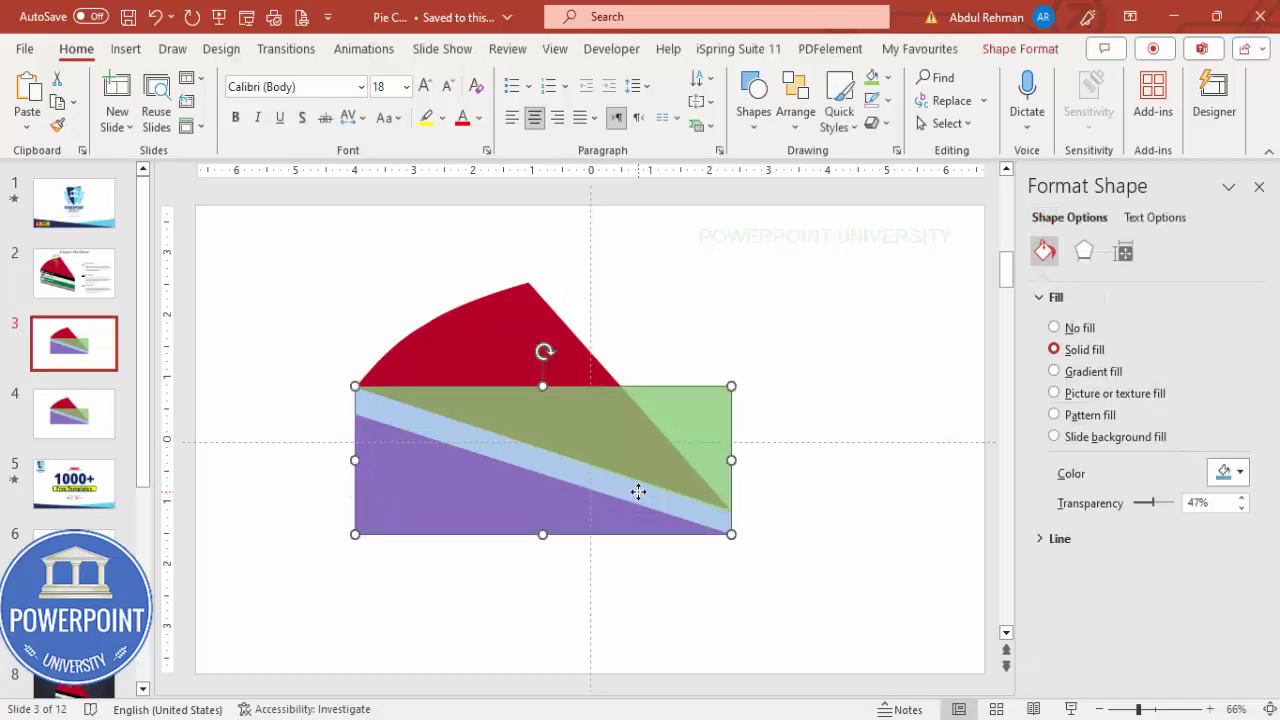
pyautogui.keyDown('shift'); pyautogui.click(633, 416); pyautogui.keyUp('shift')
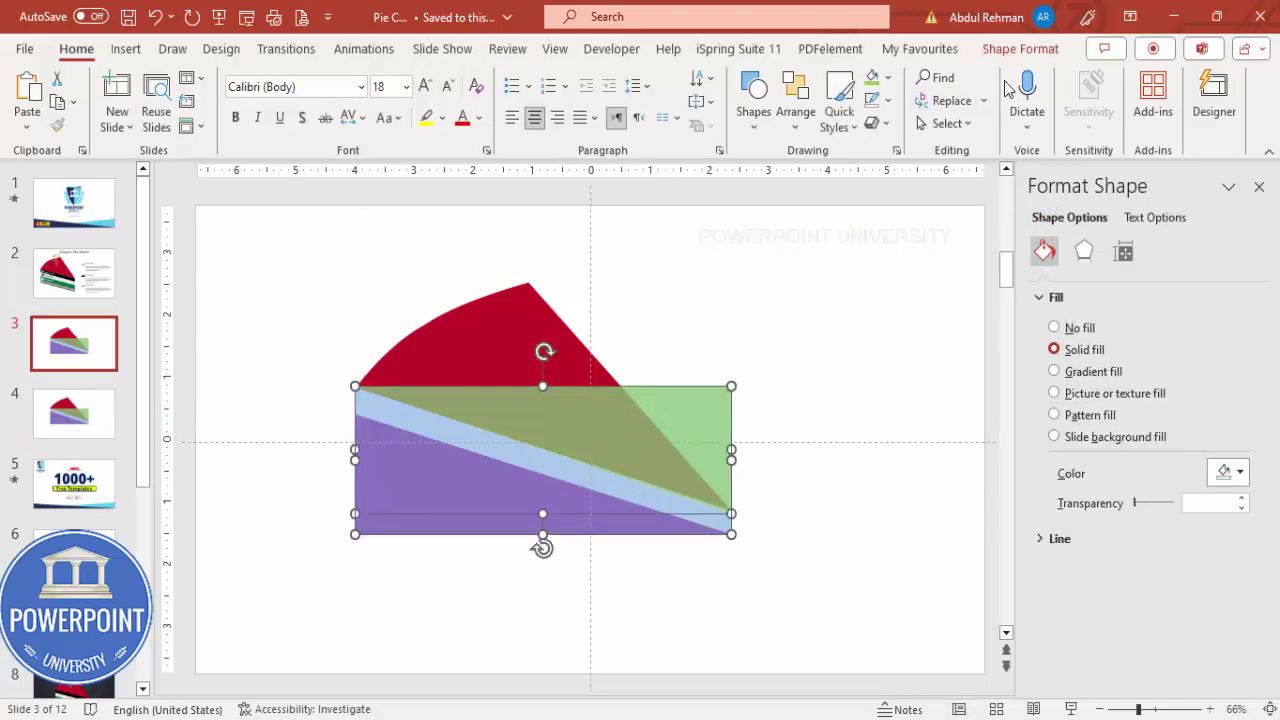
pyautogui.click(1020, 48)
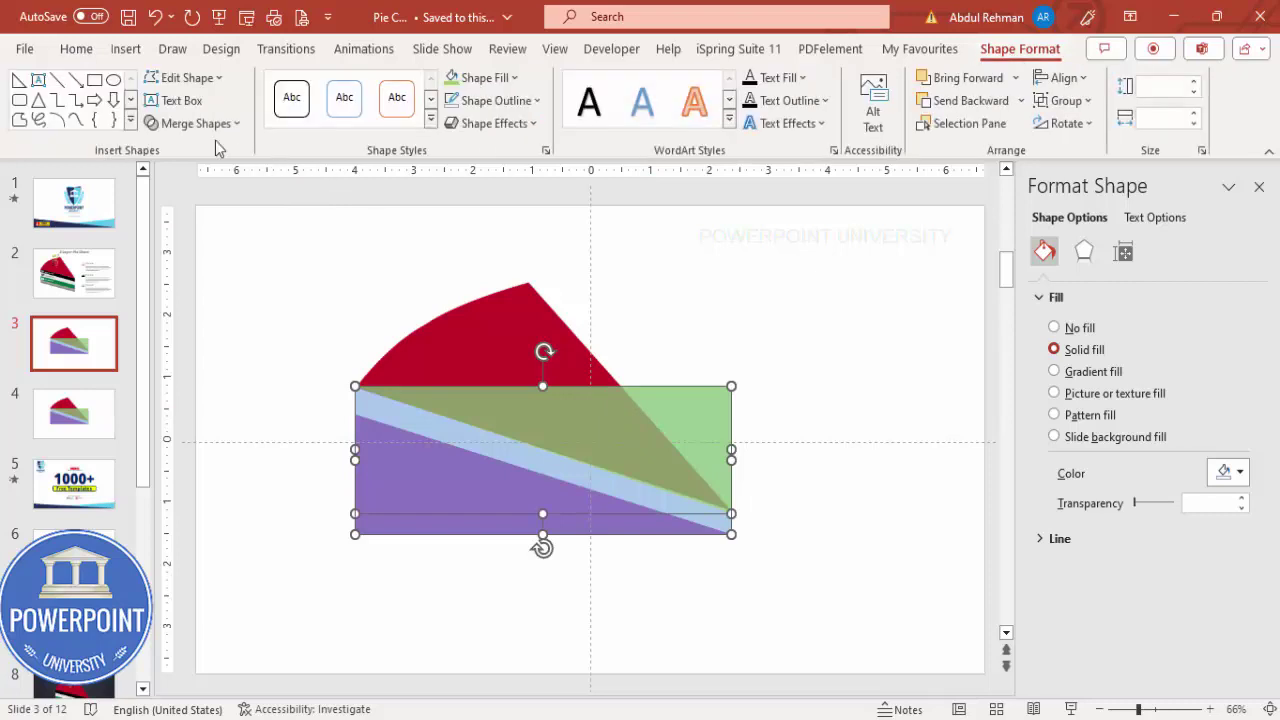
pyautogui.click(190, 123)
pyautogui.click(183, 262)
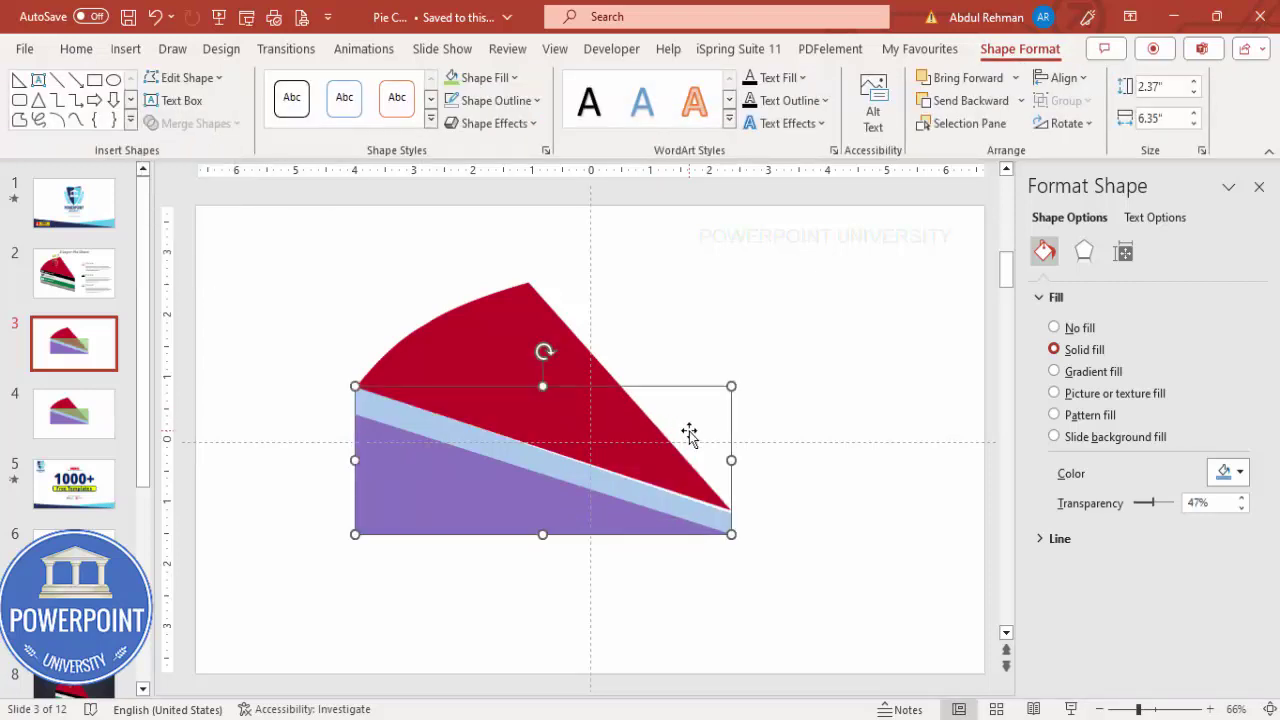
pyautogui.hotkey('ctrl', 'a')
pyautogui.click(195, 123)
pyautogui.click(205, 263)
# - Make the blue strip fully opaque and fill it black
pyautogui.click(500, 447)
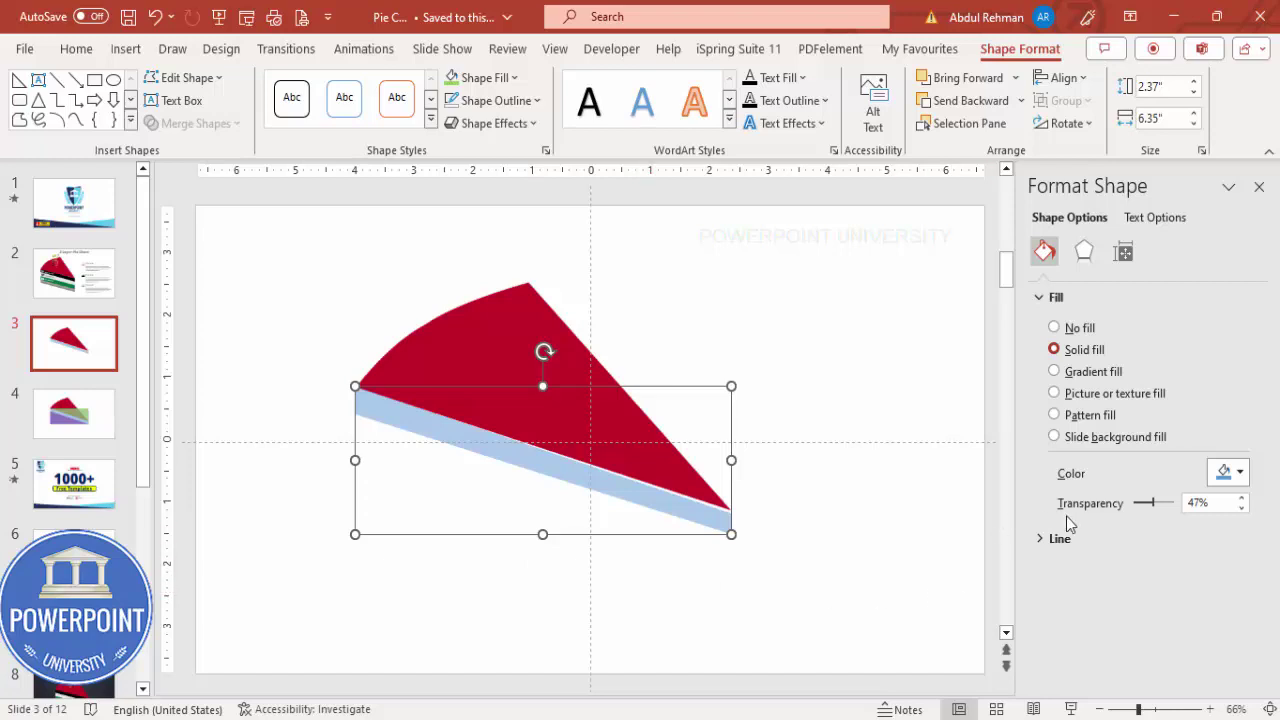
pyautogui.moveTo(1157, 510); pyautogui.dragTo(1136, 505)
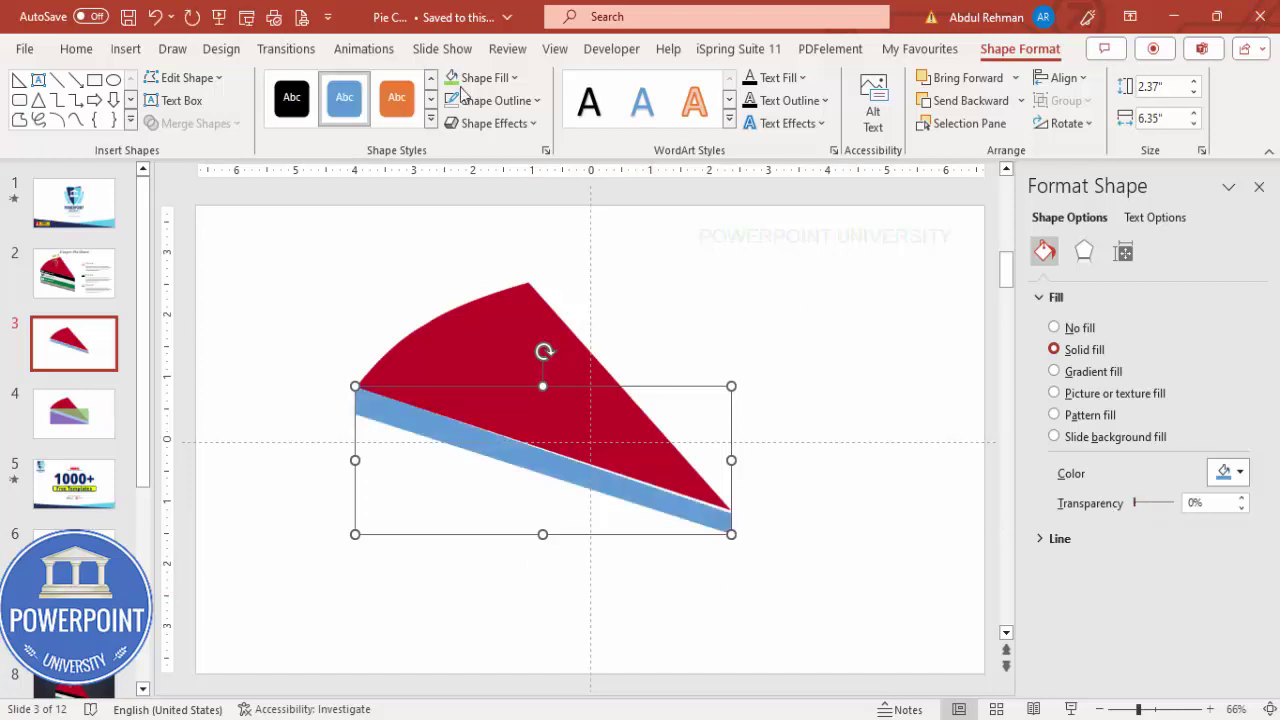
pyautogui.click(496, 78)
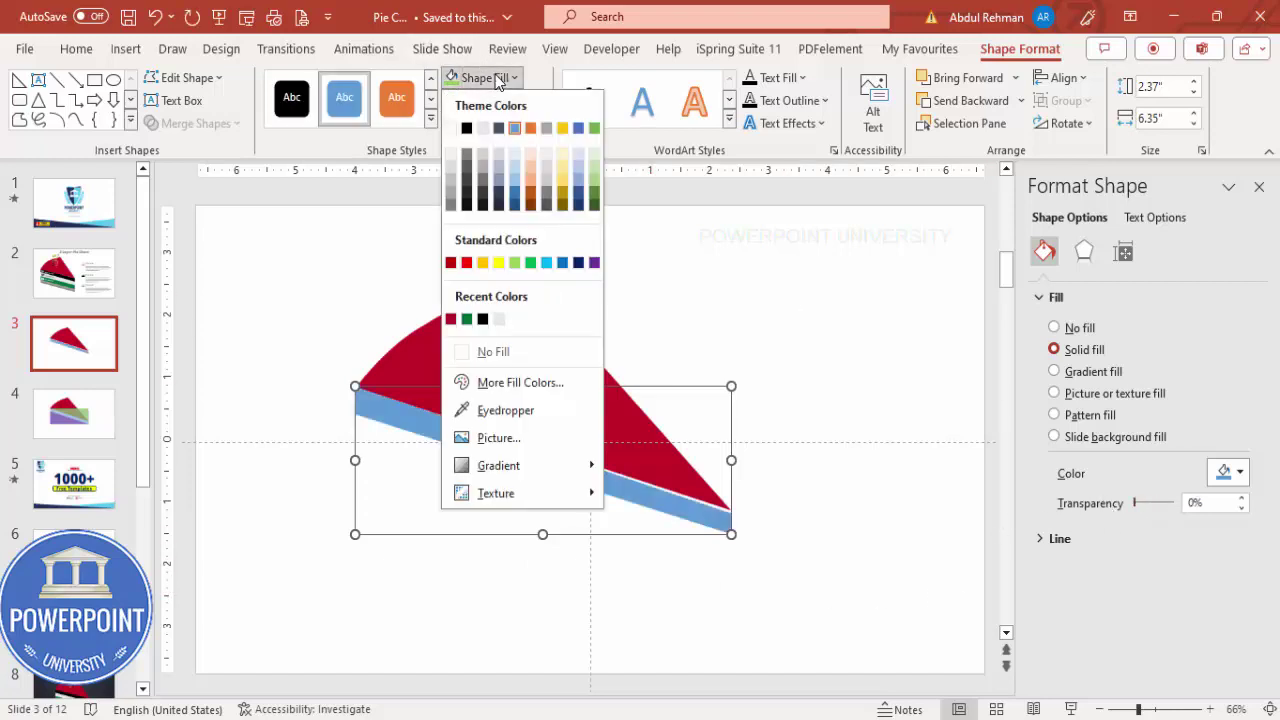
pyautogui.click(483, 319)
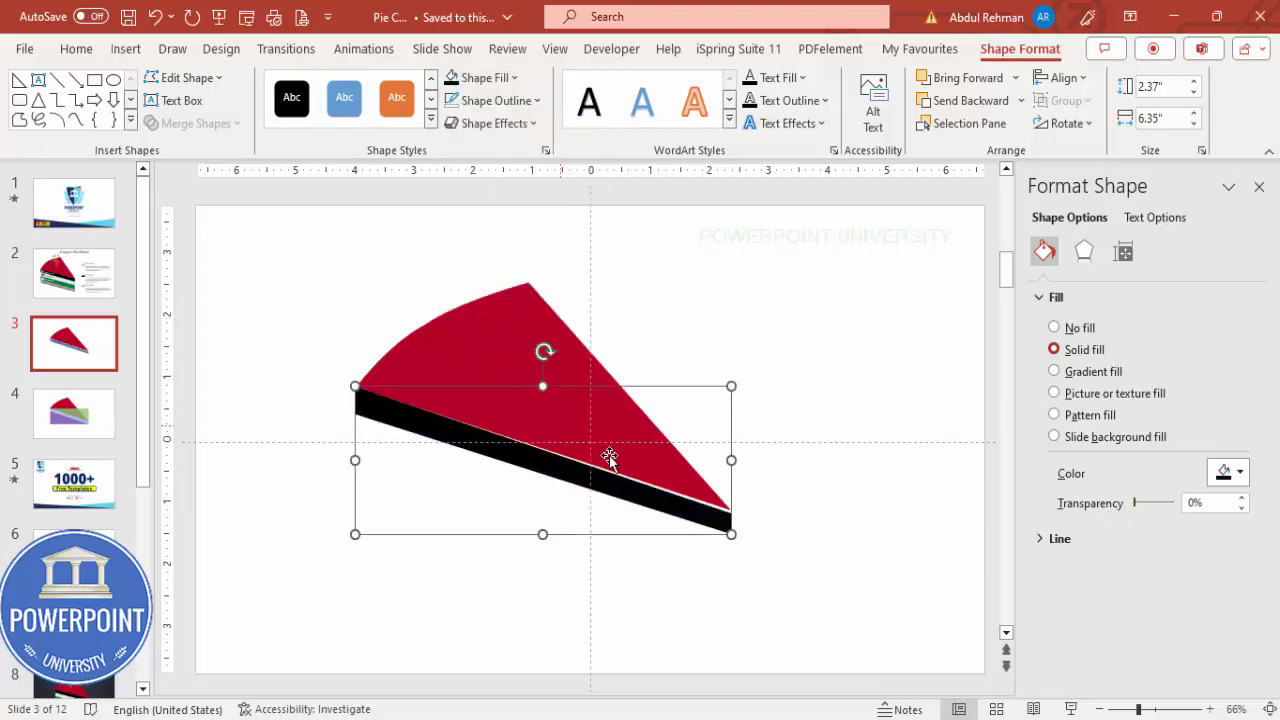
# - Copy the black strip, fill the copy light grey and place it just below
pyautogui.moveTo(583, 492); pyautogui.dragTo(593, 502)
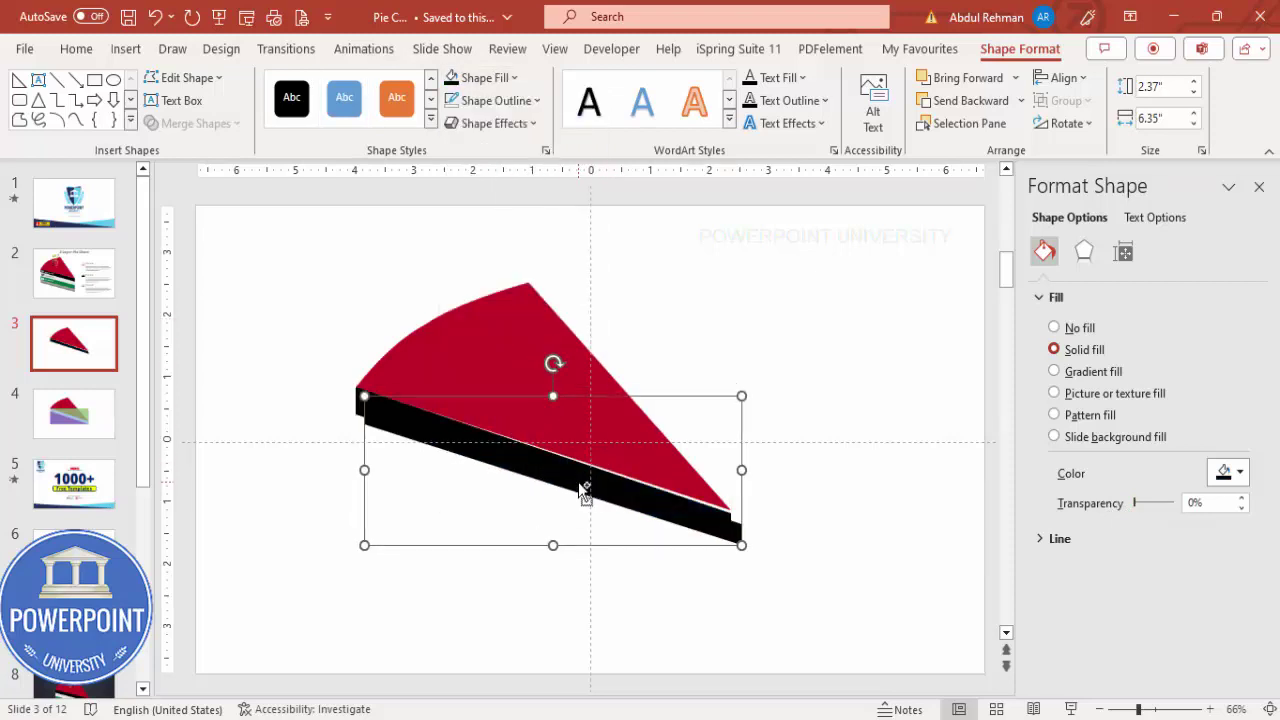
pyautogui.click(485, 78)
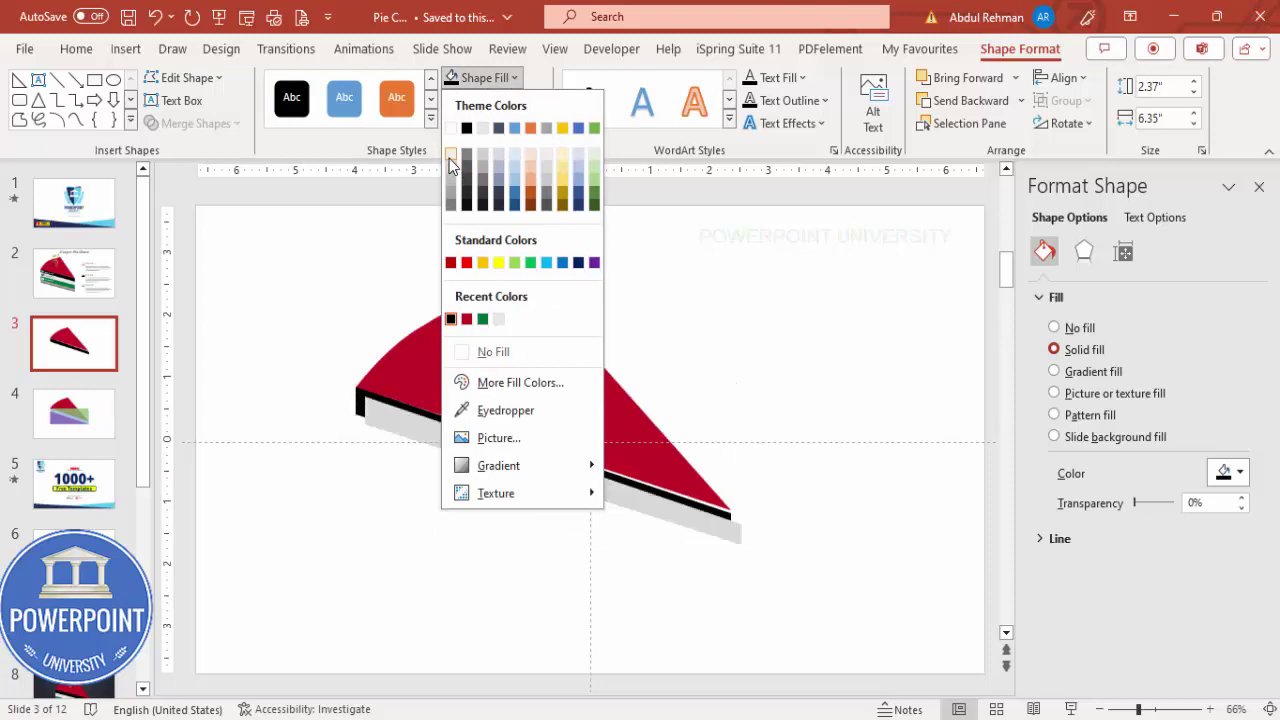
pyautogui.click(449, 161)
pyautogui.moveTo(477, 438); pyautogui.dragTo(458, 457)
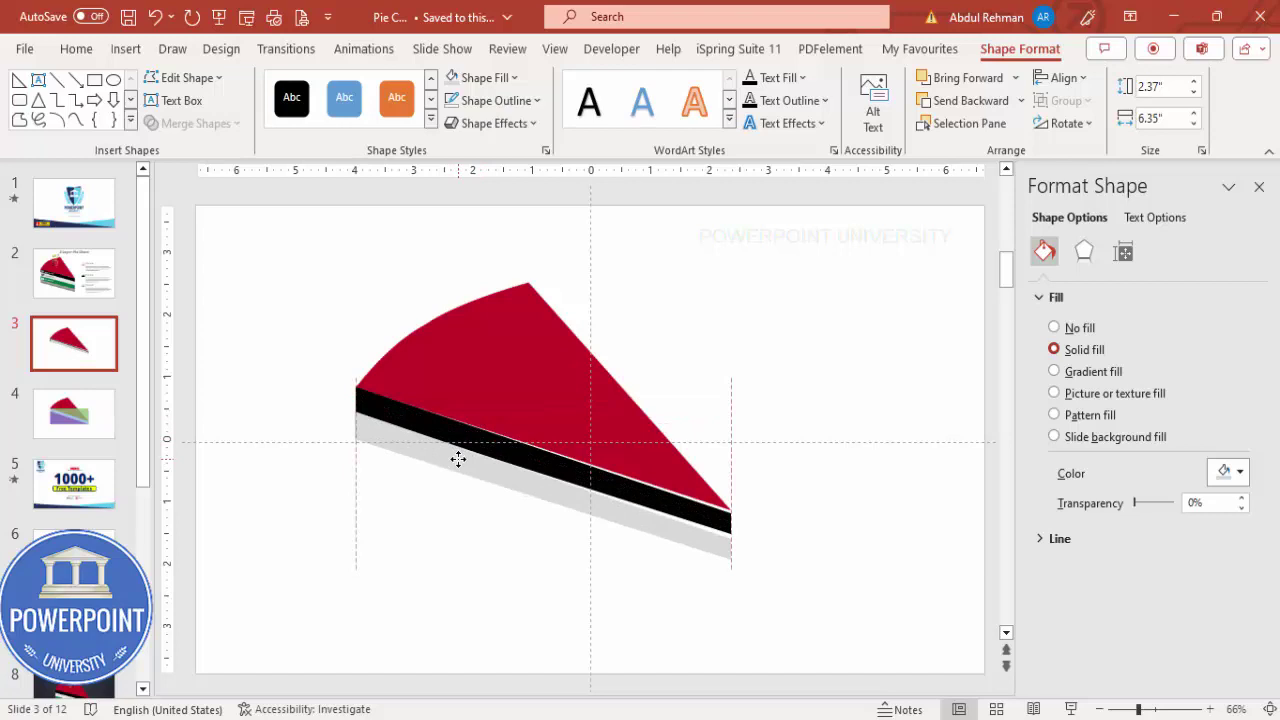
pyautogui.moveTo(458, 458); pyautogui.dragTo(460, 459)
pyautogui.hotkey('ctrl', 'Down')
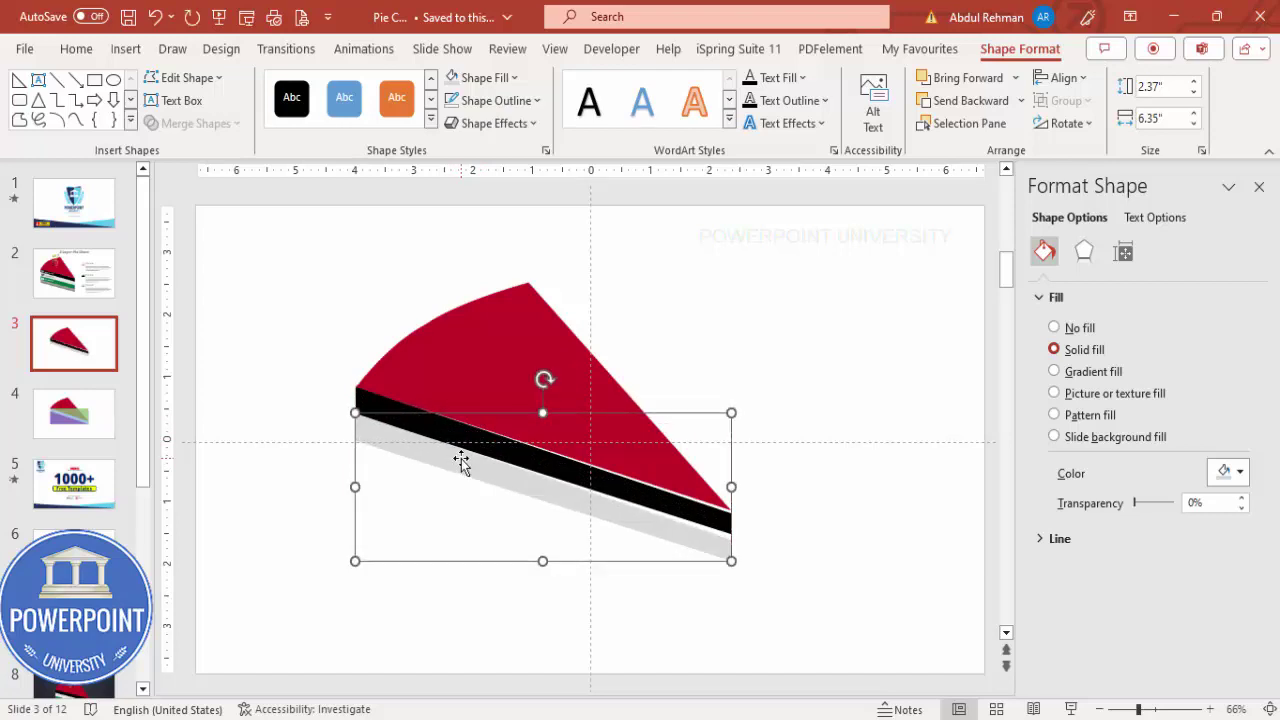
# - Duplicate strips below with Ctrl+D, filling one green and the bottom one grey
pyautogui.hotkey('ctrl', 'd')
pyautogui.click(487, 82)
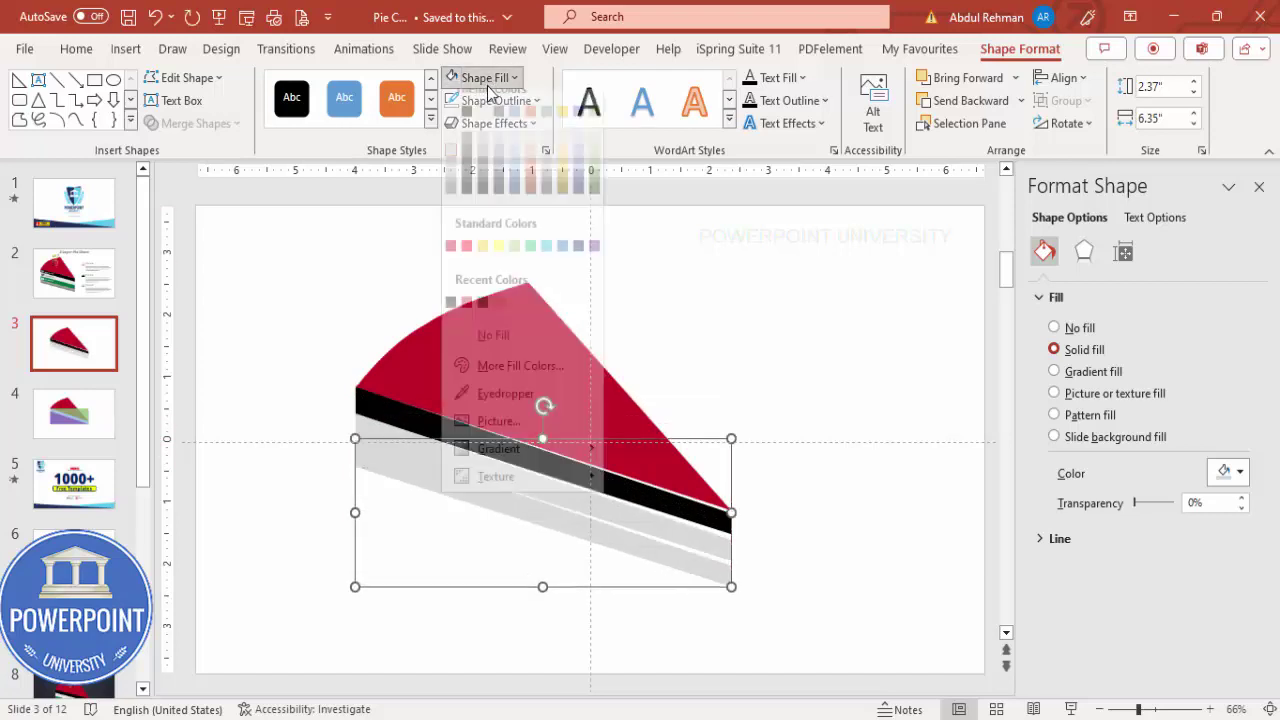
pyautogui.click(481, 322)
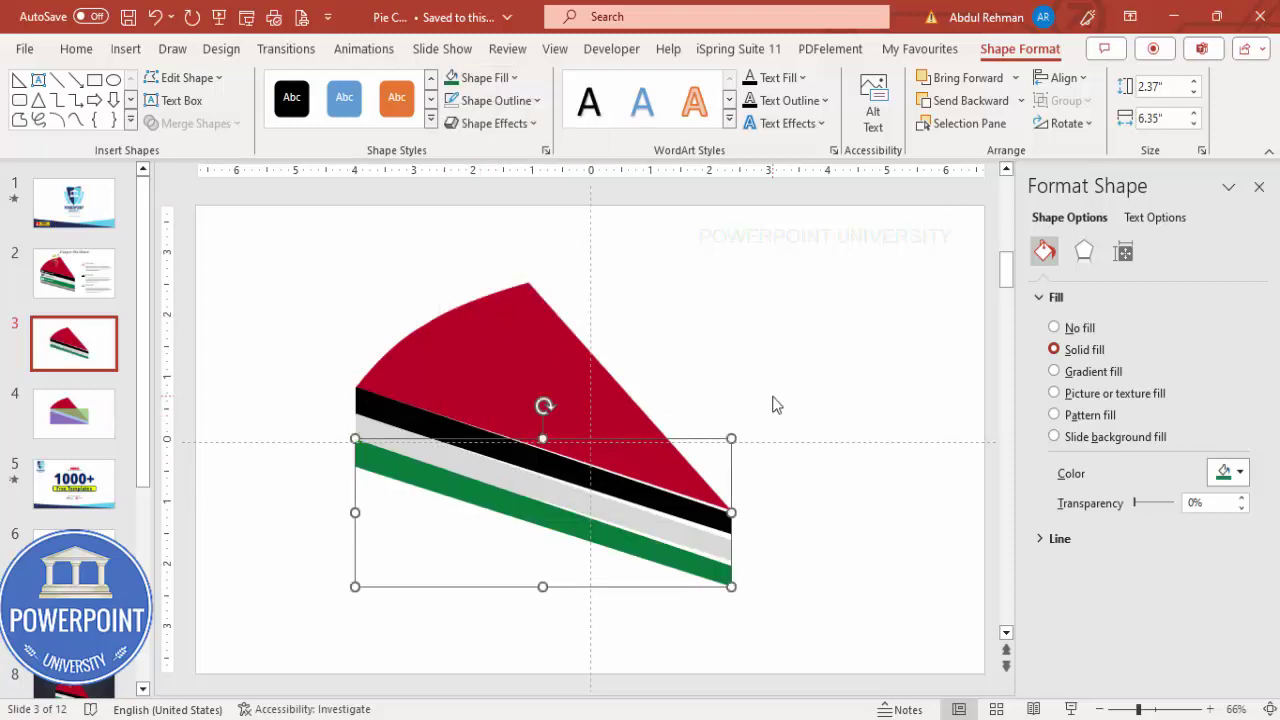
pyautogui.hotkey('ctrl', 'd')
pyautogui.click(487, 79)
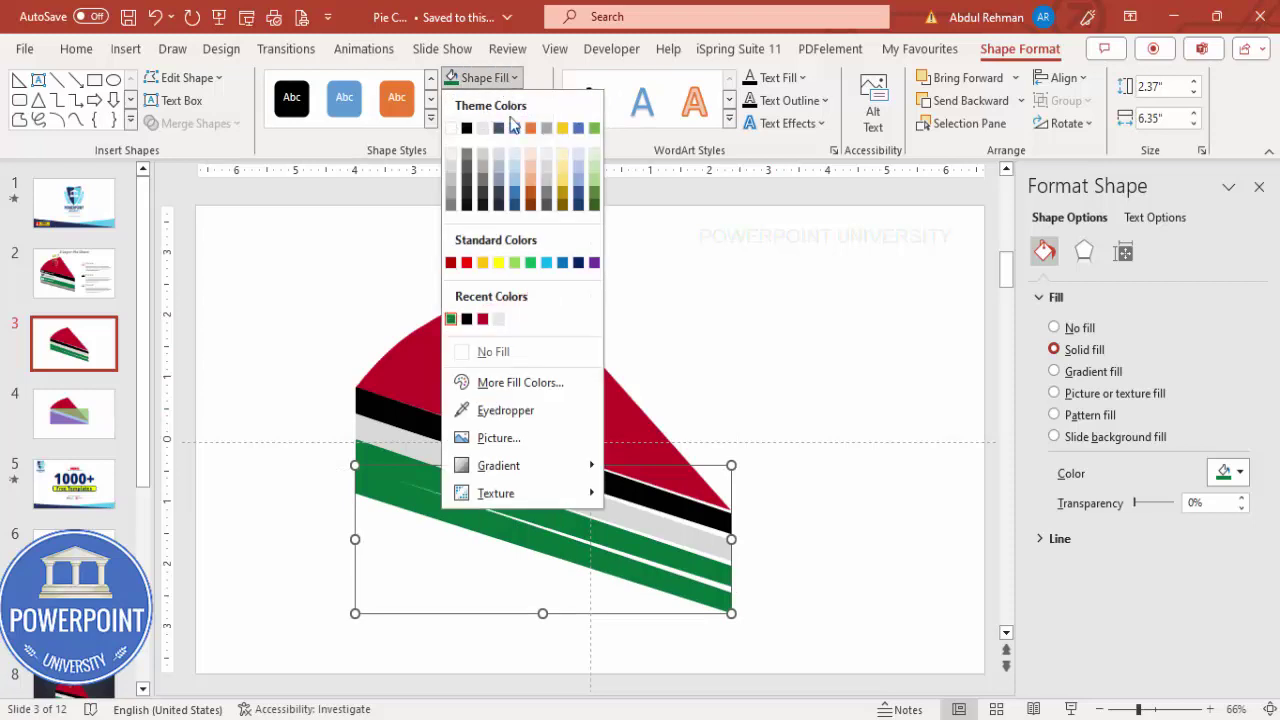
pyautogui.click(452, 205)
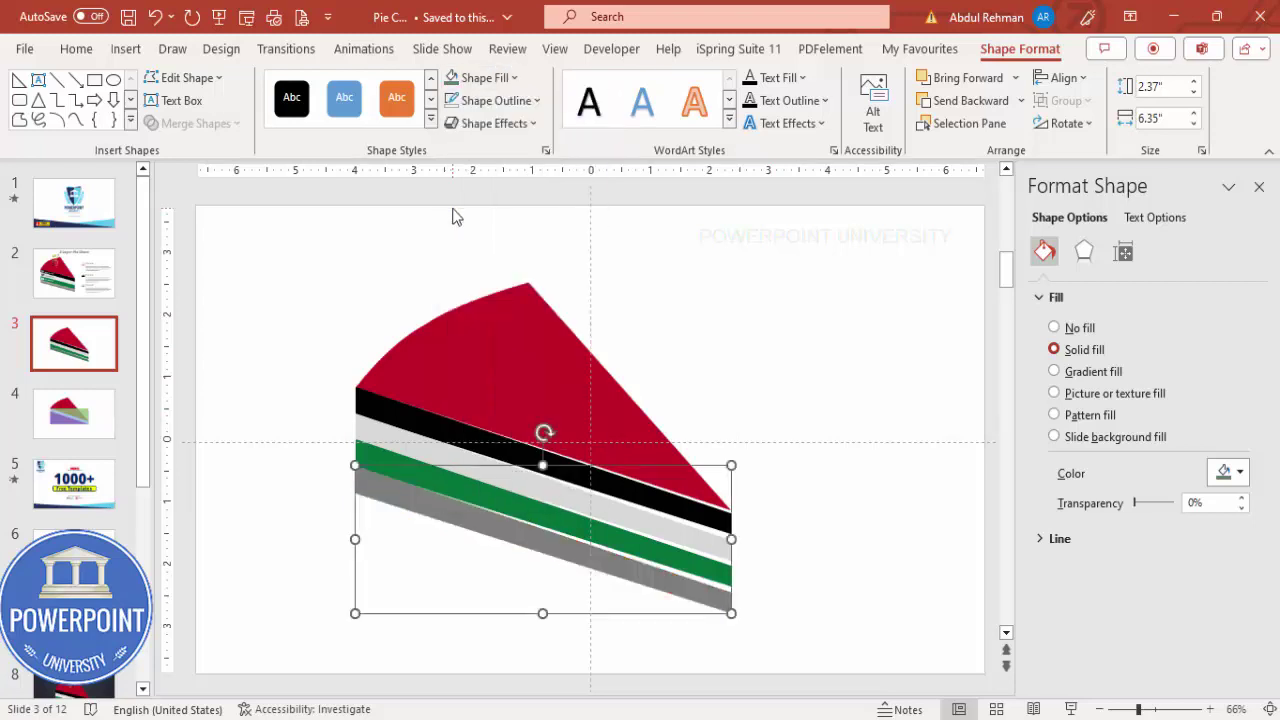
pyautogui.press('Up')
pyautogui.press('Up')
pyautogui.press('Up')
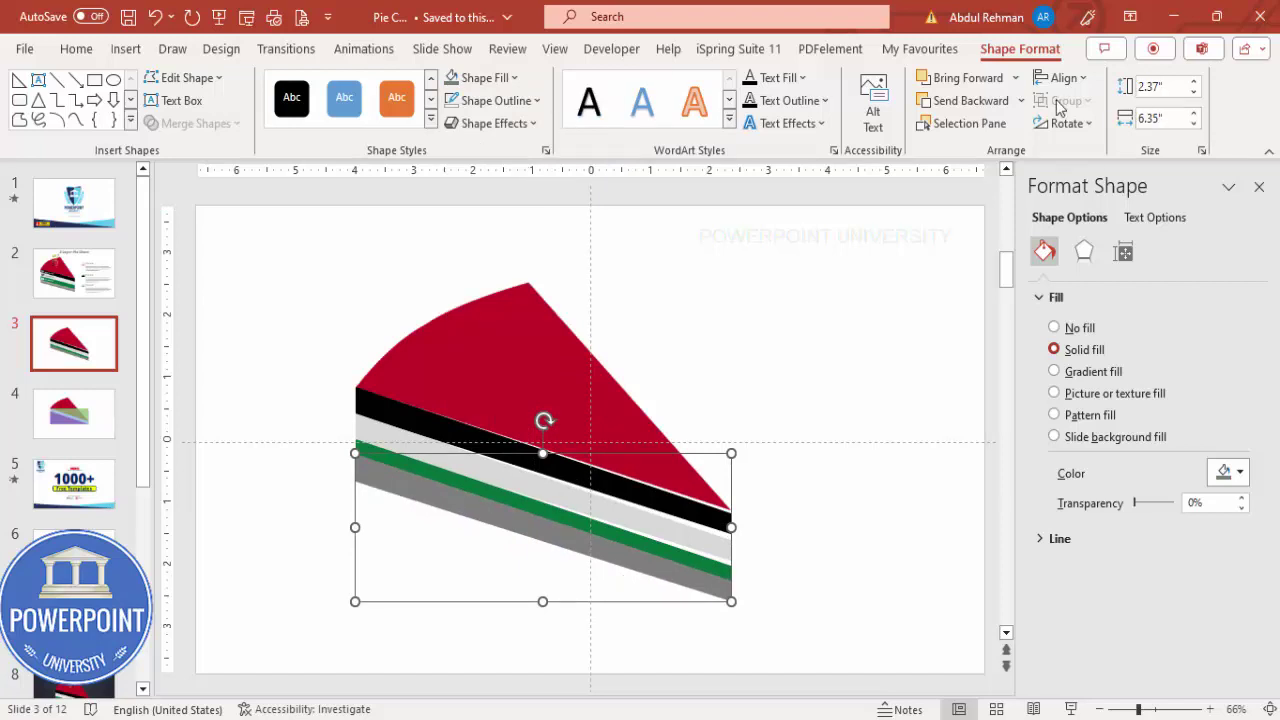
# - Send the grey strip to the back behind all layers
pyautogui.click(1021, 100)
pyautogui.click(994, 154)
pyautogui.click(805, 302)
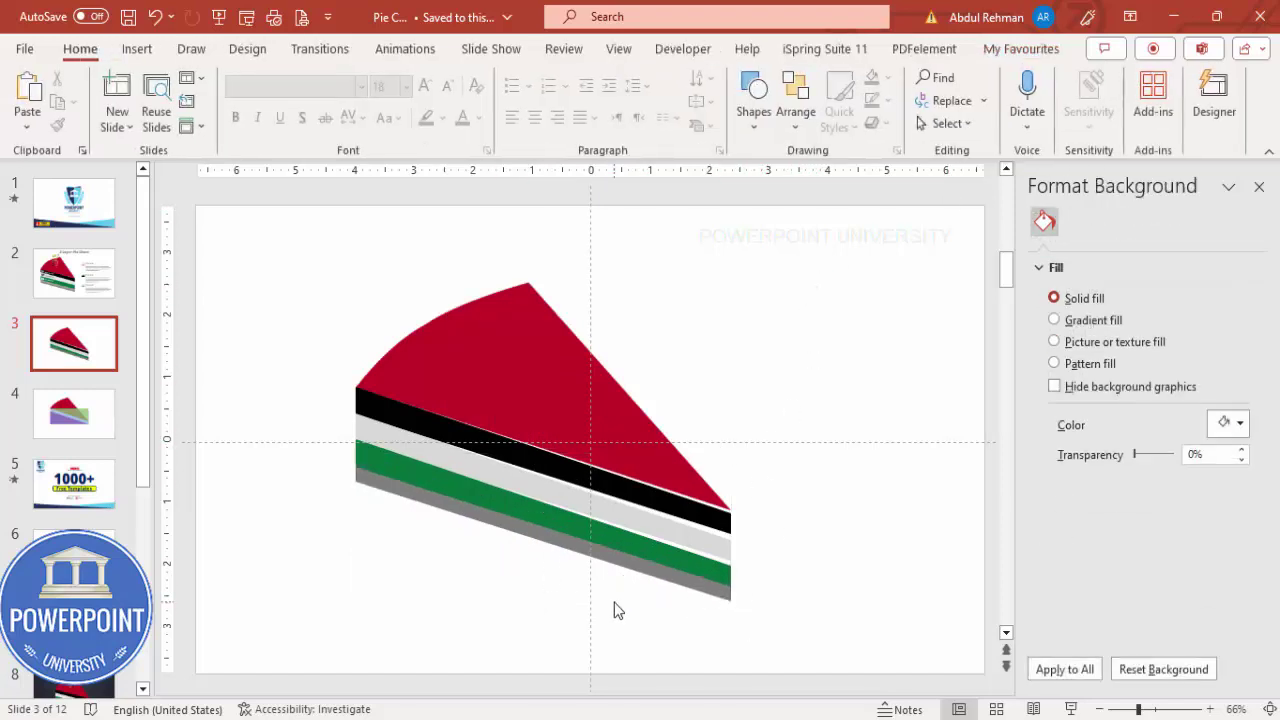
# - Group all the cake layer strips into one object
pyautogui.moveTo(280, 229); pyautogui.dragTo(902, 692)
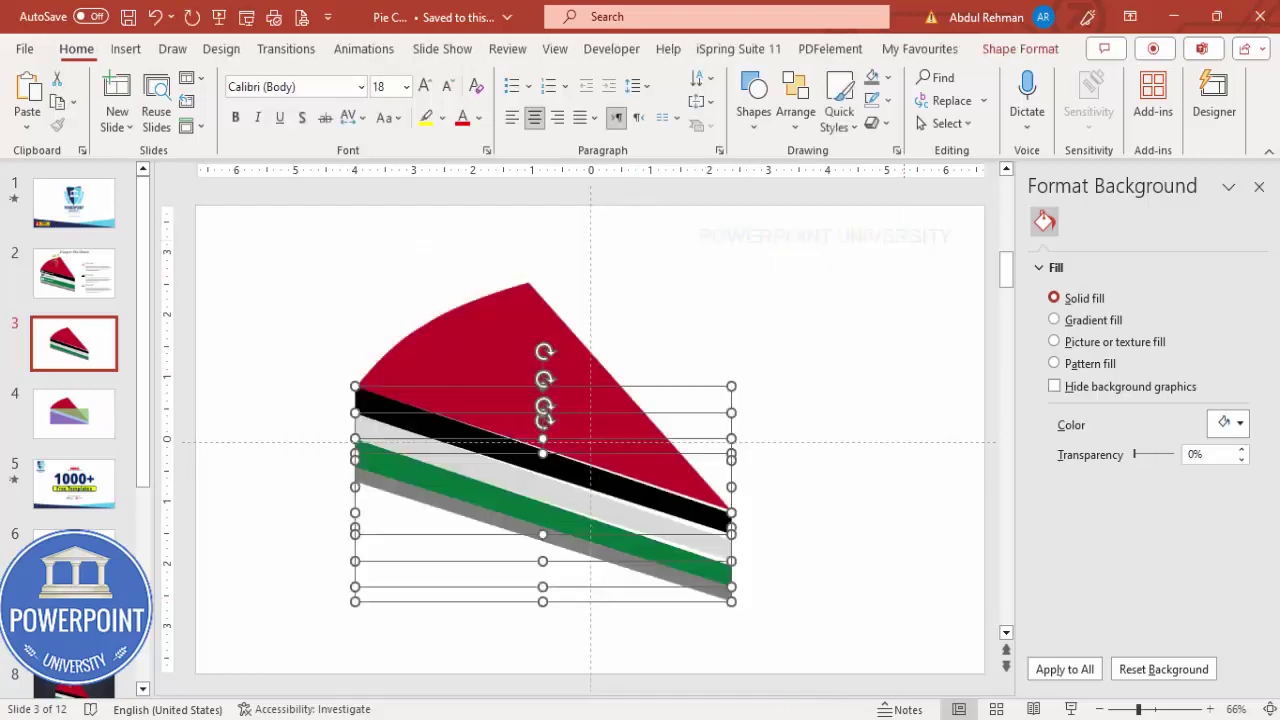
pyautogui.hotkey('ctrl', 'g')
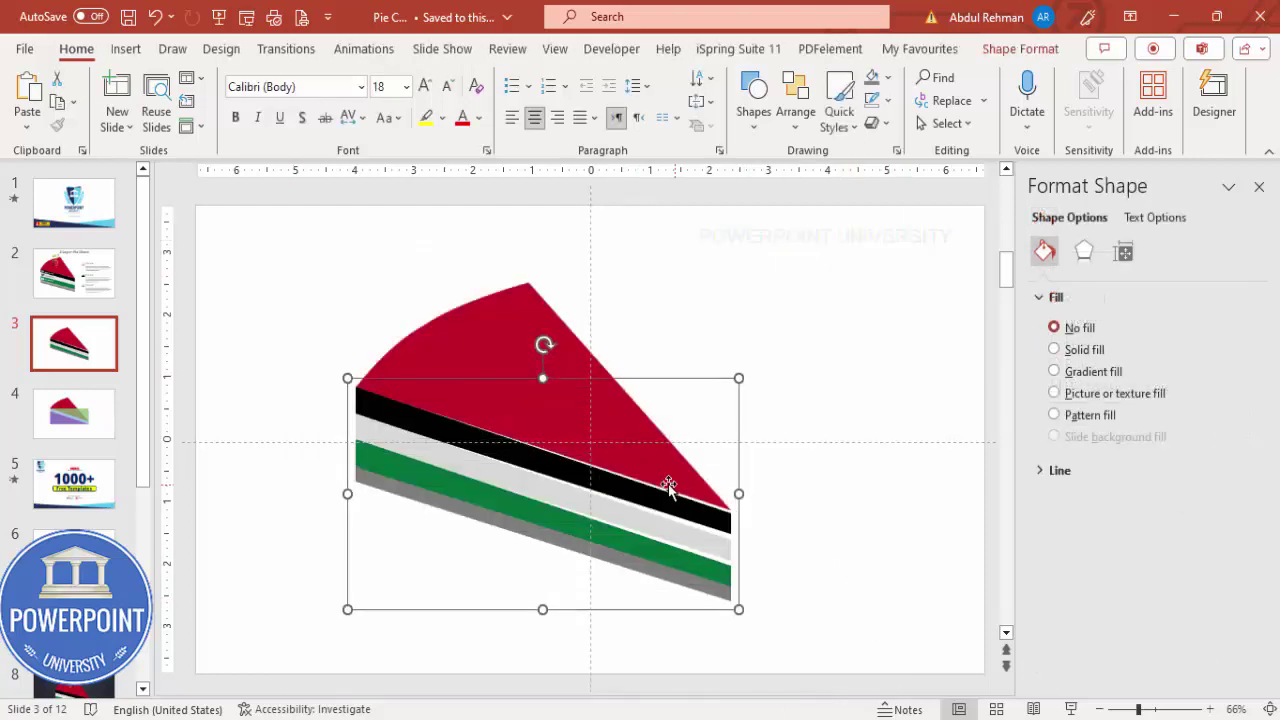
pyautogui.press('Escape')
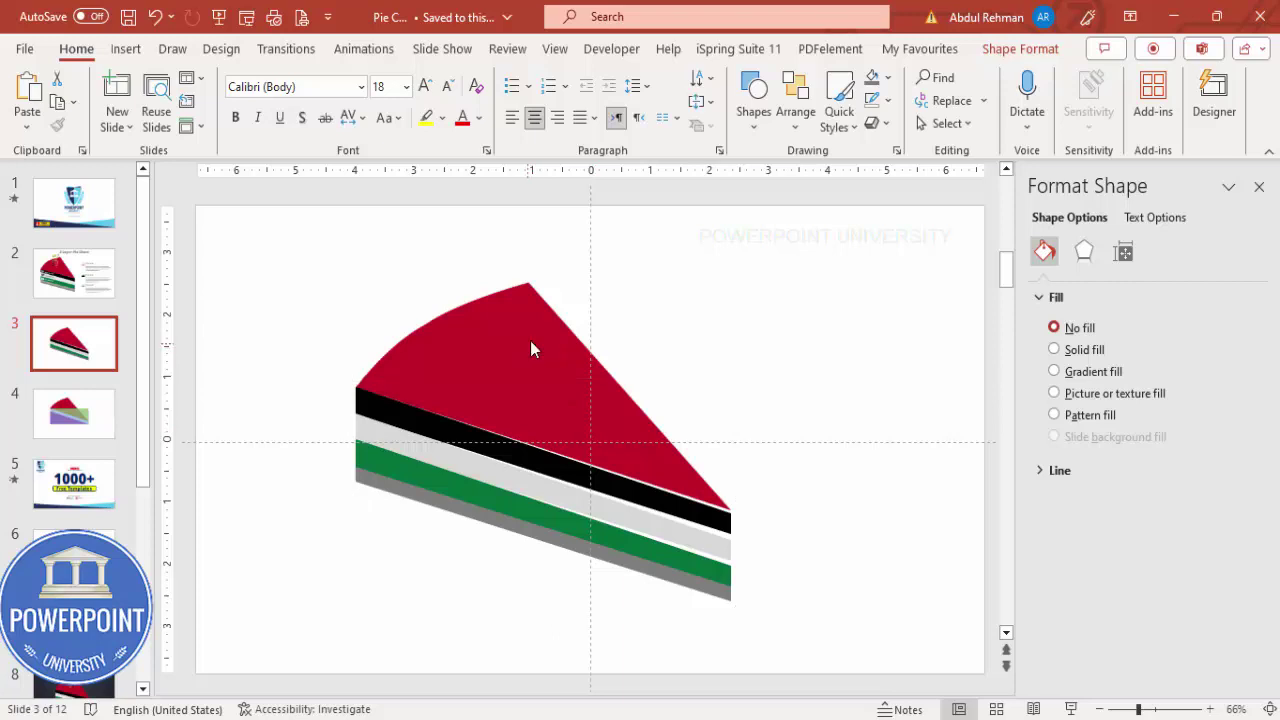
# - Position the red slice on the strips and group them into one cake slice
pyautogui.moveTo(543, 386); pyautogui.dragTo(520, 360)
pyautogui.keyDown('shift'); pyautogui.click(400, 449); pyautogui.keyUp('shift')
pyautogui.hotkey('ctrl', 'g')
pyautogui.click(768, 366)
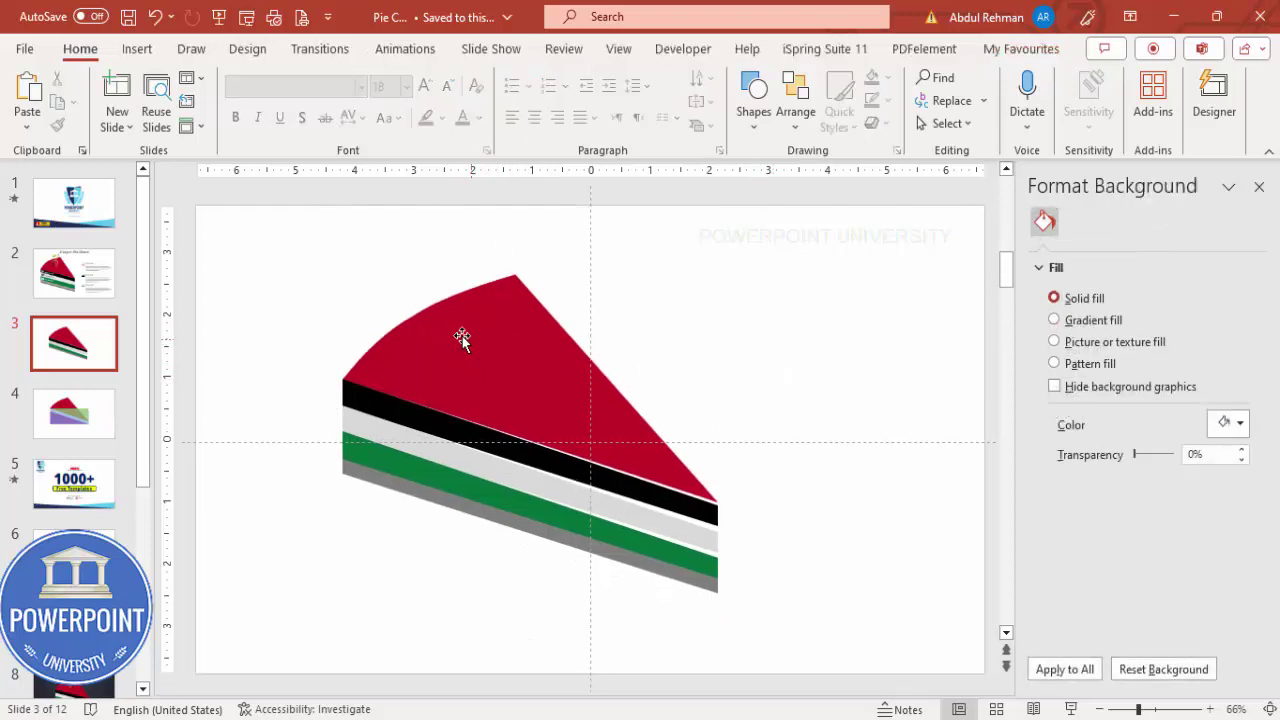
pyautogui.click(137, 49)
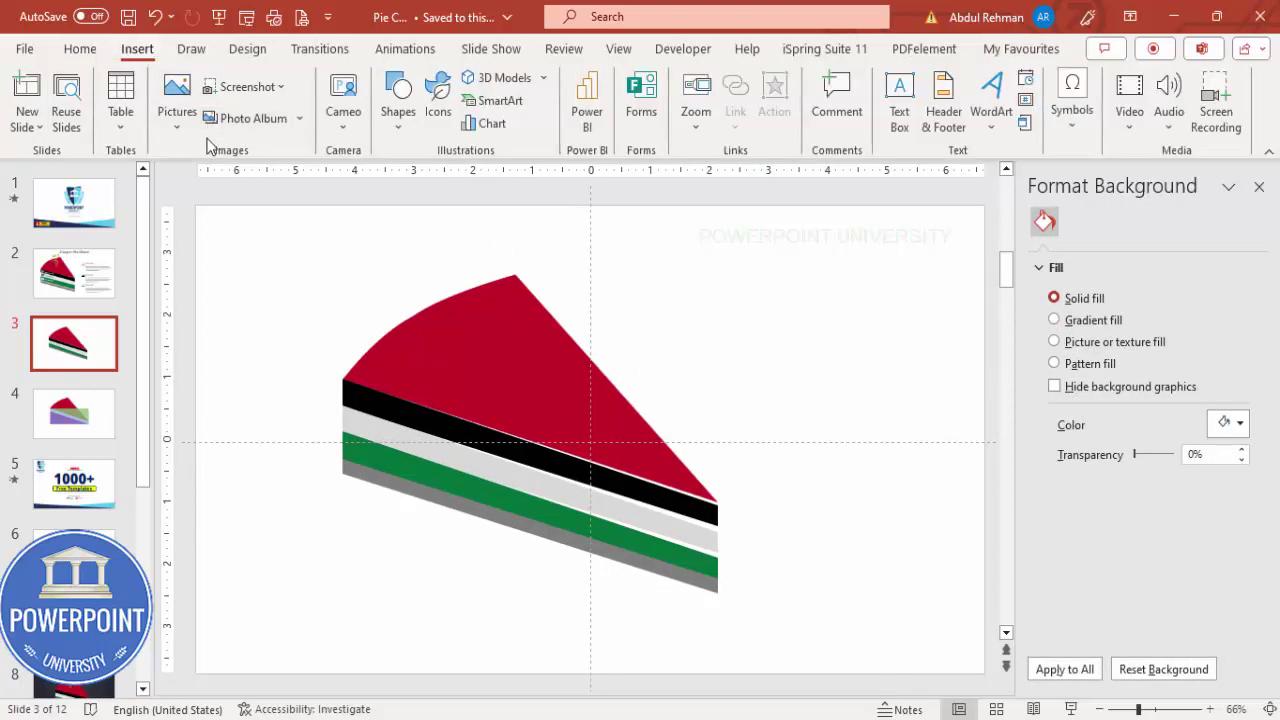
pyautogui.click(170, 120)
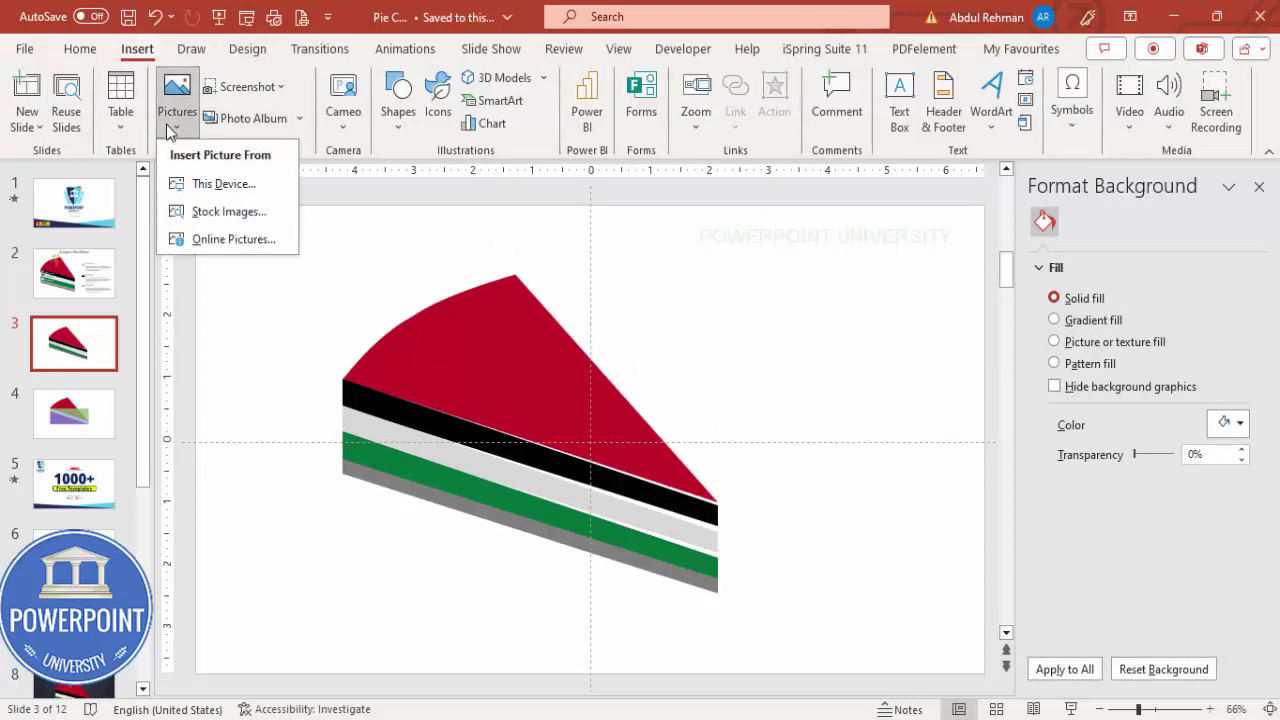
pyautogui.click(234, 240)
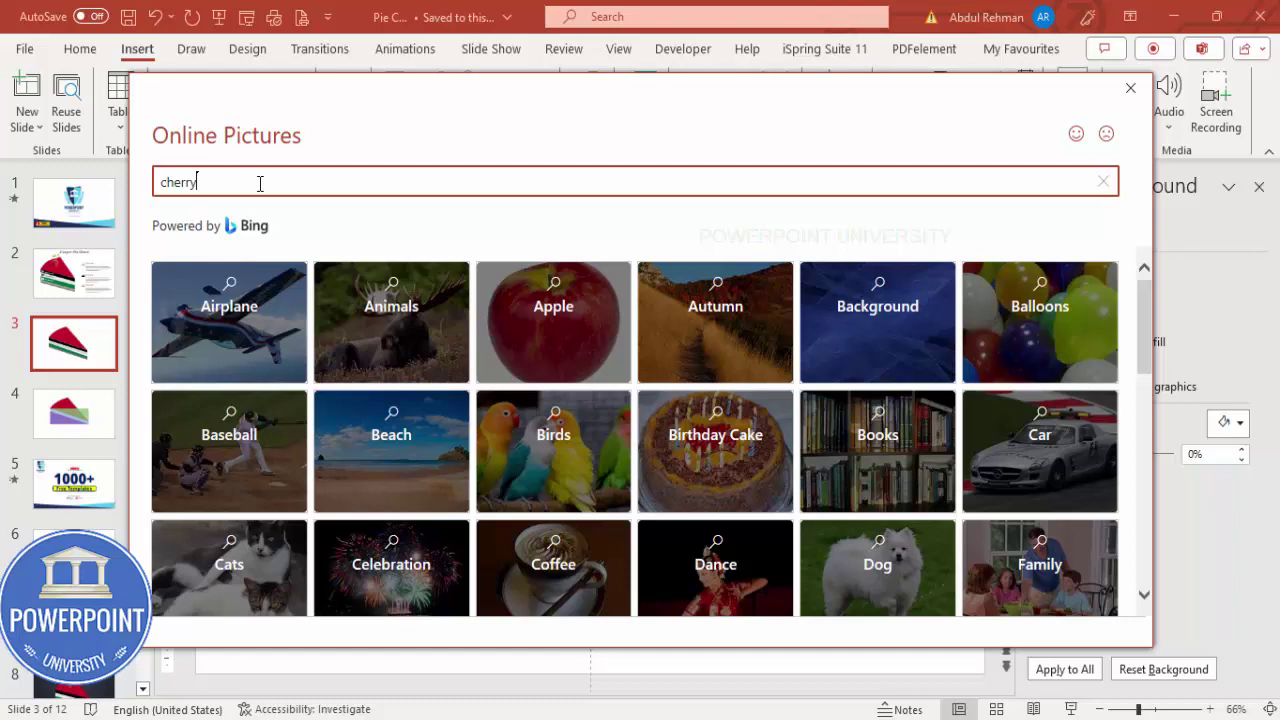
pyautogui.press('Return')
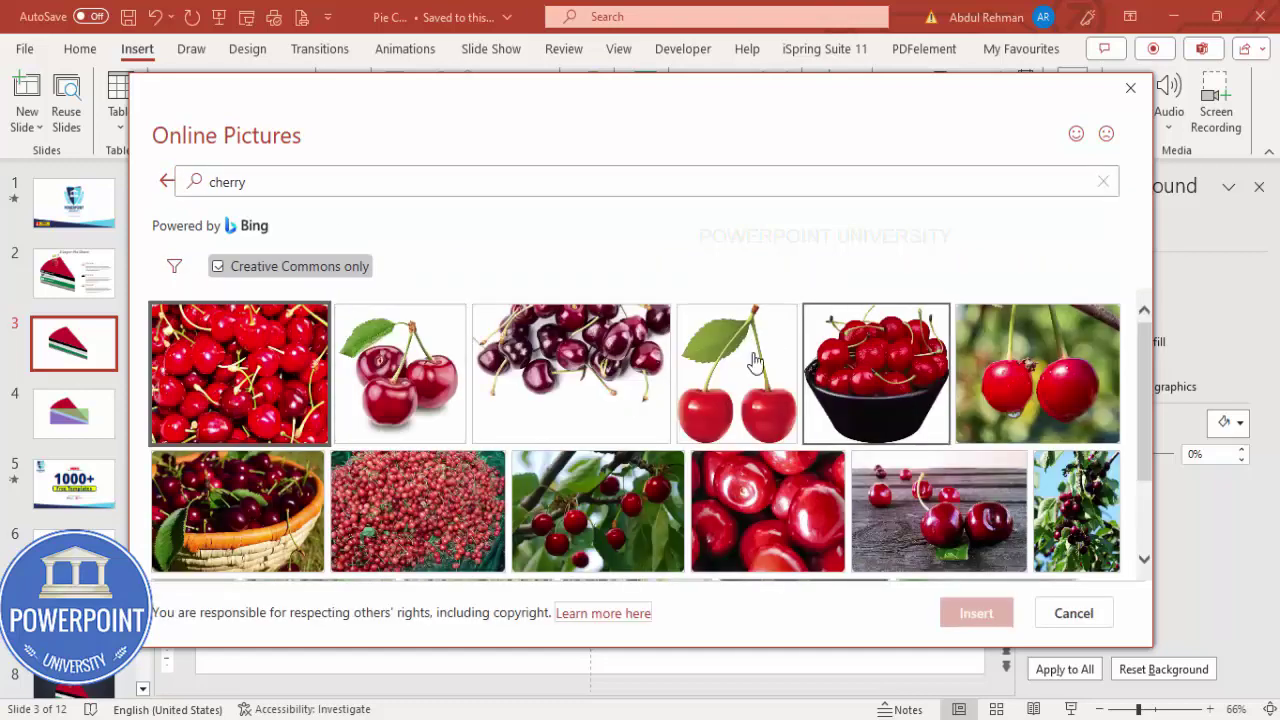
pyautogui.scroll(-5, 760, 437)
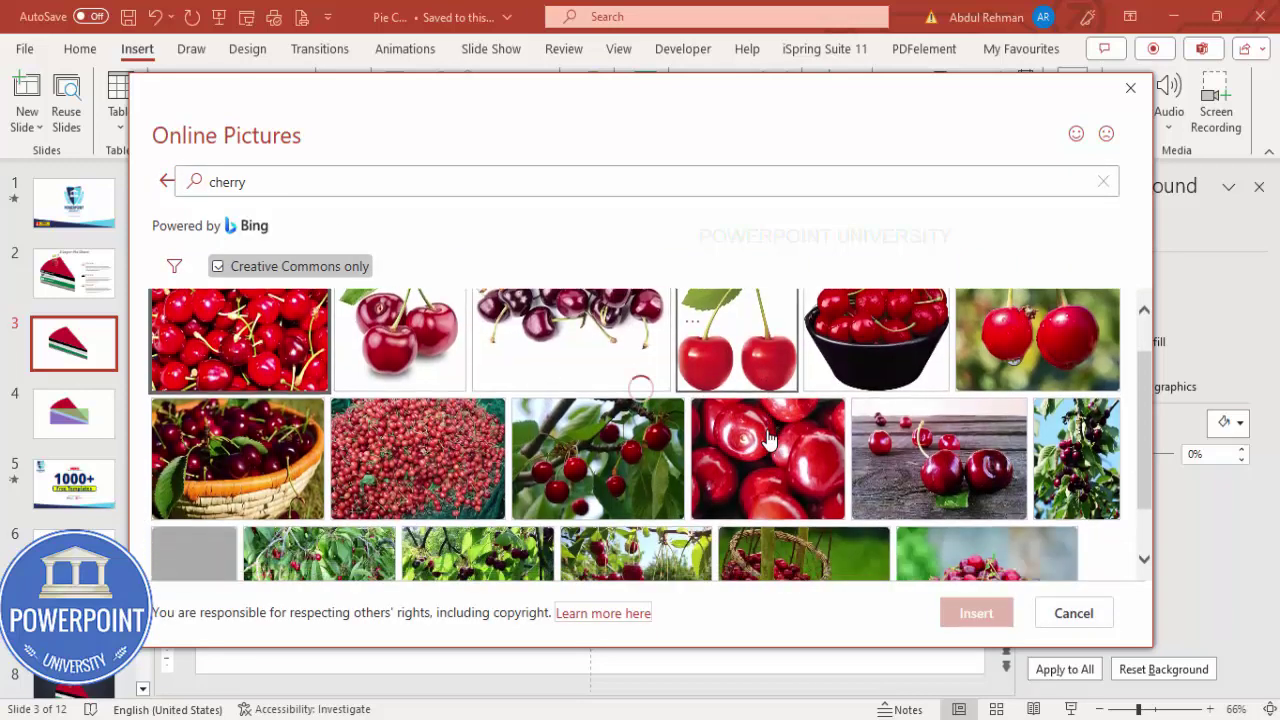
pyautogui.scroll(-6, 768, 437)
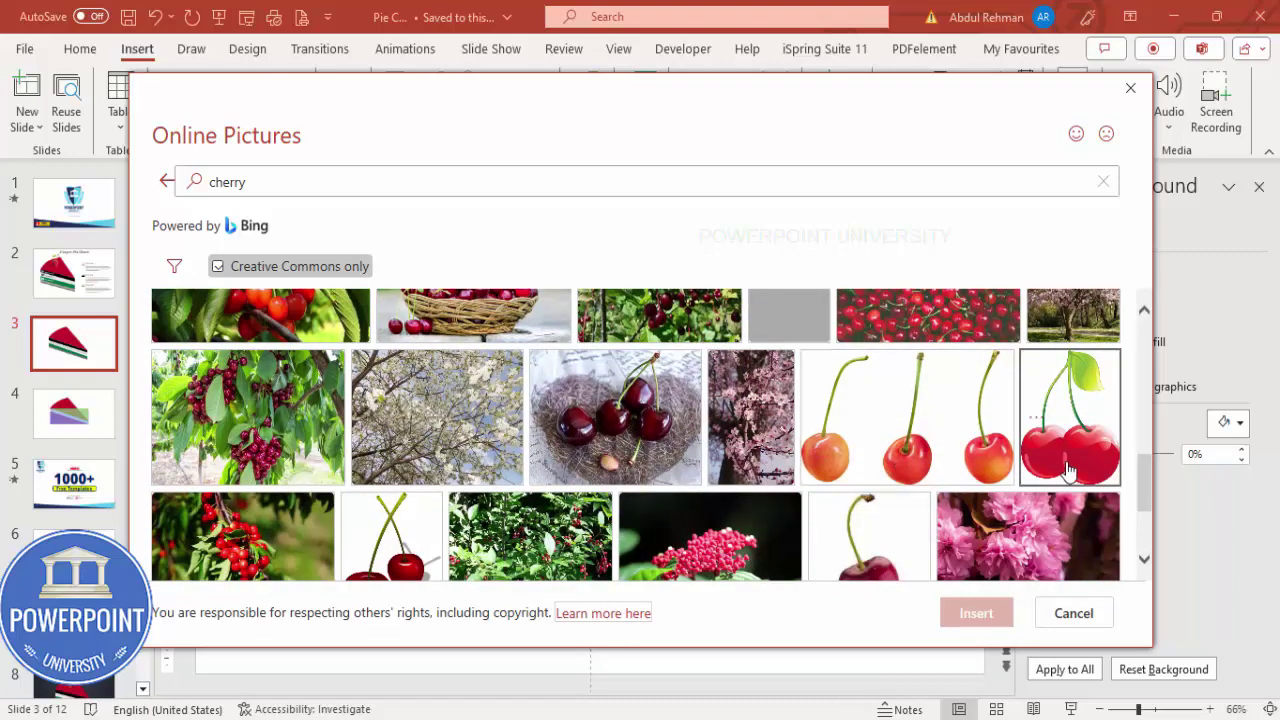
pyautogui.click(1075, 465)
pyautogui.click(973, 612)
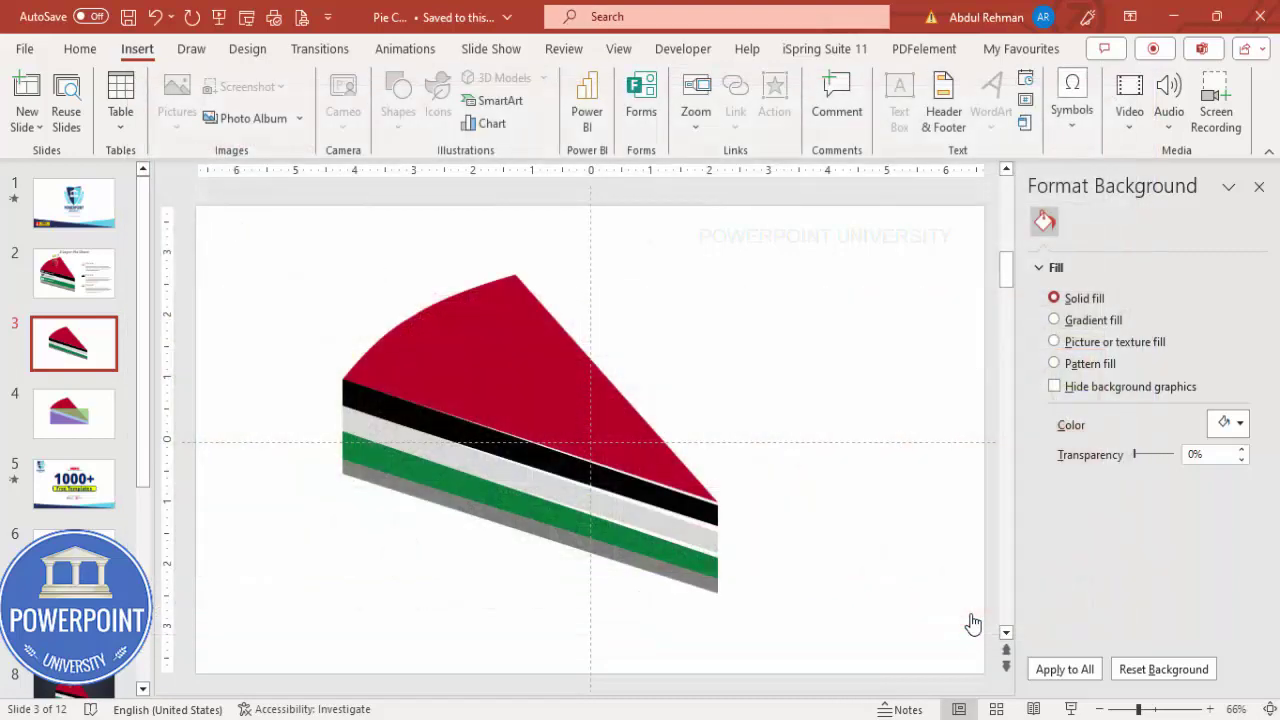
pyautogui.click(661, 428)
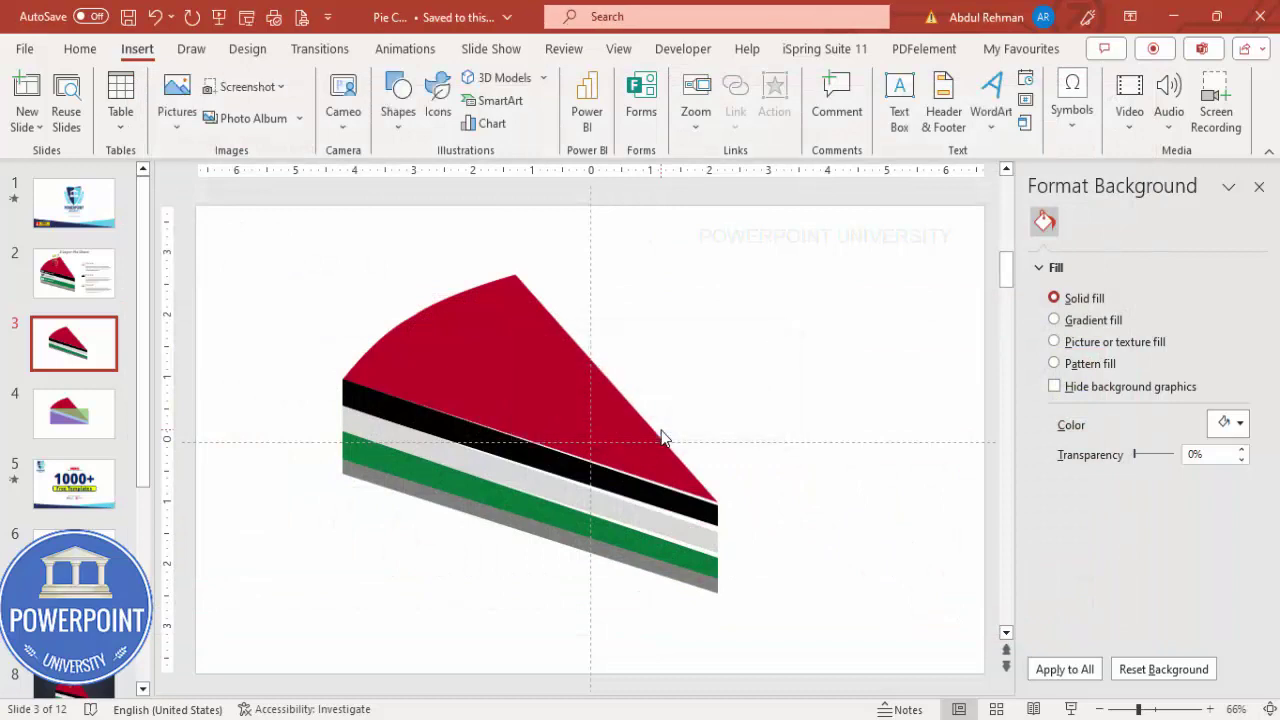
pyautogui.click(172, 133)
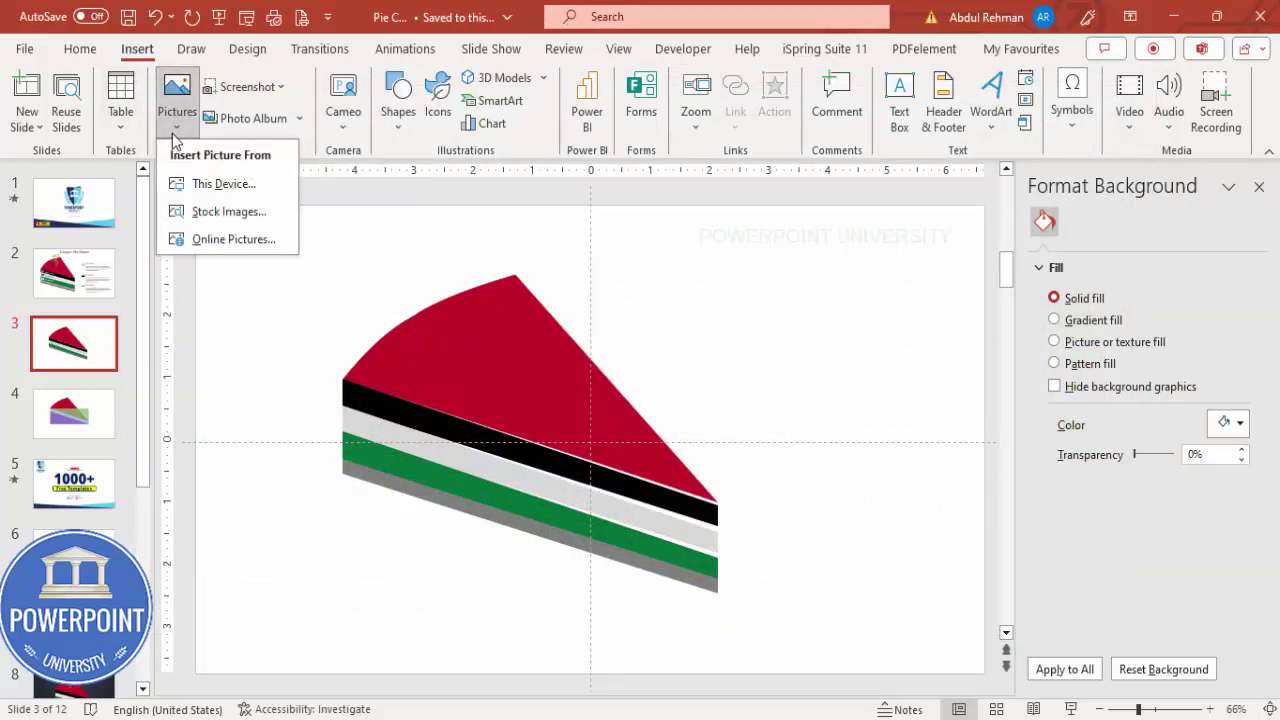
pyautogui.click(234, 240)
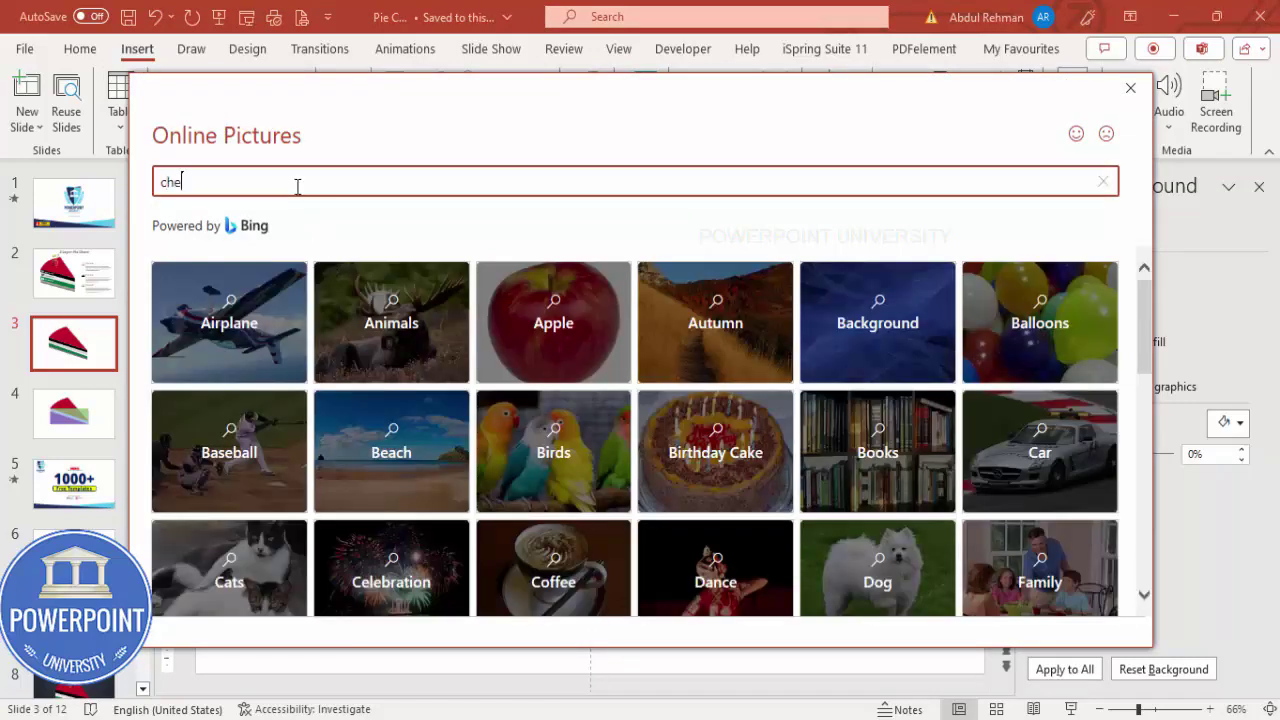
pyautogui.write('cherry')
pyautogui.press('Return')
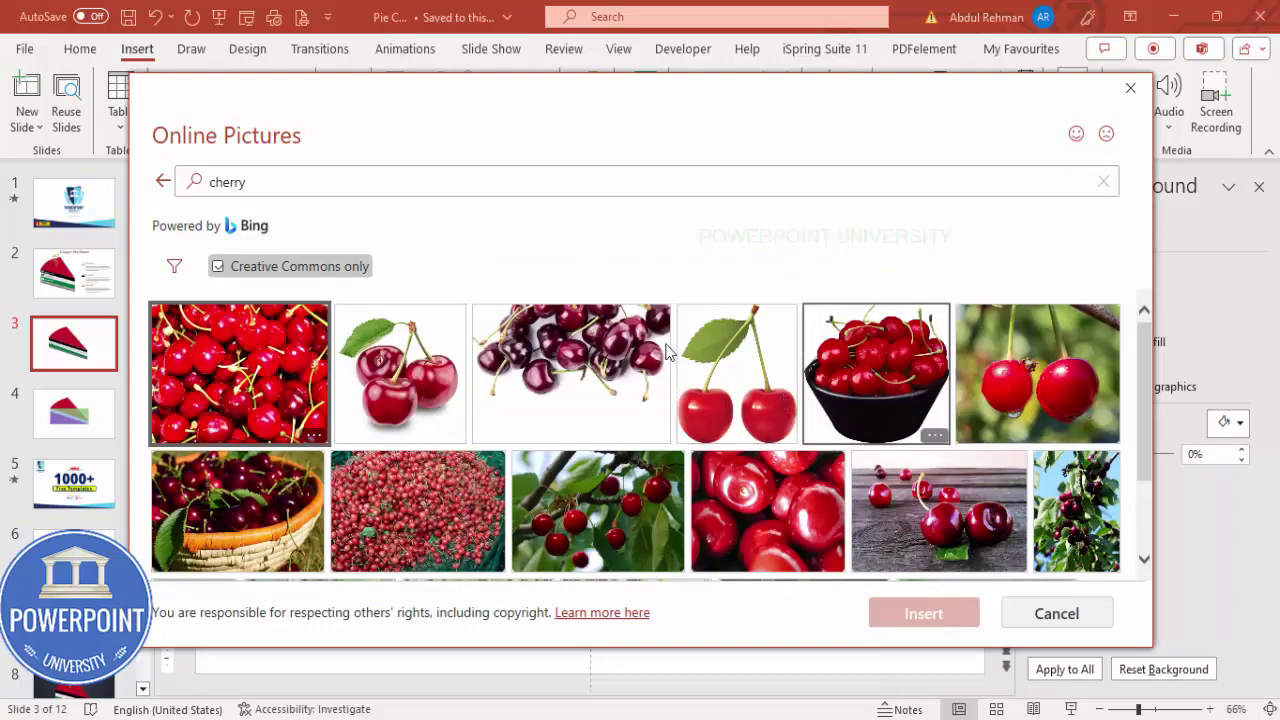
pyautogui.click(749, 363)
pyautogui.click(930, 616)
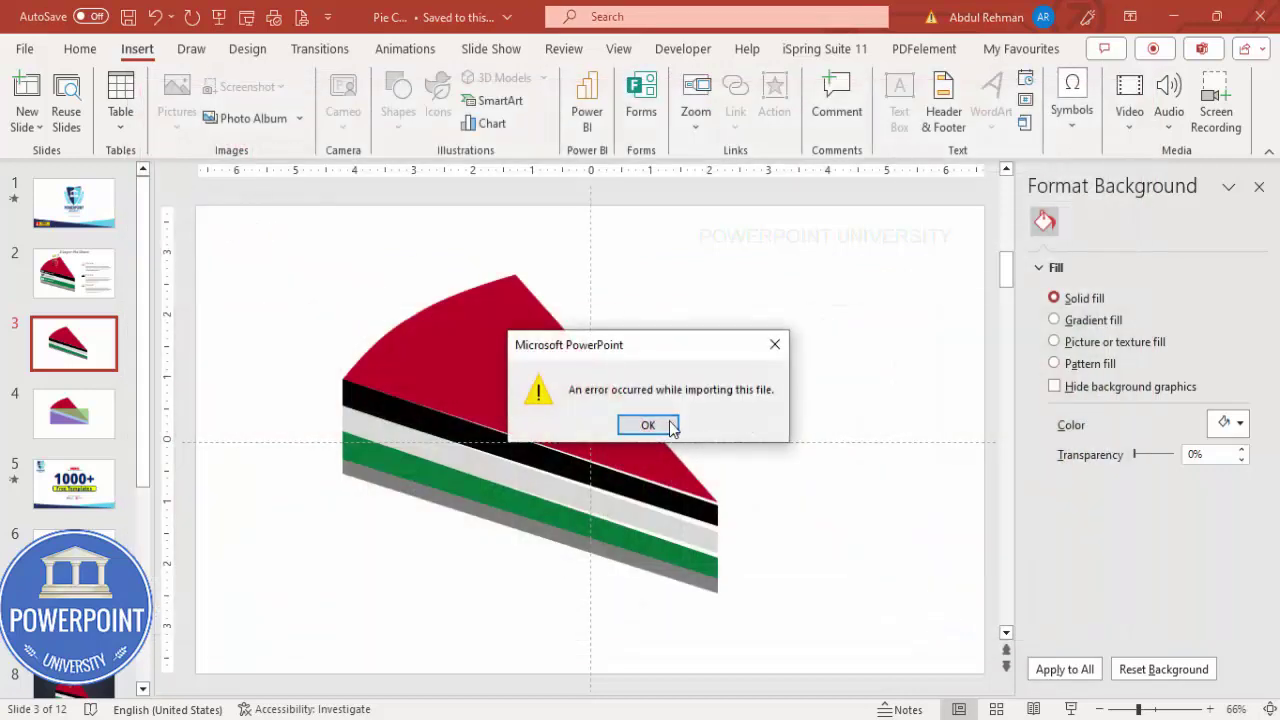
pyautogui.click(649, 423)
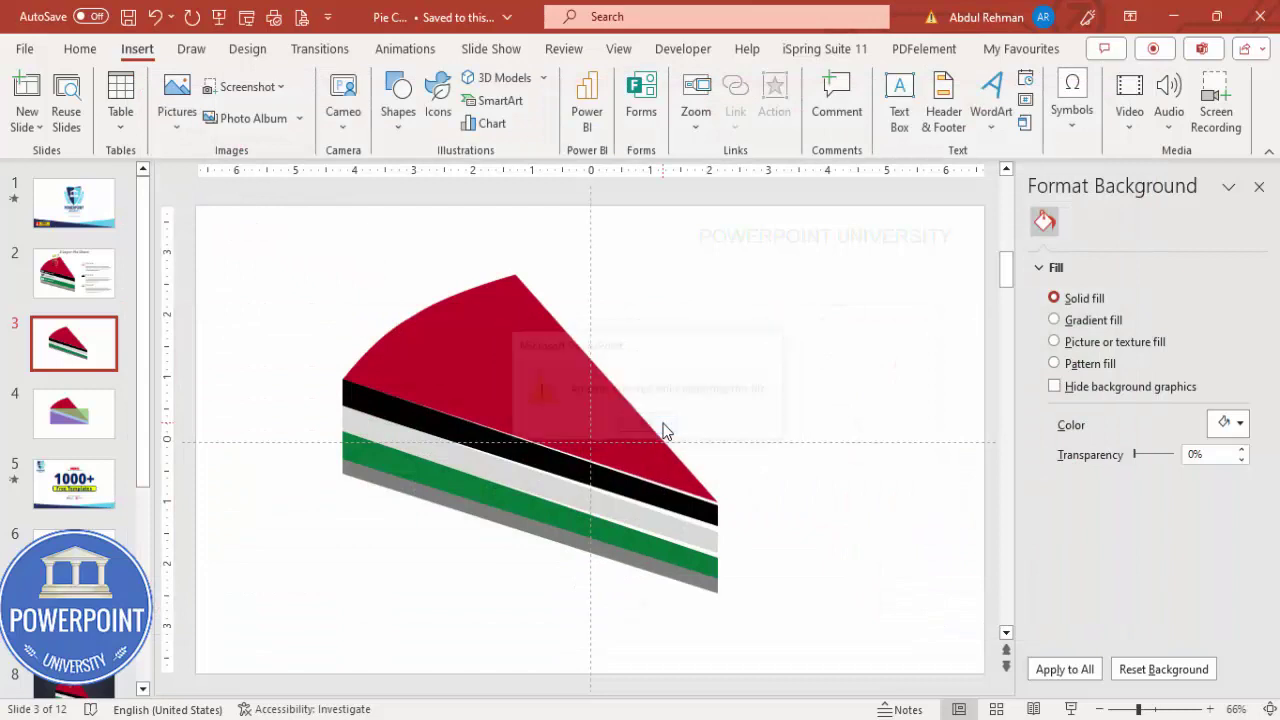
# - Copy the cherry picture from slide 2 and place it atop the red slice on slide 3
pyautogui.click(86, 278)
pyautogui.click(388, 352)
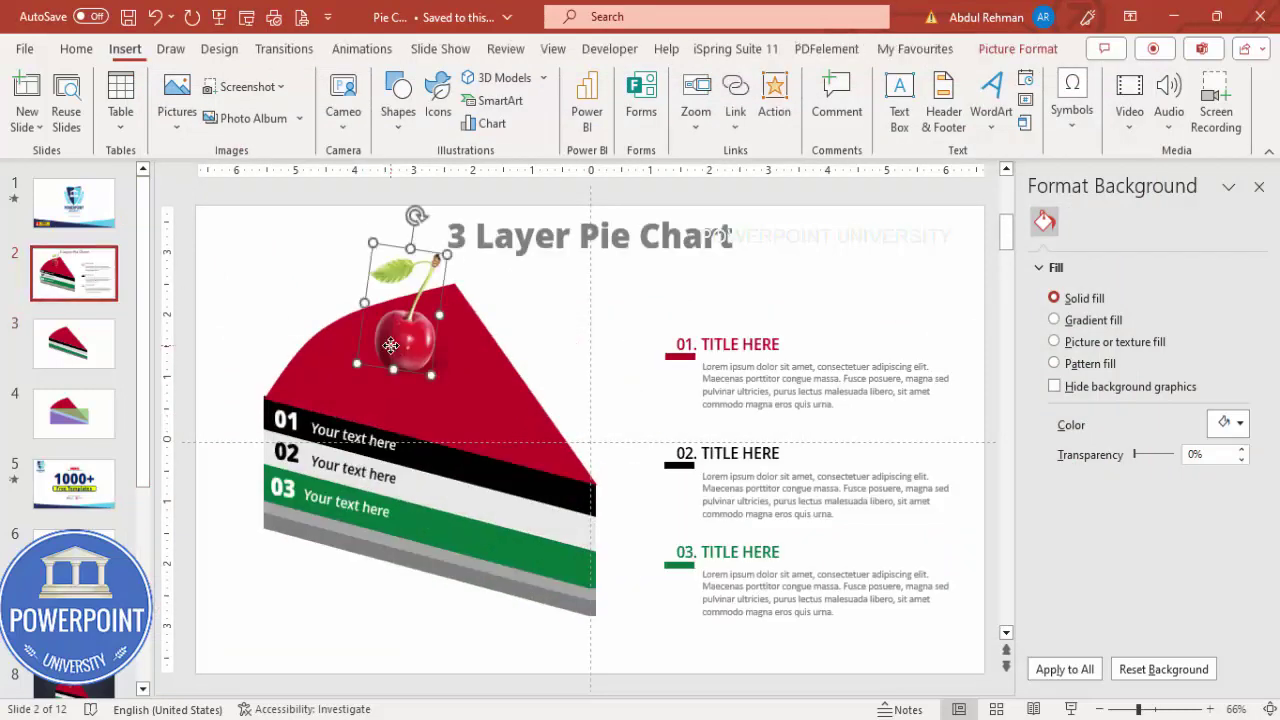
pyautogui.click(83, 352)
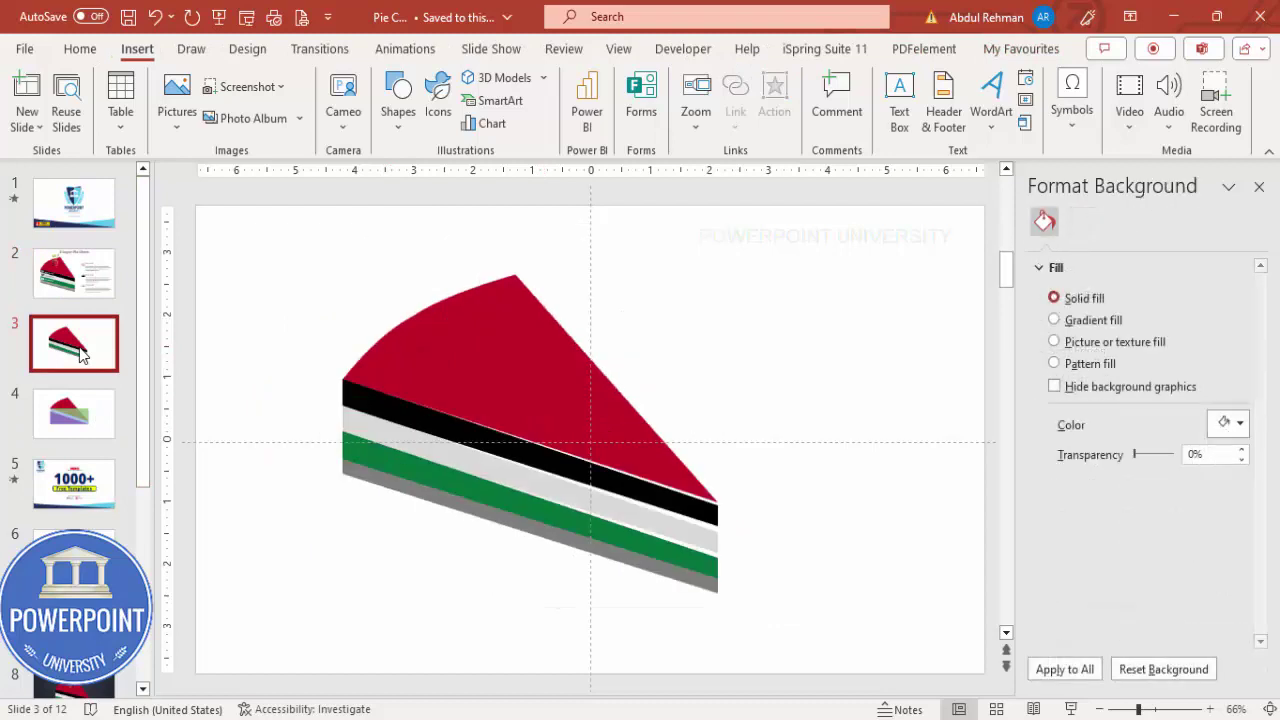
pyautogui.hotkey('ctrl', 'v')
pyautogui.moveTo(390, 338); pyautogui.dragTo(468, 324)
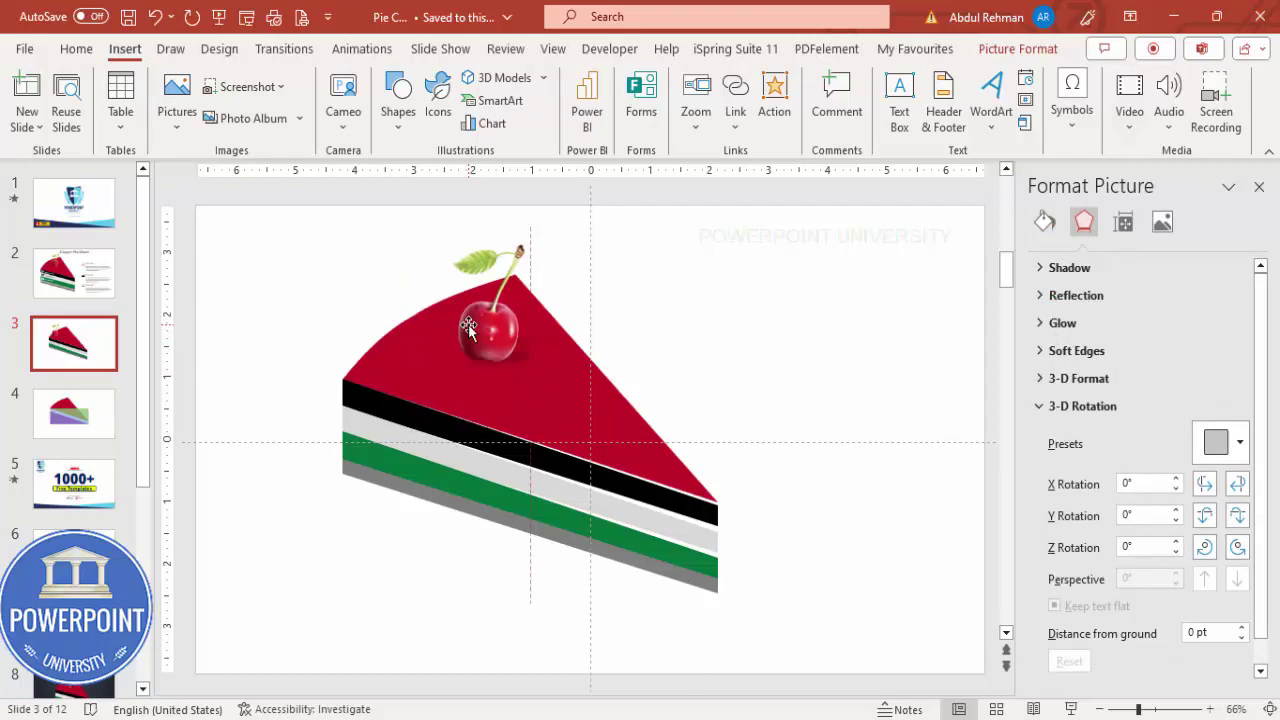
pyautogui.click(721, 334)
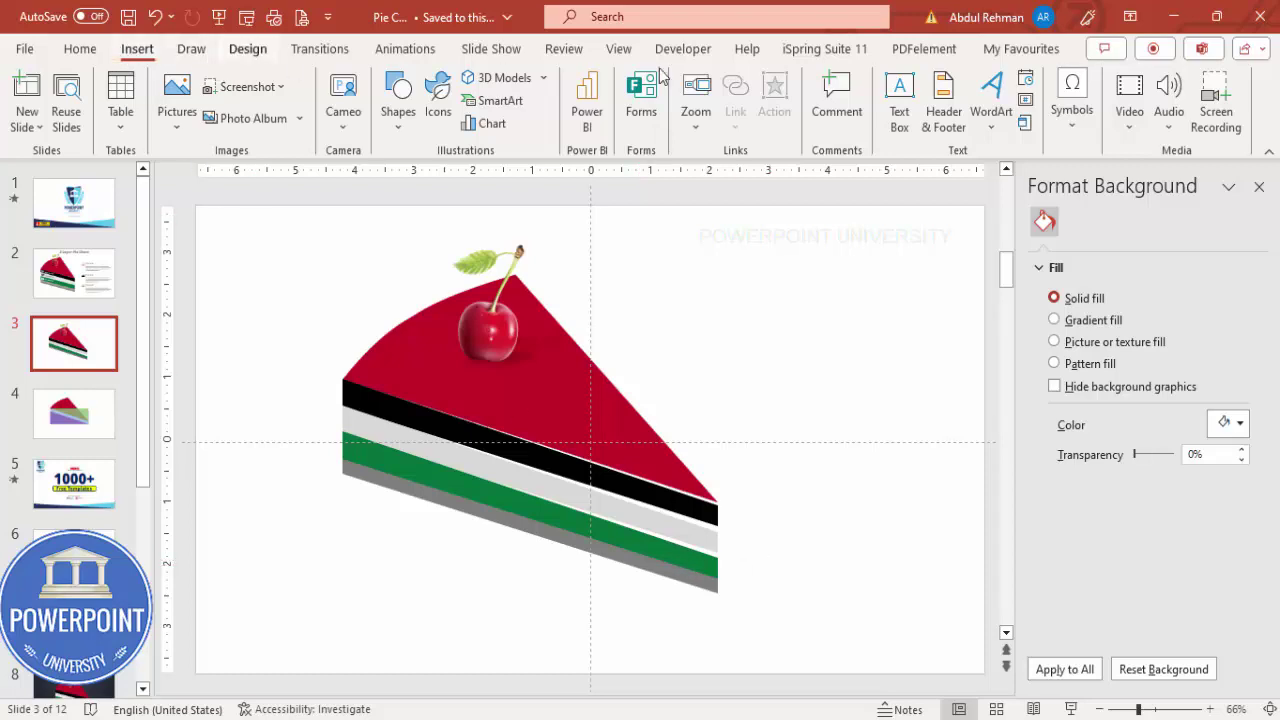
pyautogui.click(899, 100)
# - Draw a text box reading 'Add your text here' and widen it to one line
pyautogui.moveTo(698, 267); pyautogui.dragTo(818, 300)
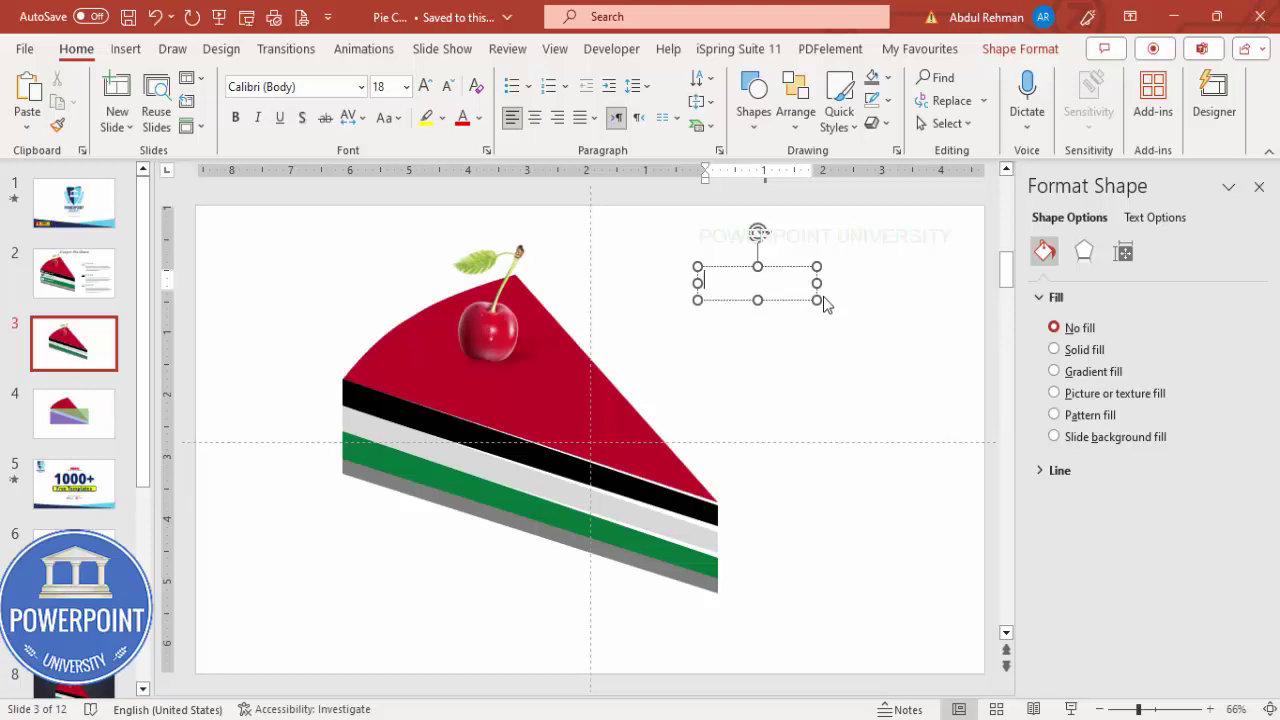
pyautogui.write('Add your text here')
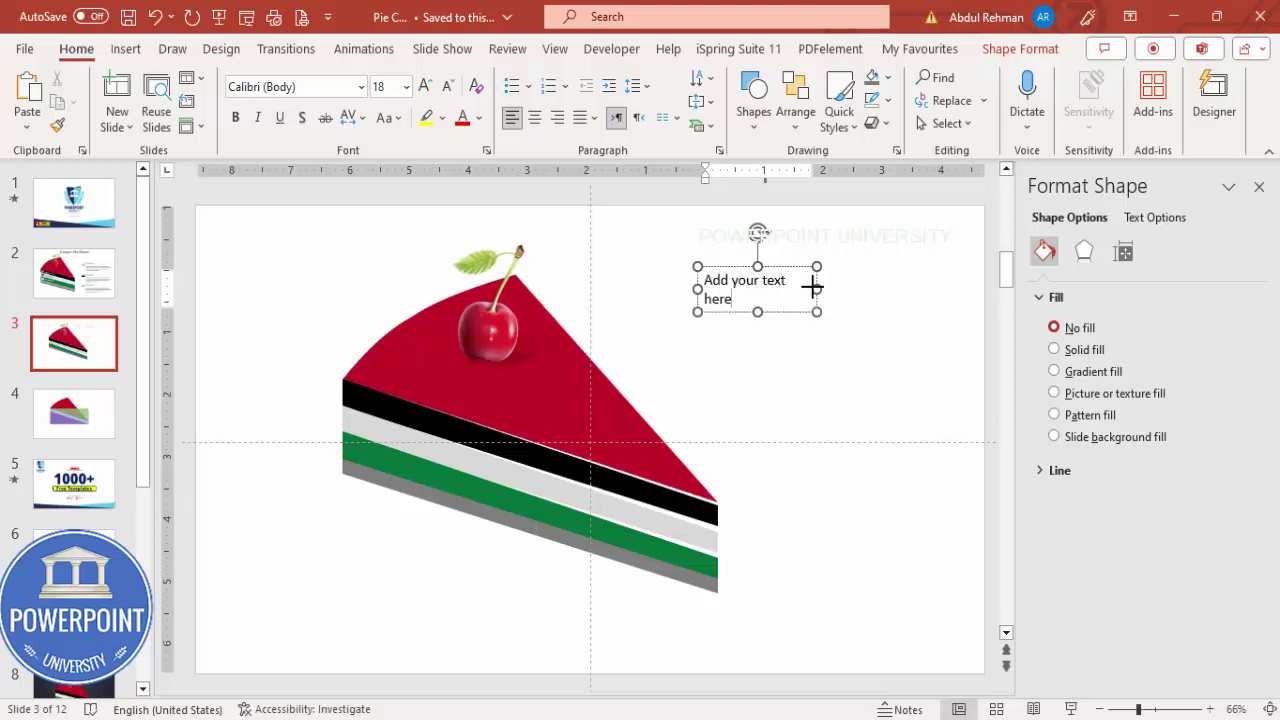
pyautogui.moveTo(812, 288); pyautogui.dragTo(853, 289)
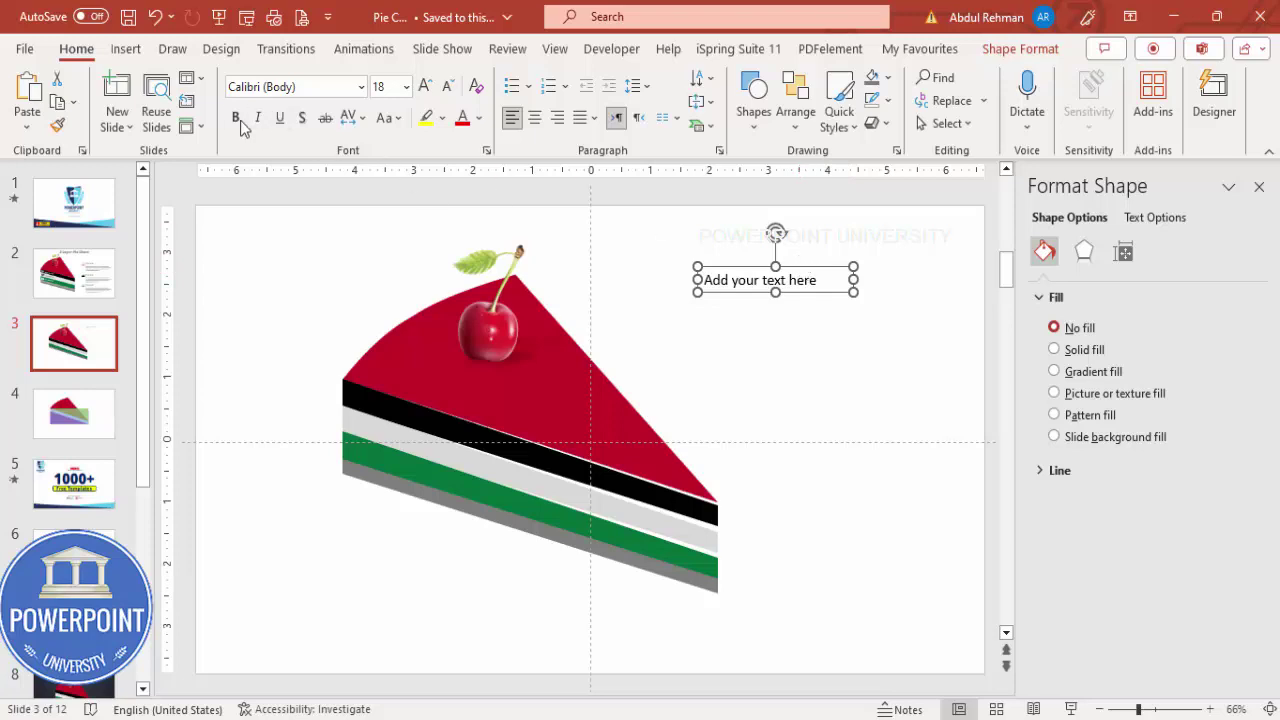
# - Make the label white Open Sans Semibold and move it onto the black layer
pyautogui.click(320, 90)
pyautogui.write('Open Sans')
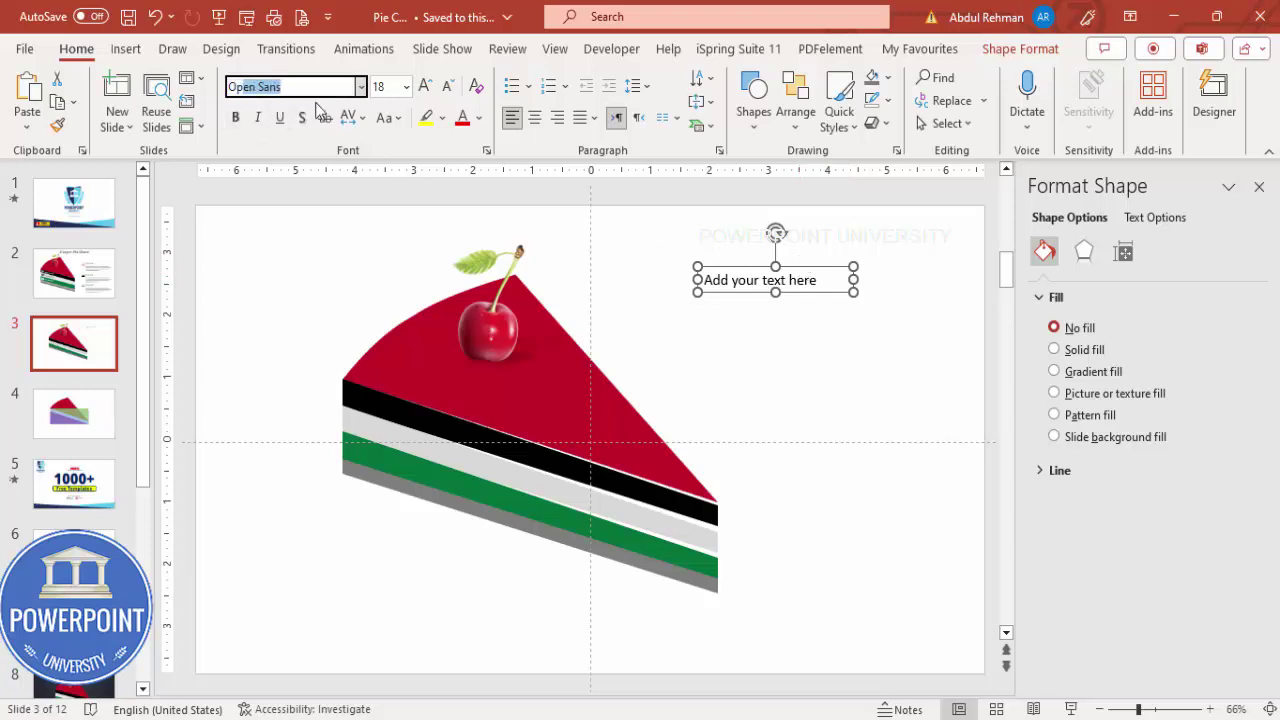
pyautogui.write(' Semibold')
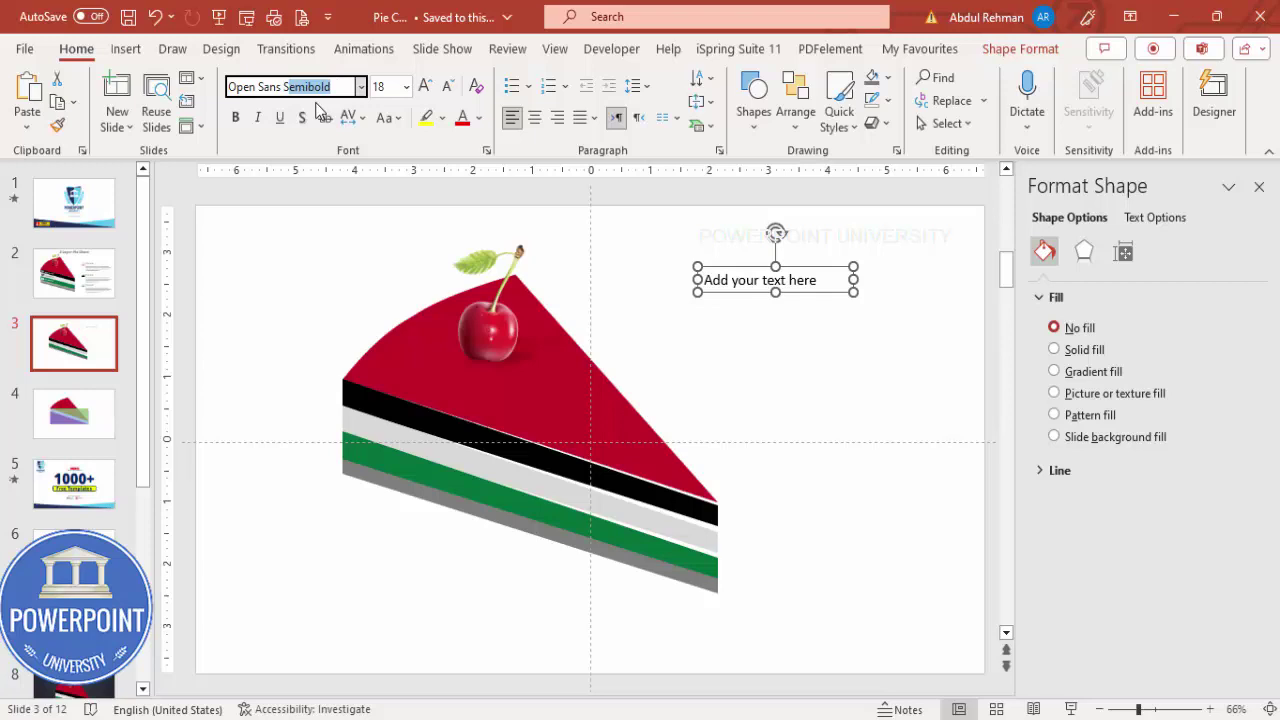
pyautogui.press('Return')
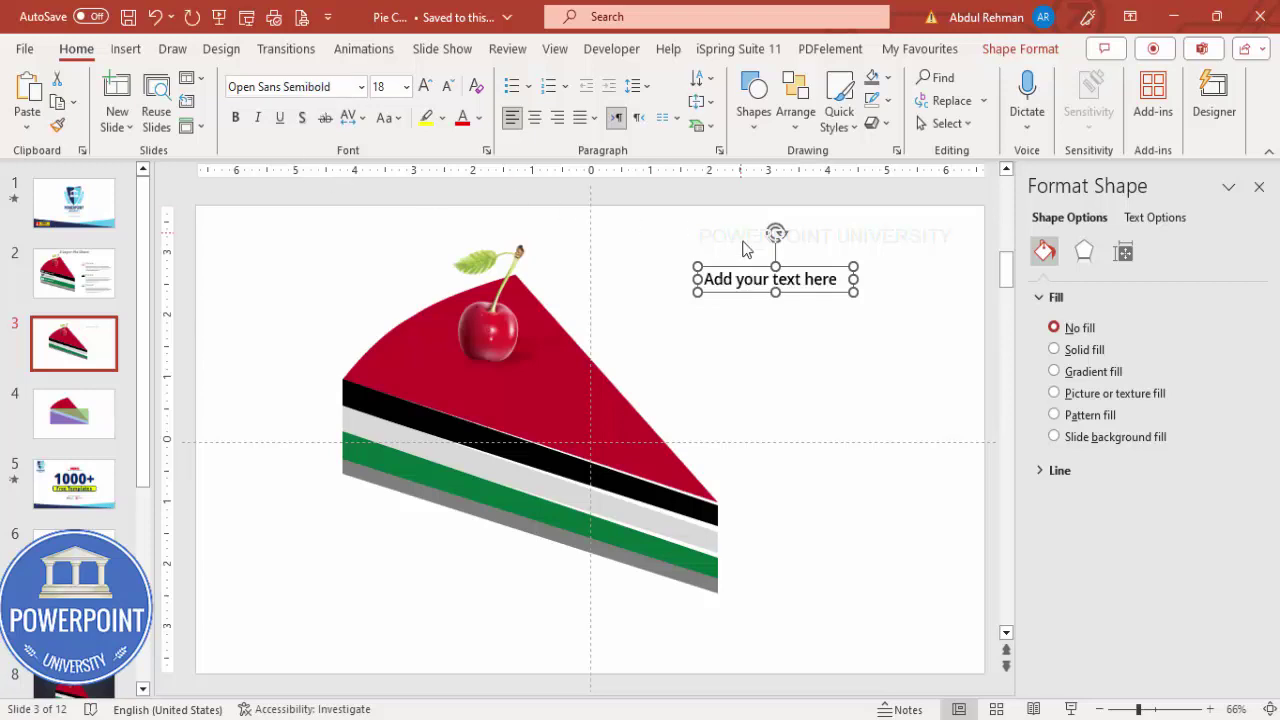
pyautogui.moveTo(740, 266); pyautogui.dragTo(377, 391)
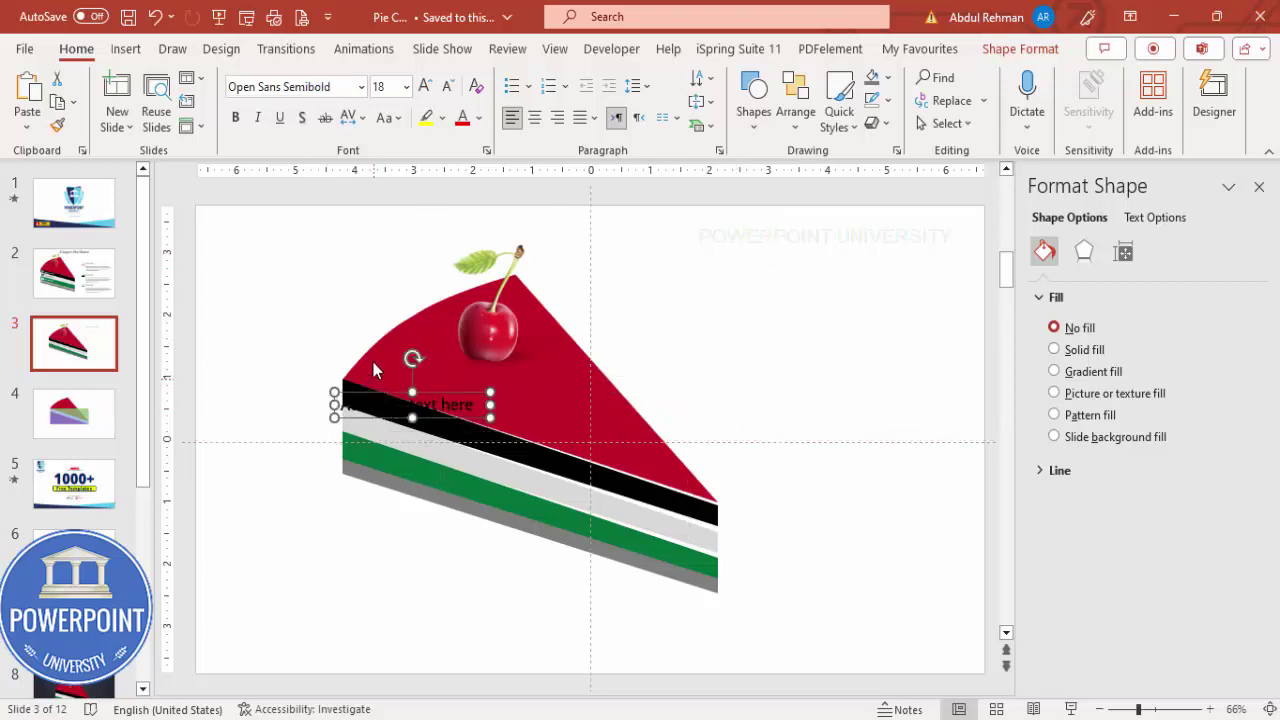
pyautogui.click(479, 118)
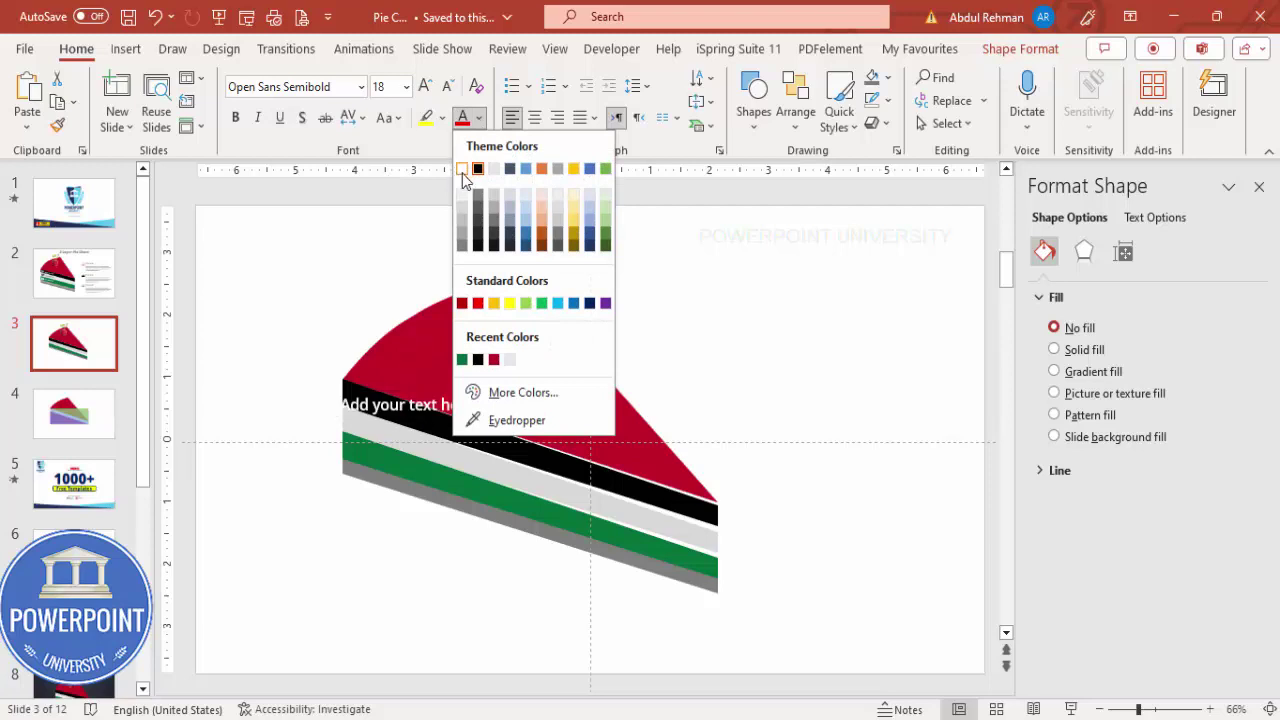
pyautogui.click(464, 170)
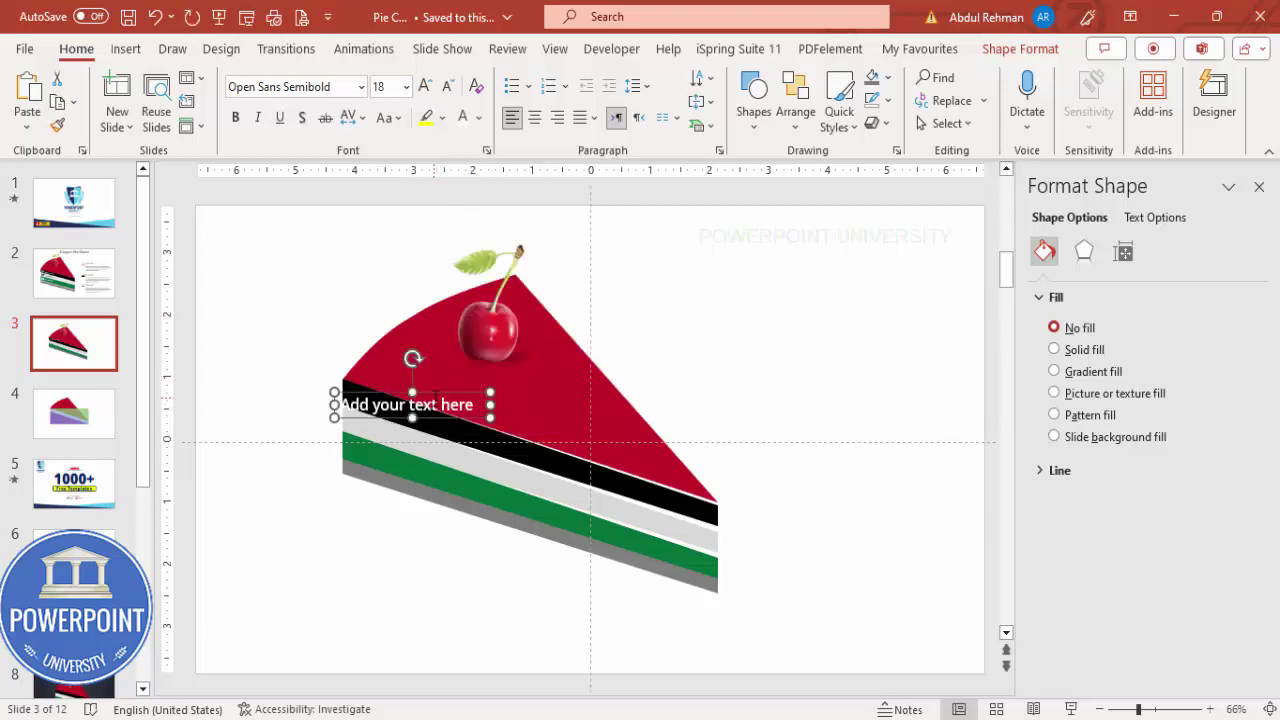
pyautogui.moveTo(427, 393)
pyautogui.mouseDown()
pyautogui.moveTo(450, 397)
pyautogui.moveTo(442, 388)
pyautogui.mouseUp()
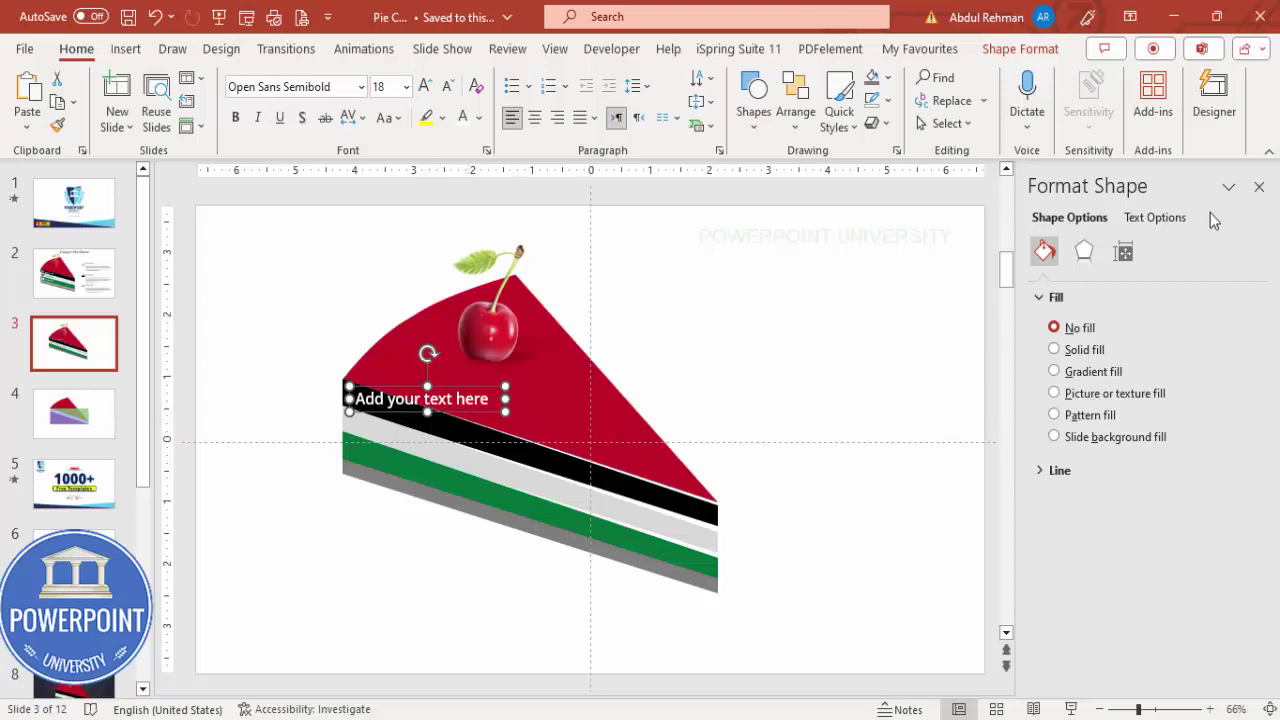
# - Give the label a parallel 3-D rotation preset and move it onto the black layer
pyautogui.click(1148, 225)
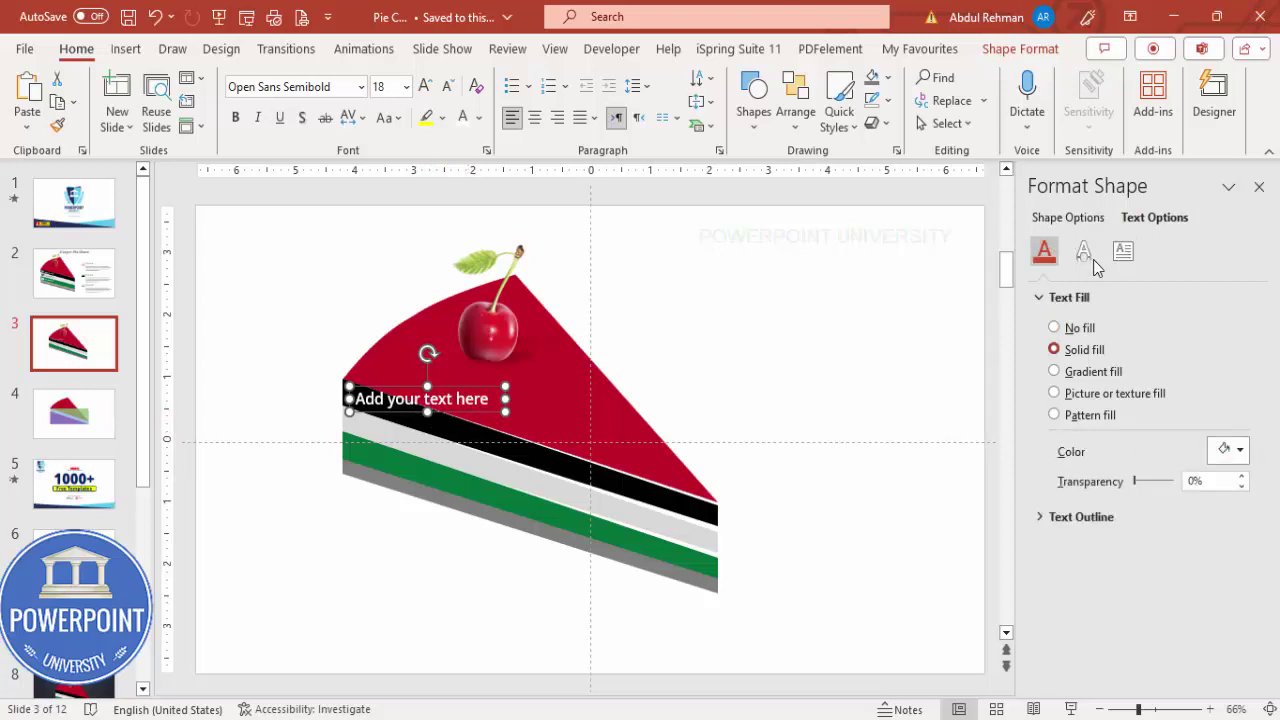
pyautogui.click(1092, 254)
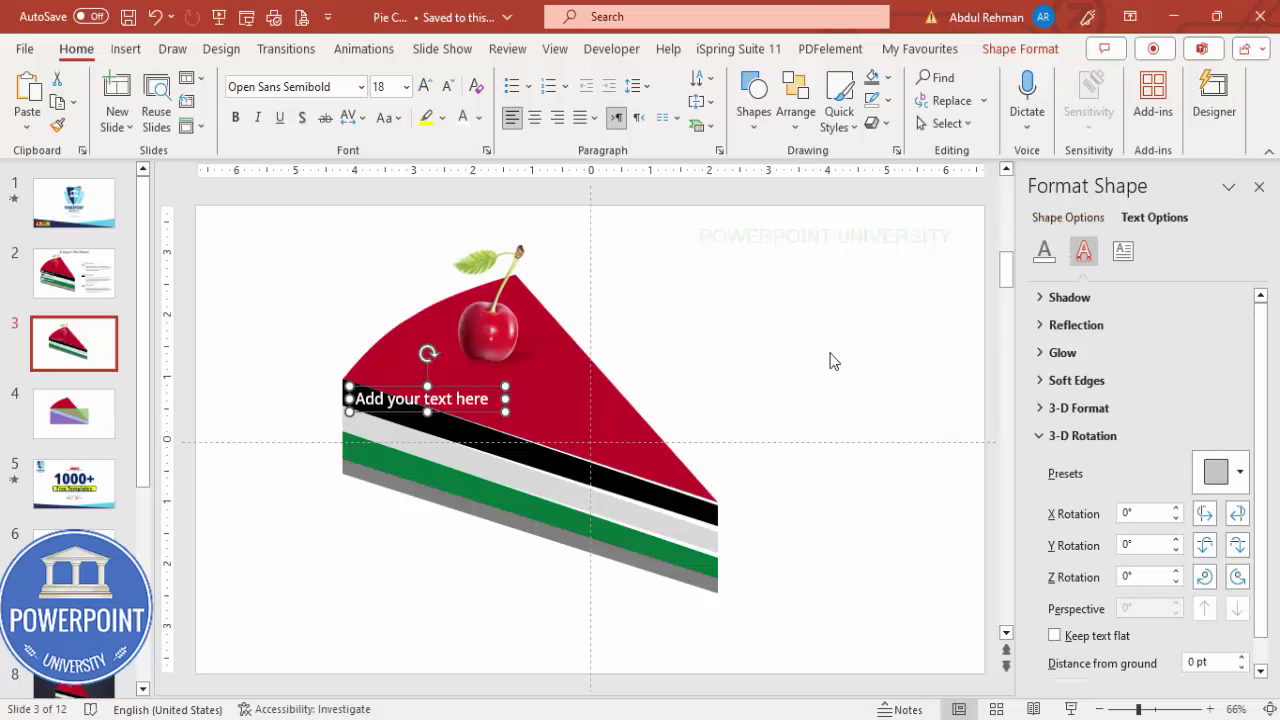
pyautogui.click(1228, 480)
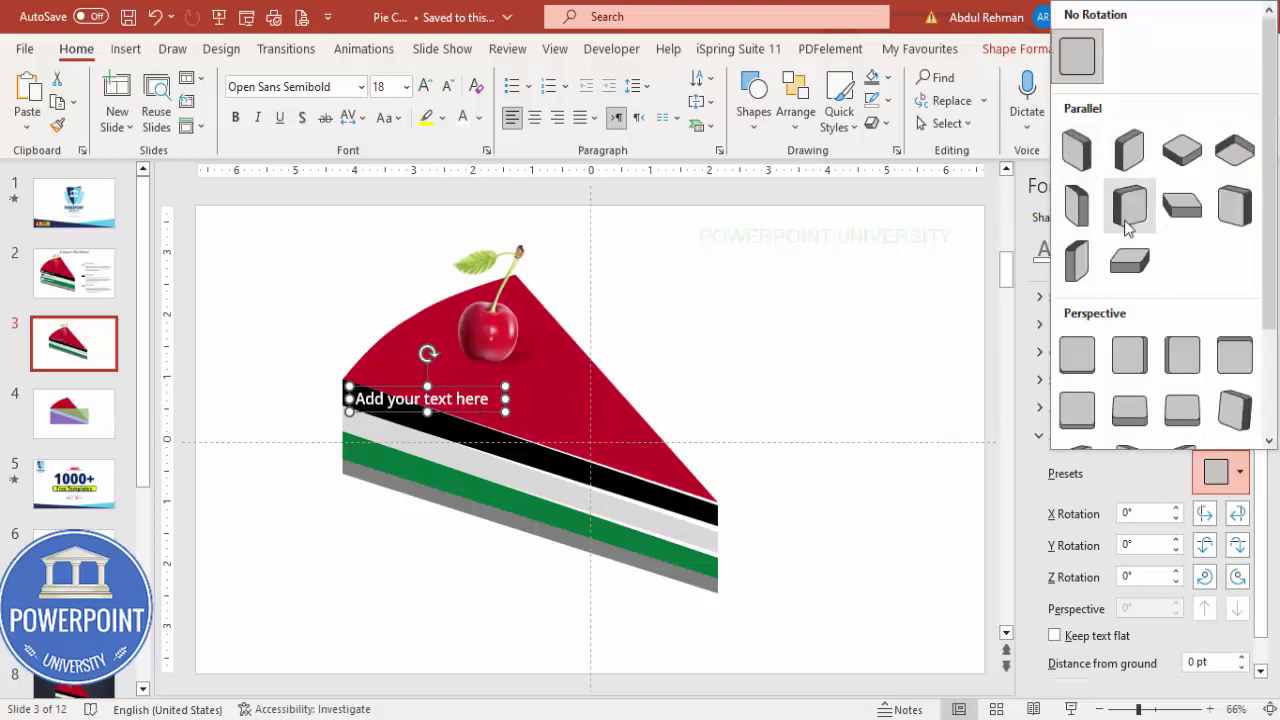
pyautogui.click(1077, 150)
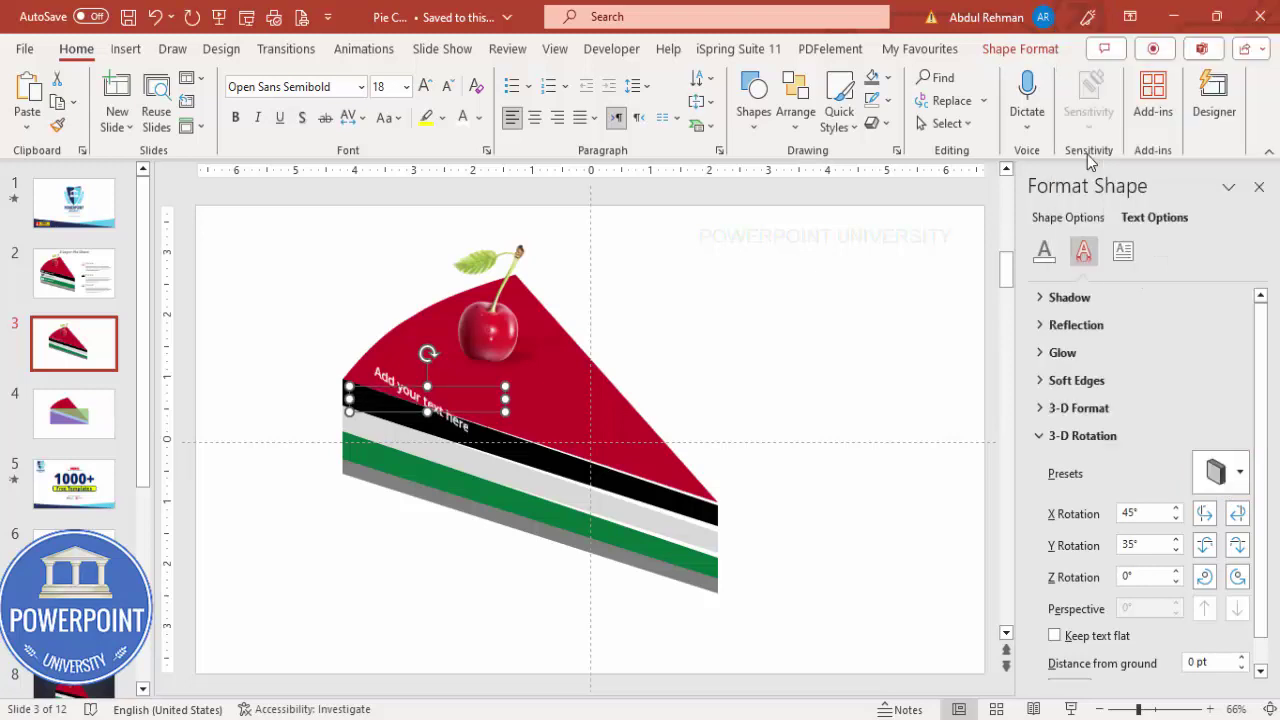
pyautogui.moveTo(446, 394); pyautogui.dragTo(432, 416)
# - Try off-axis and parallel tilts on the label, then set 3-D rotation to none
pyautogui.click(1215, 473)
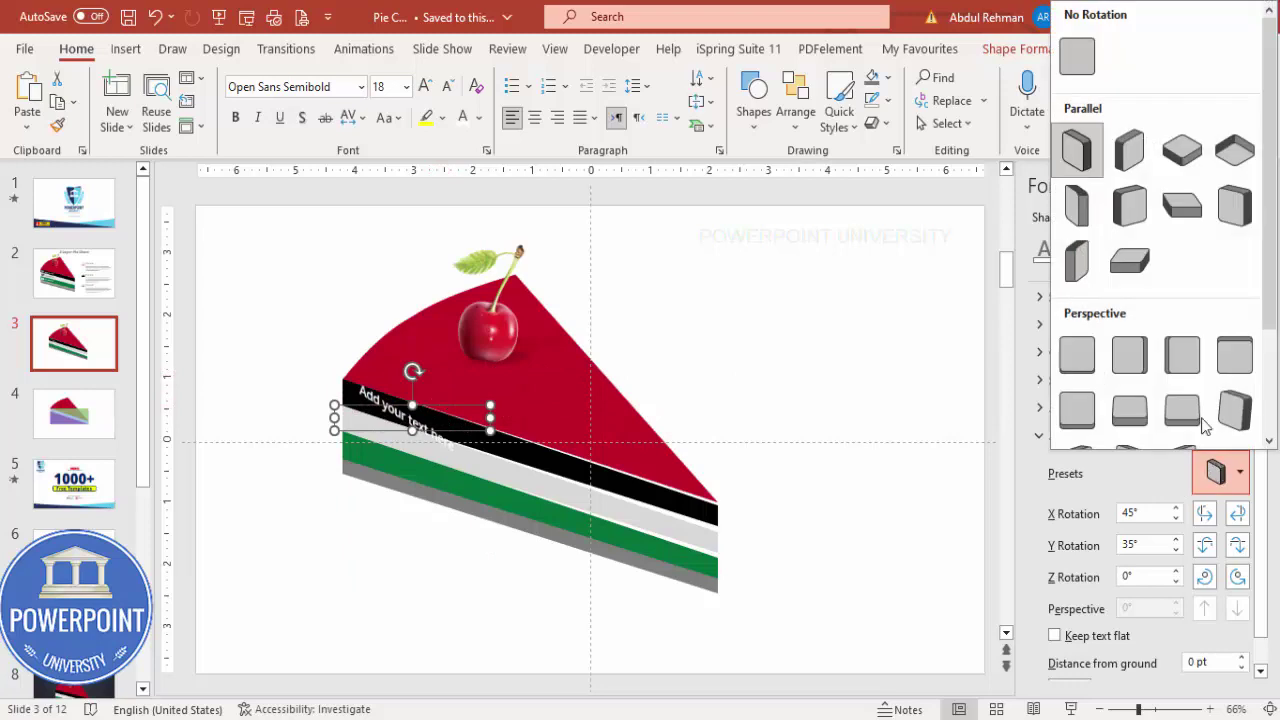
pyautogui.click(1080, 212)
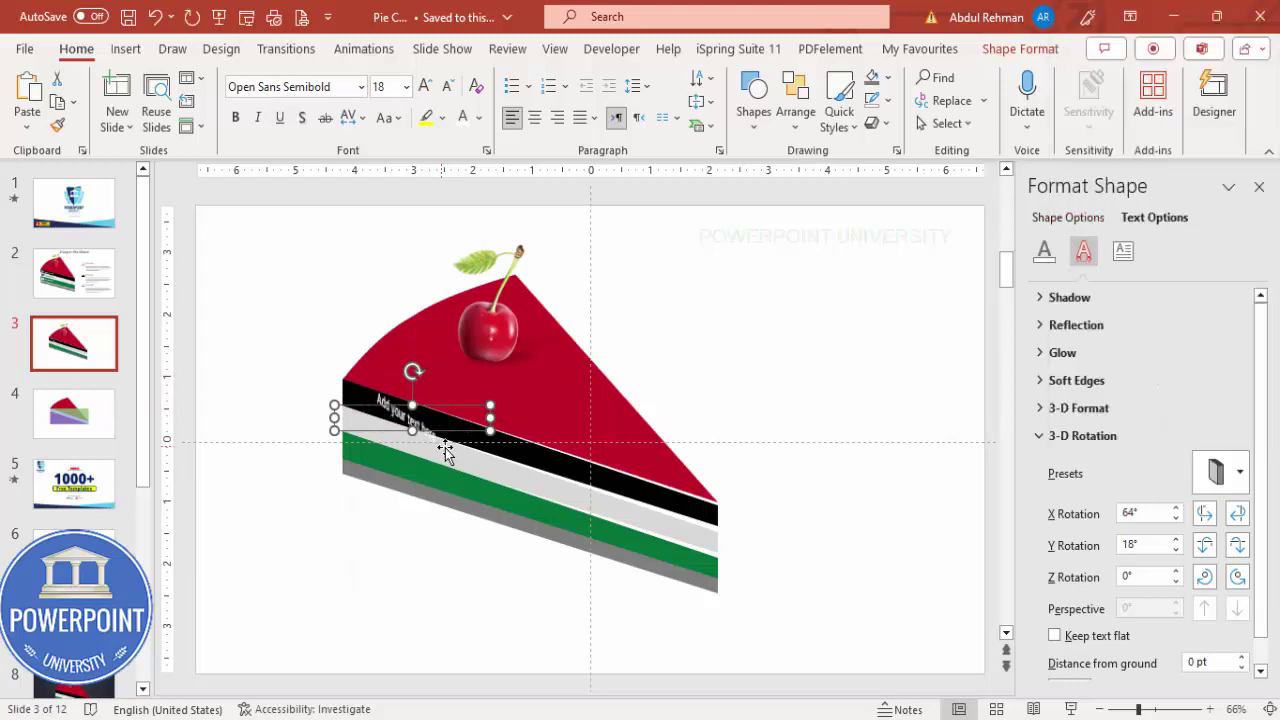
pyautogui.moveTo(446, 410); pyautogui.dragTo(442, 404)
pyautogui.click(1216, 470)
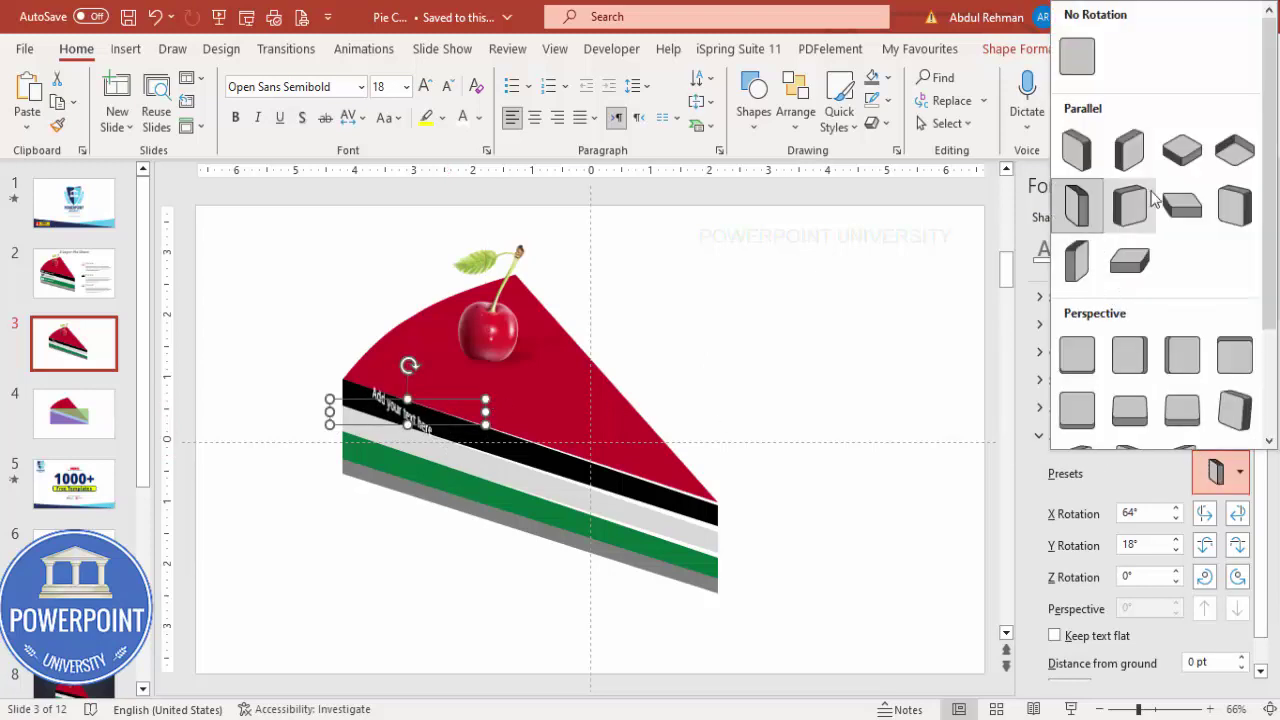
pyautogui.click(1080, 262)
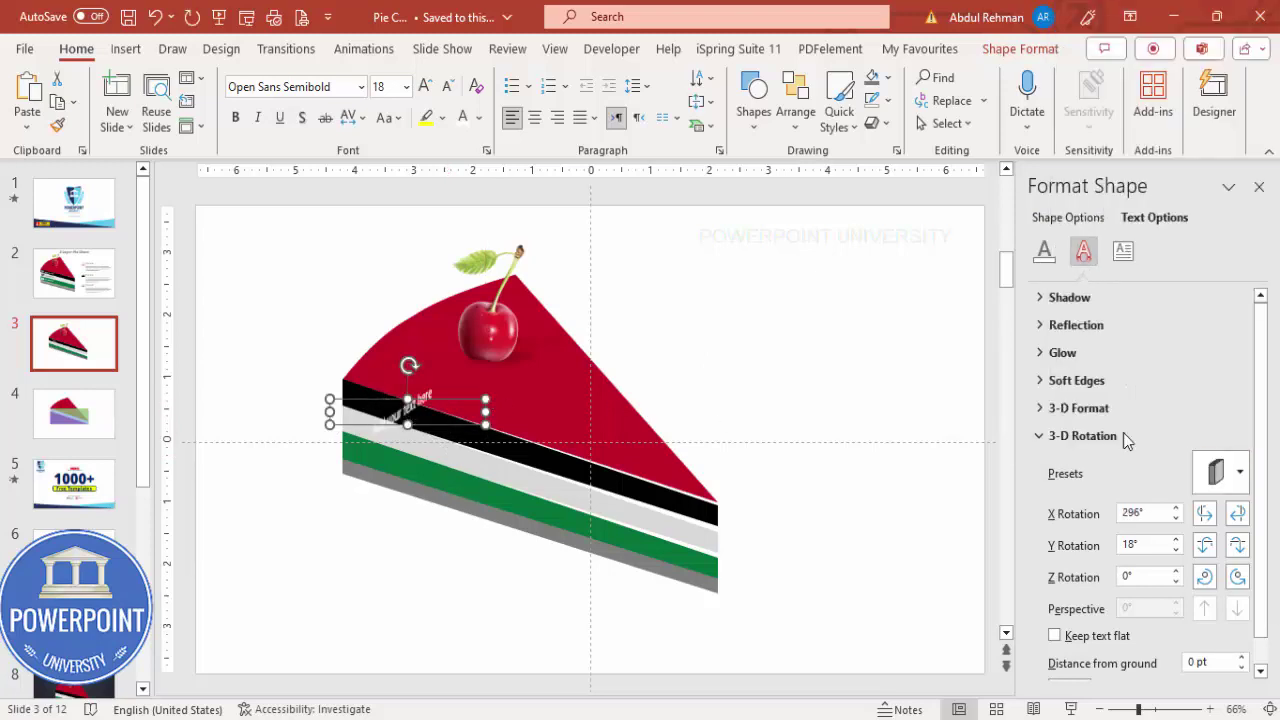
pyautogui.click(1216, 470)
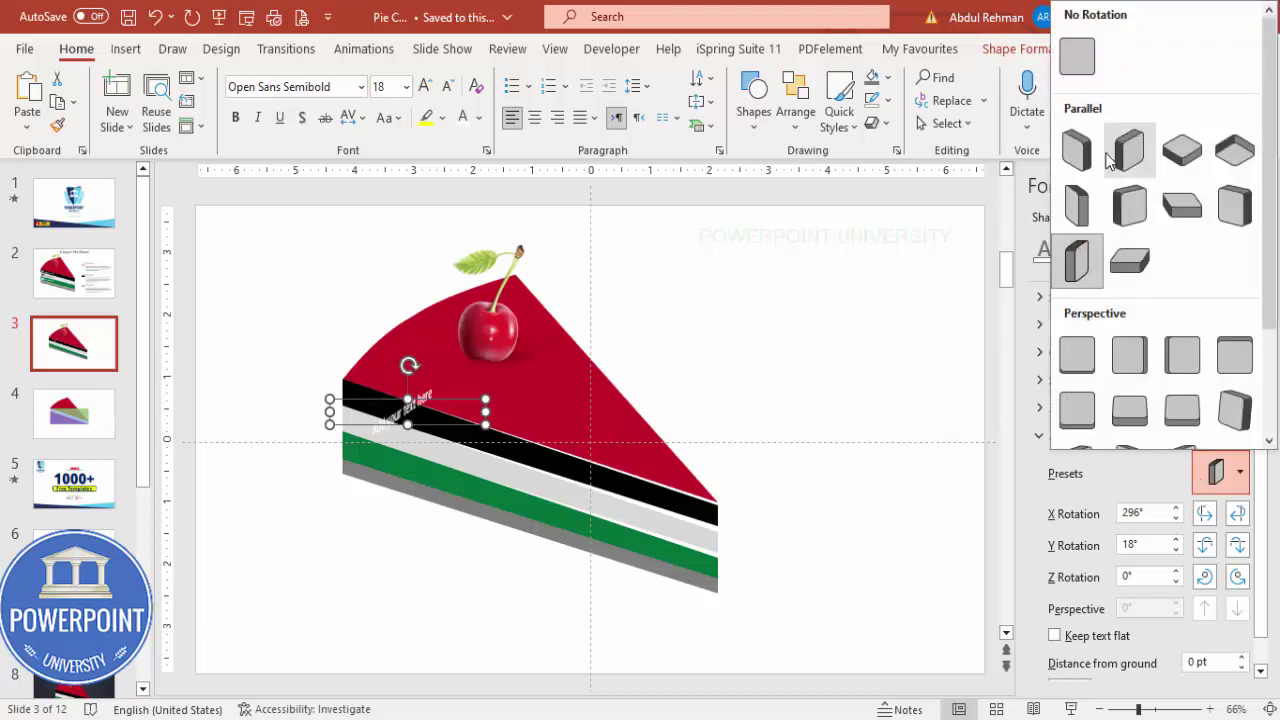
pyautogui.click(1077, 56)
pyautogui.click(1216, 472)
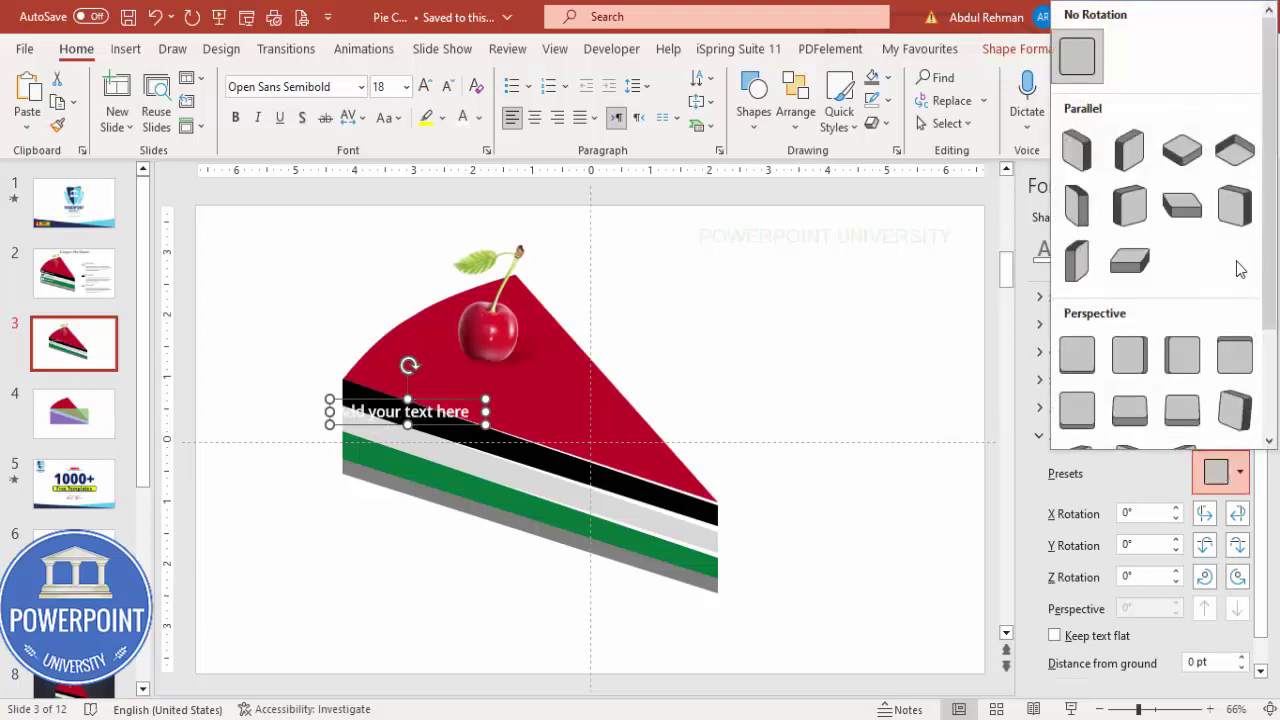
# - Apply the Perspective: Right preset and bring the label's Y rotation down to 315°
pyautogui.moveTo(1274, 300); pyautogui.dragTo(1274, 356)
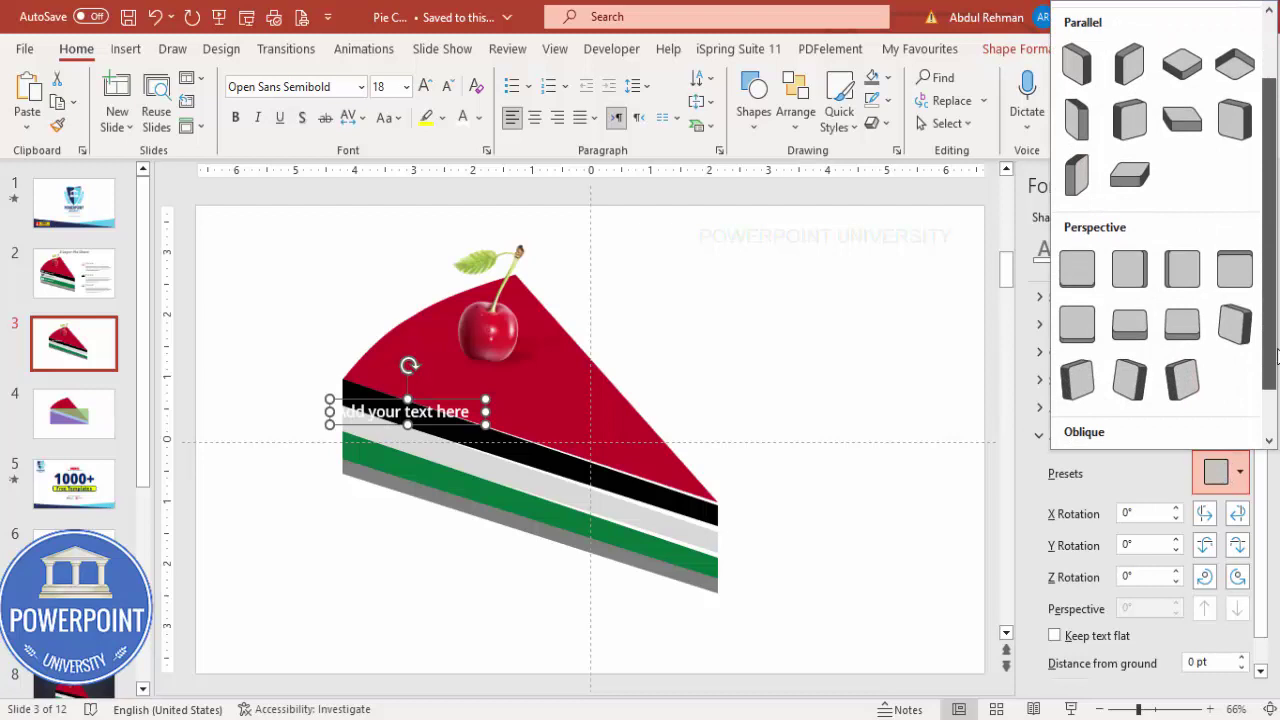
pyautogui.click(1195, 275)
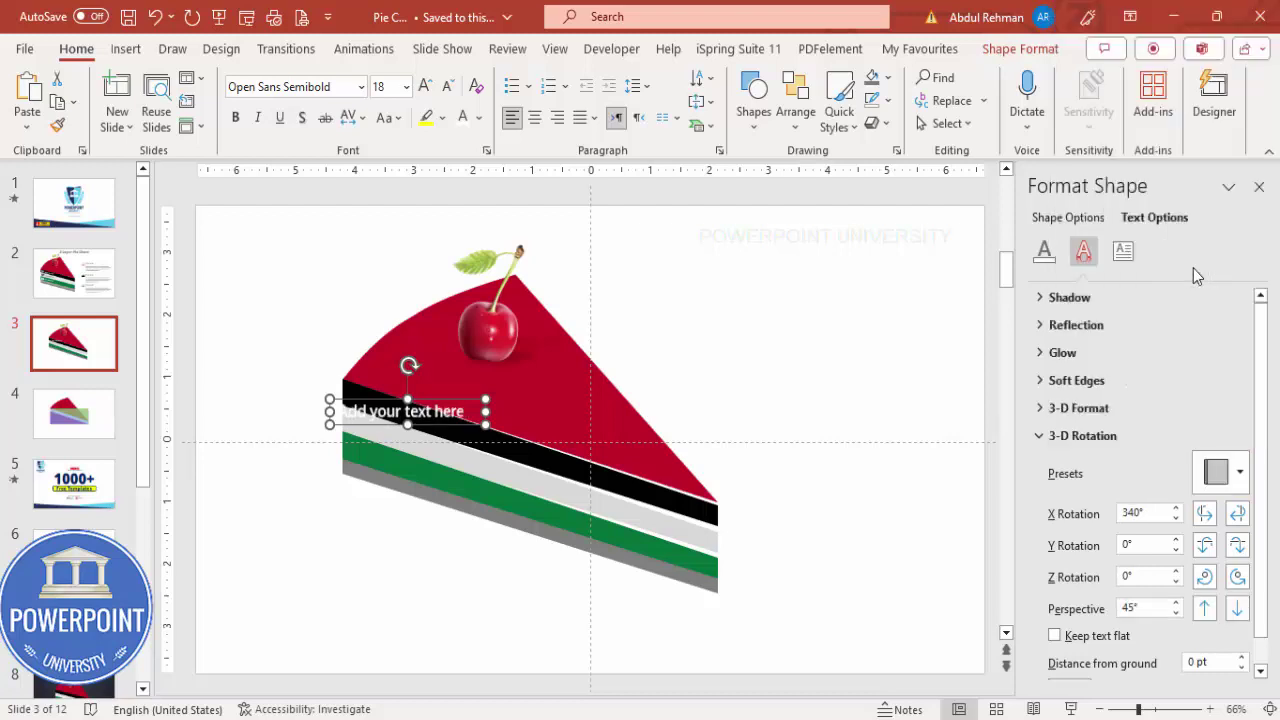
pyautogui.click(1238, 546)
pyautogui.click(1238, 546)
pyautogui.click(1238, 546)
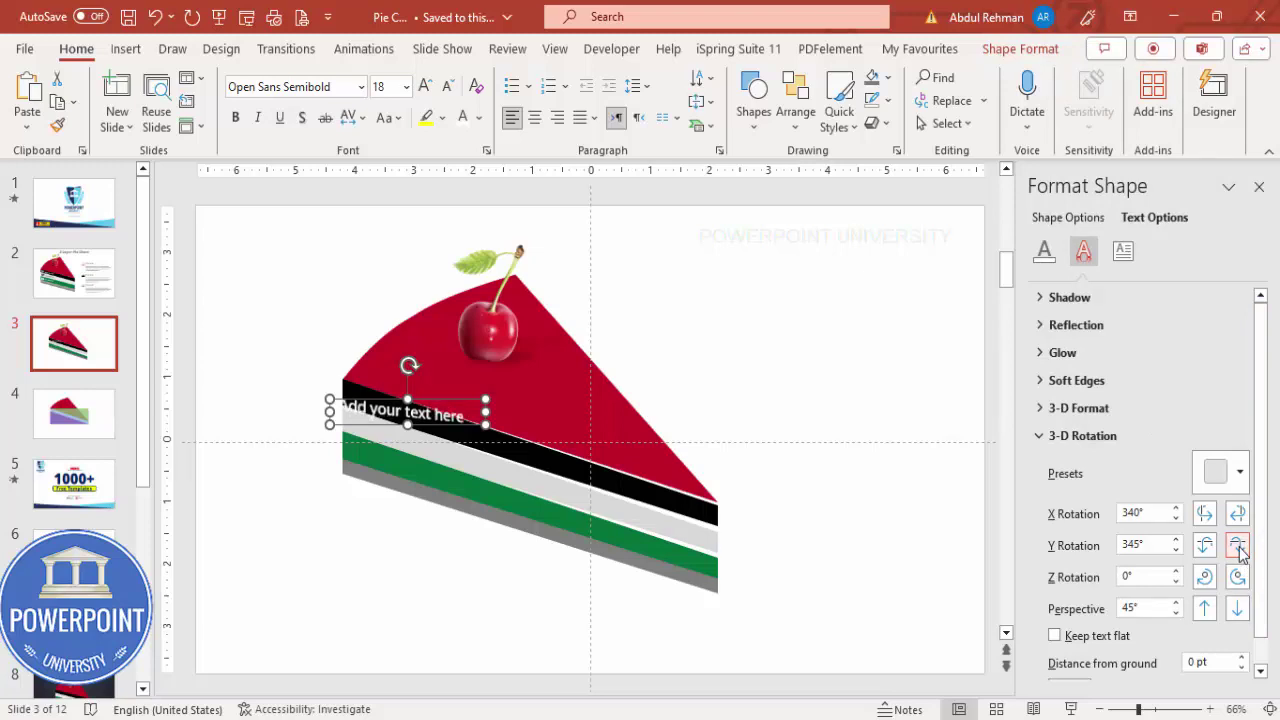
pyautogui.click(1238, 546)
pyautogui.click(1238, 546)
pyautogui.click(1238, 546)
pyautogui.click(1238, 546)
pyautogui.click(1238, 546)
pyautogui.click(1238, 546)
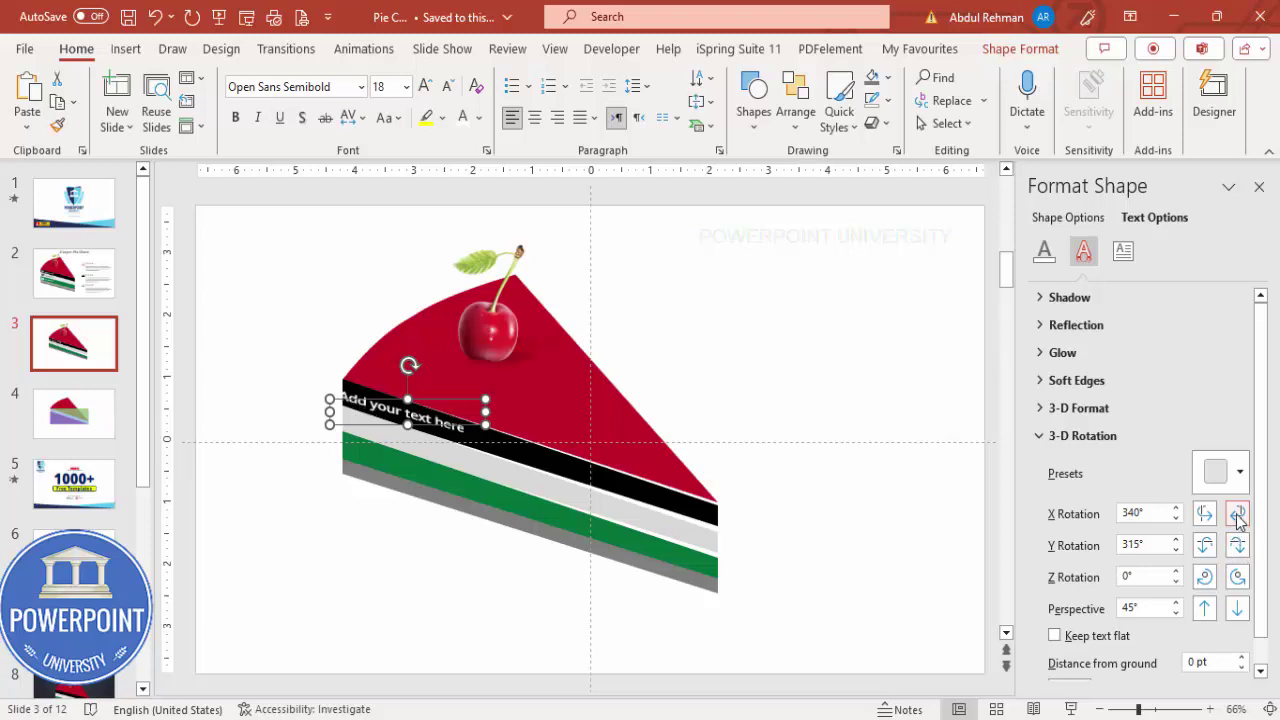
# - Set the label's Z rotation to 0° and shift it slightly along the black layer
pyautogui.click(1238, 577)
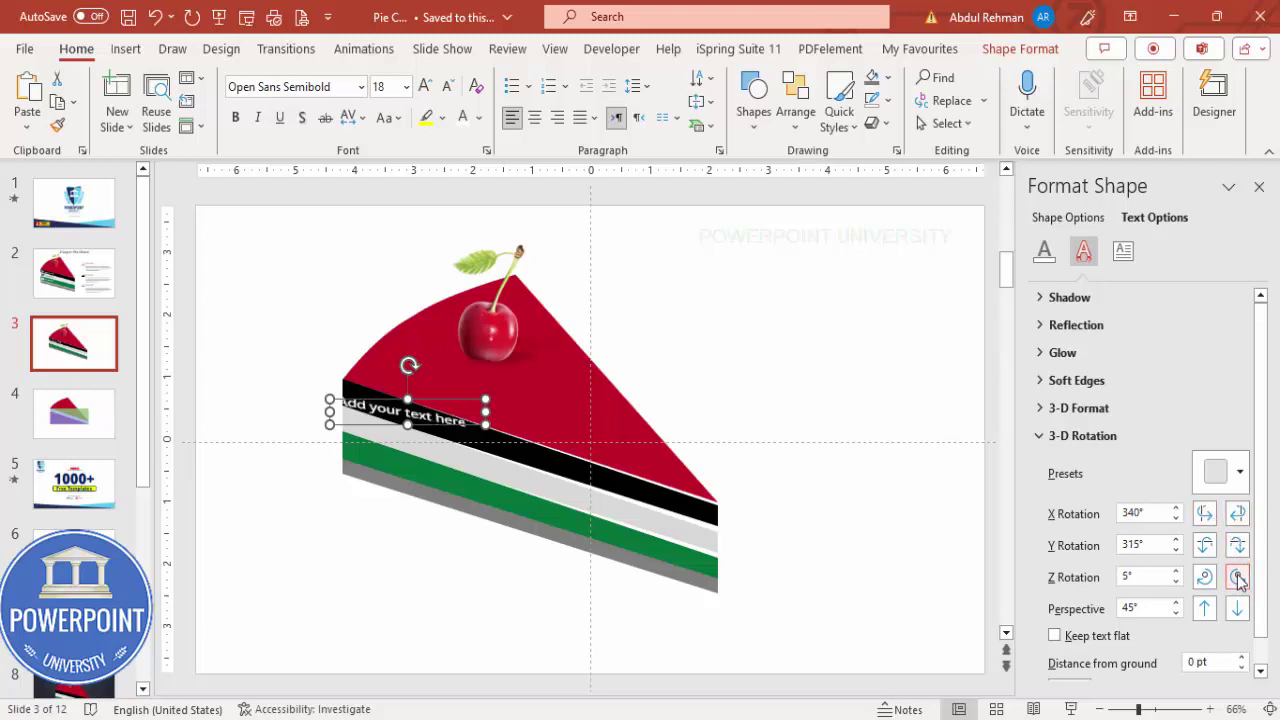
pyautogui.click(1204, 577)
pyautogui.click(1238, 577)
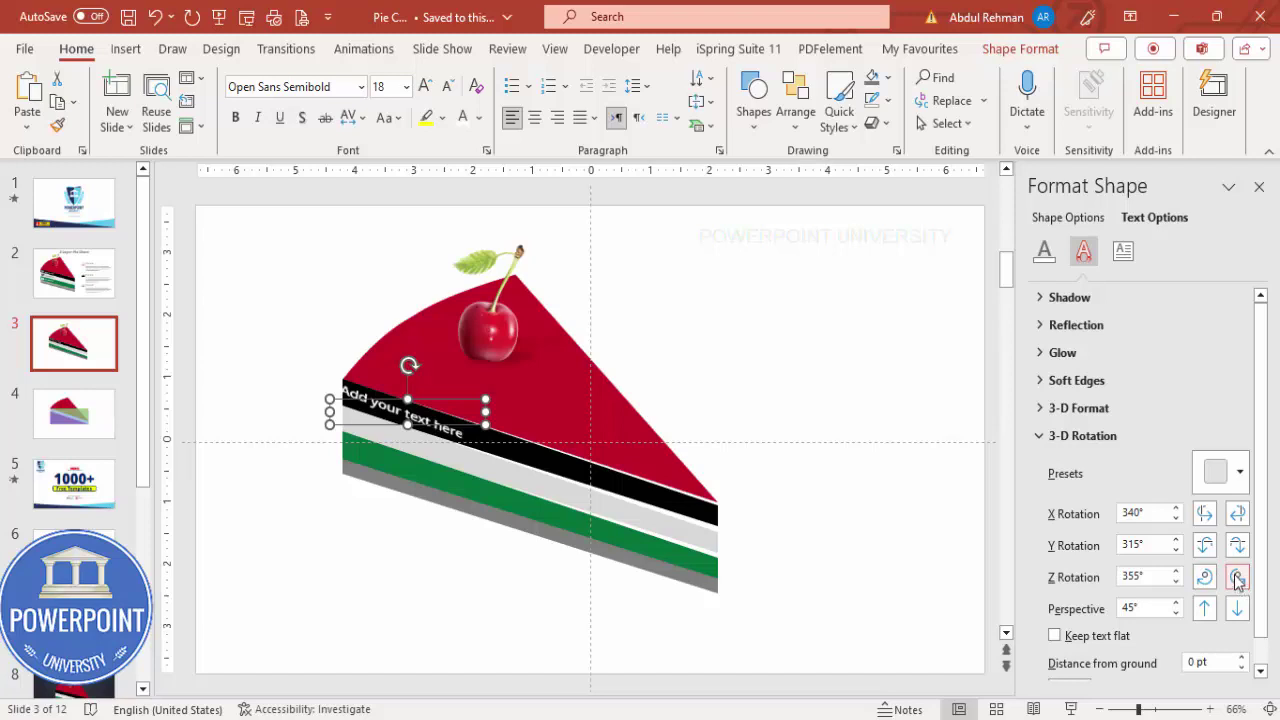
pyautogui.click(1238, 578)
pyautogui.moveTo(430, 398); pyautogui.dragTo(443, 402)
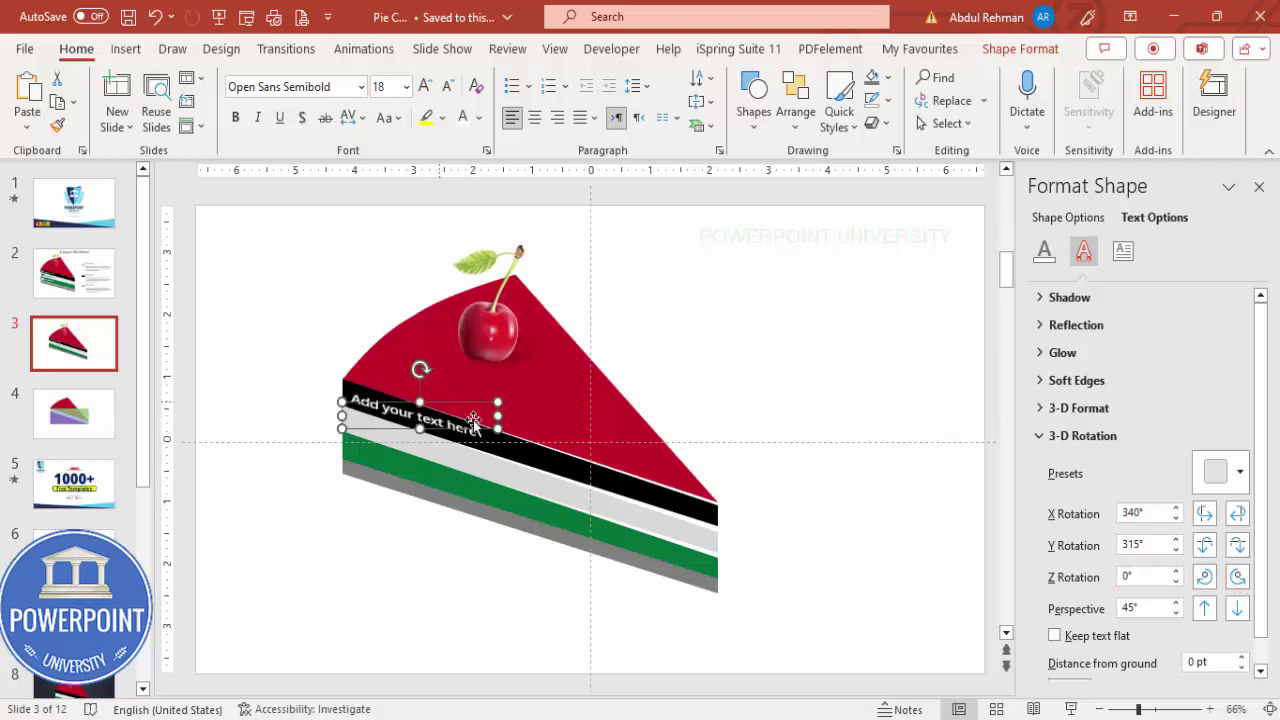
pyautogui.click(1237, 578)
pyautogui.click(1203, 578)
pyautogui.click(1203, 578)
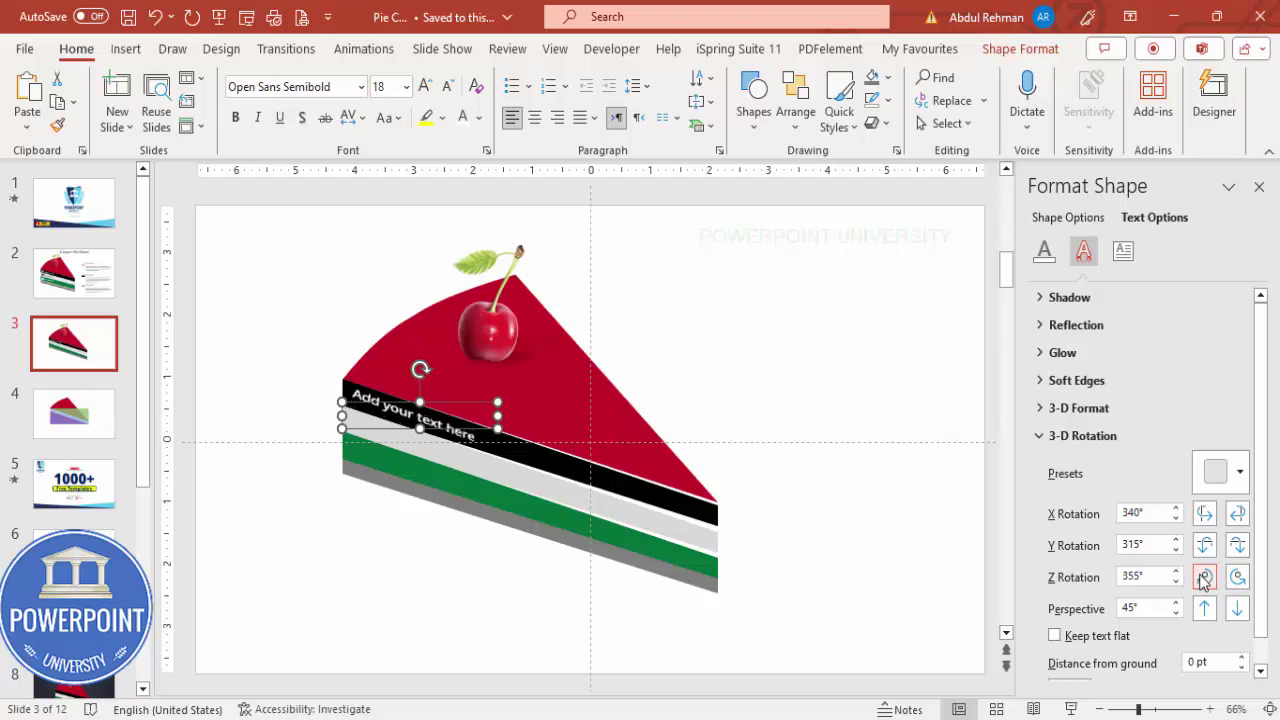
pyautogui.click(1238, 578)
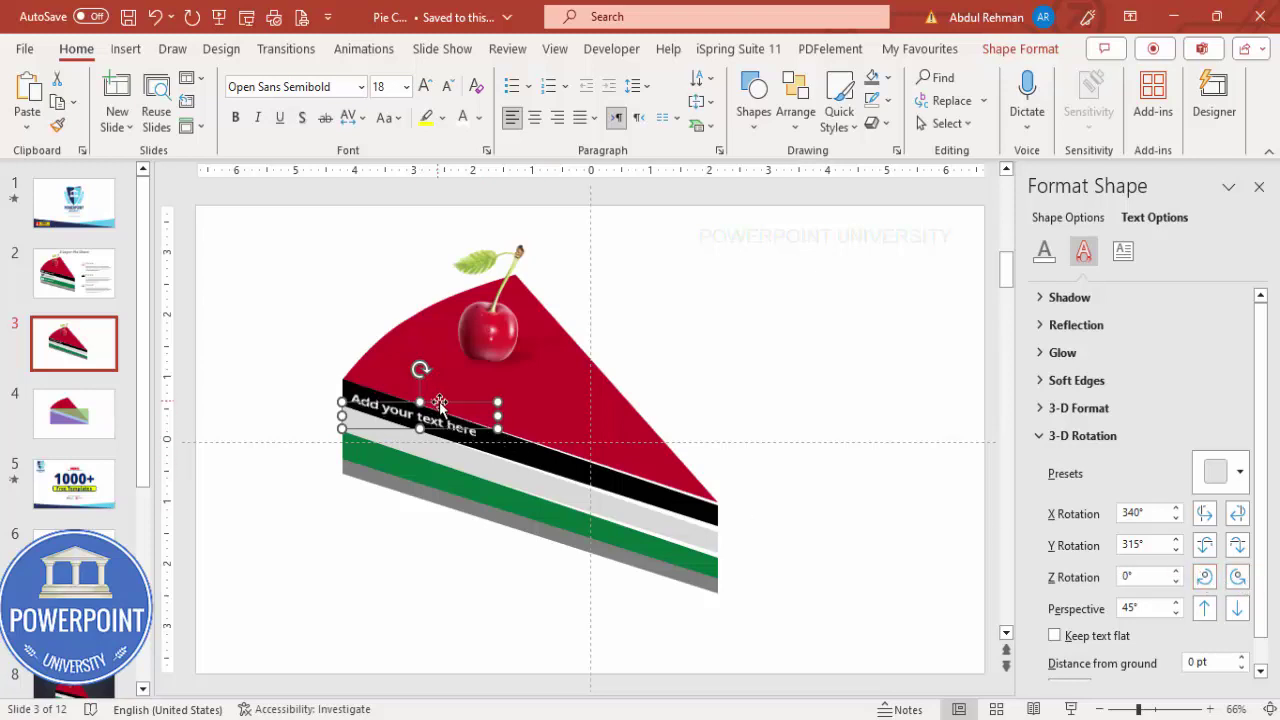
# - Place a copy of the label on the light-grey layer with Z 355° and Y near 320°
pyautogui.hotkey('ctrl', 'a')
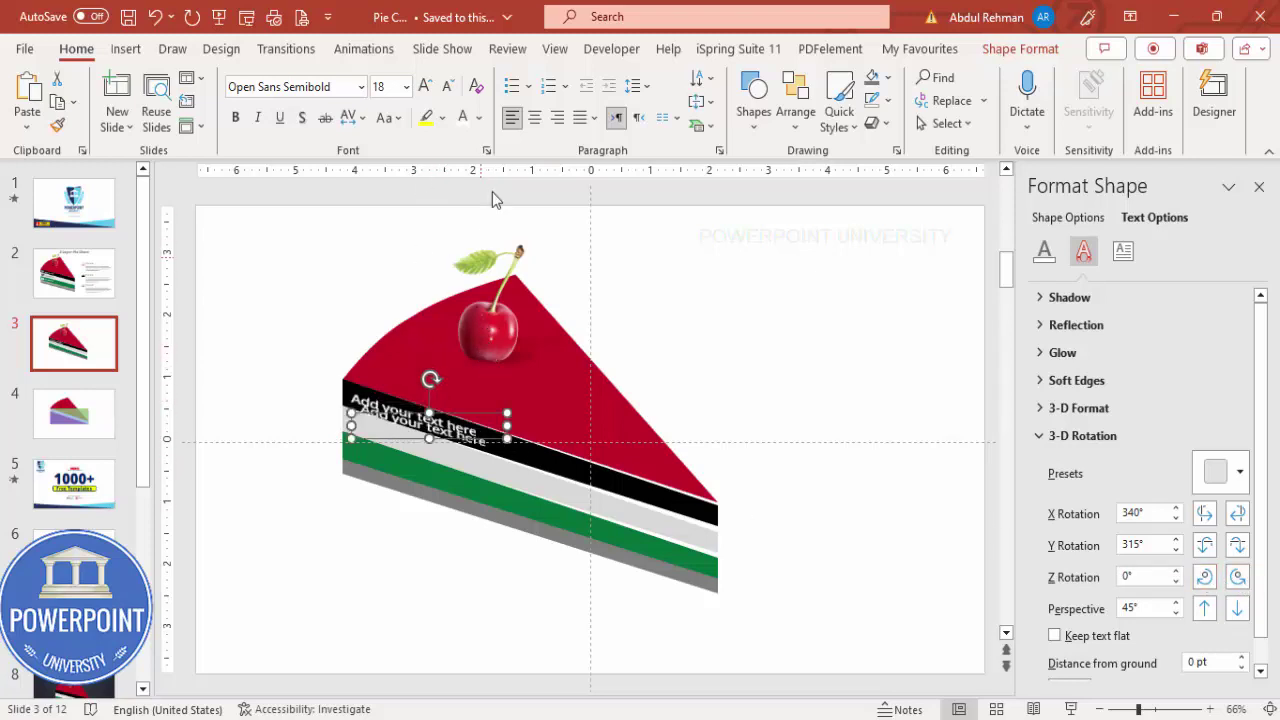
pyautogui.click(479, 118)
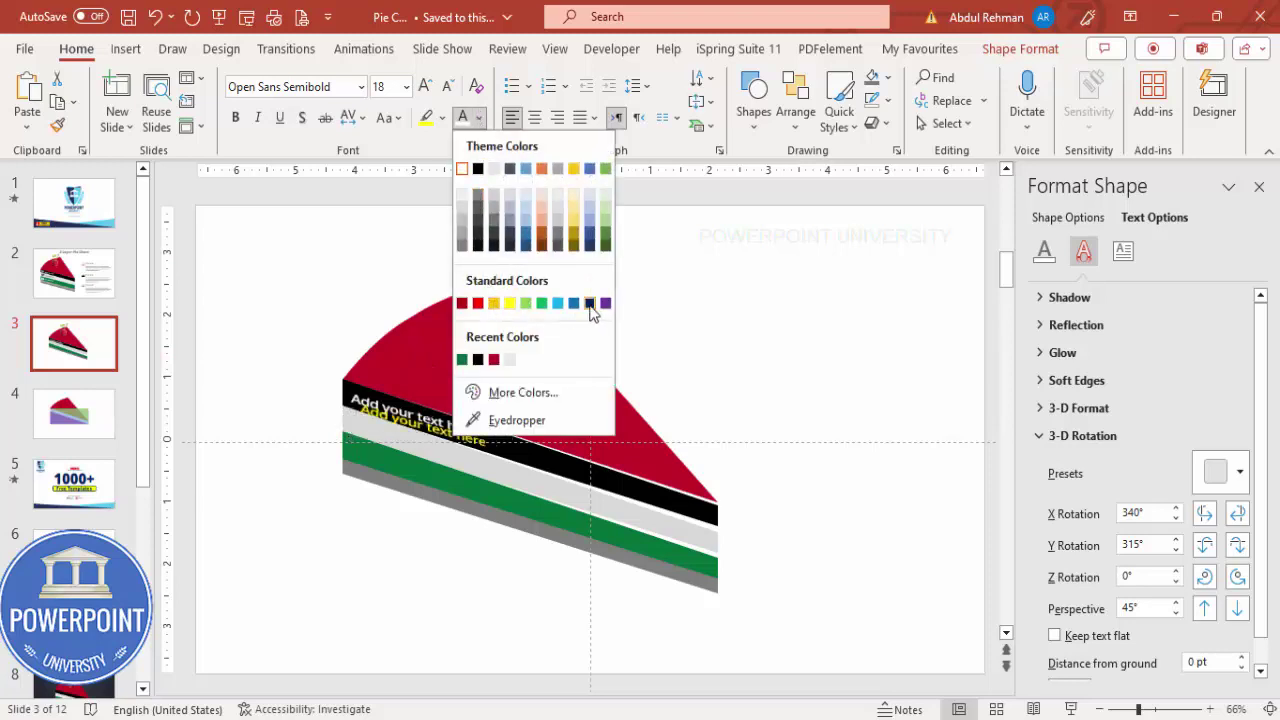
pyautogui.click(469, 410)
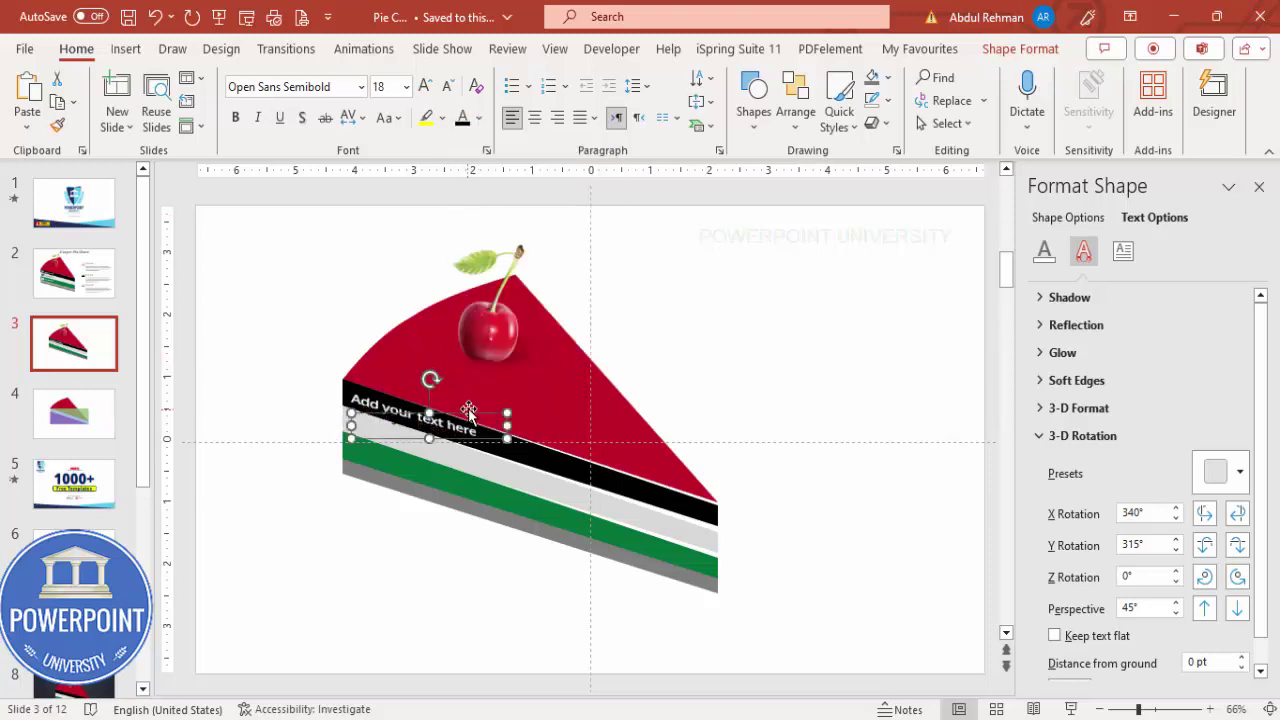
pyautogui.moveTo(469, 410); pyautogui.dragTo(456, 429)
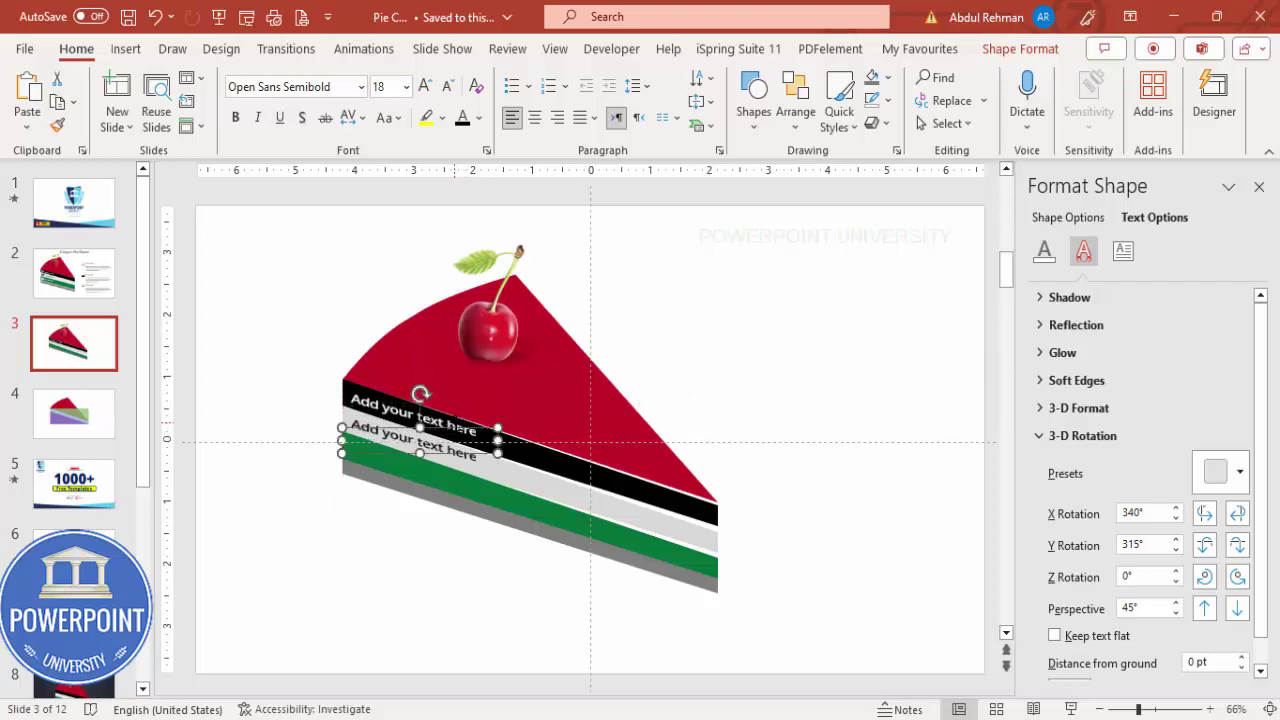
pyautogui.click(1237, 577)
pyautogui.click(1204, 578)
pyautogui.click(1205, 582)
pyautogui.click(1237, 545)
pyautogui.click(1208, 549)
pyautogui.click(1208, 549)
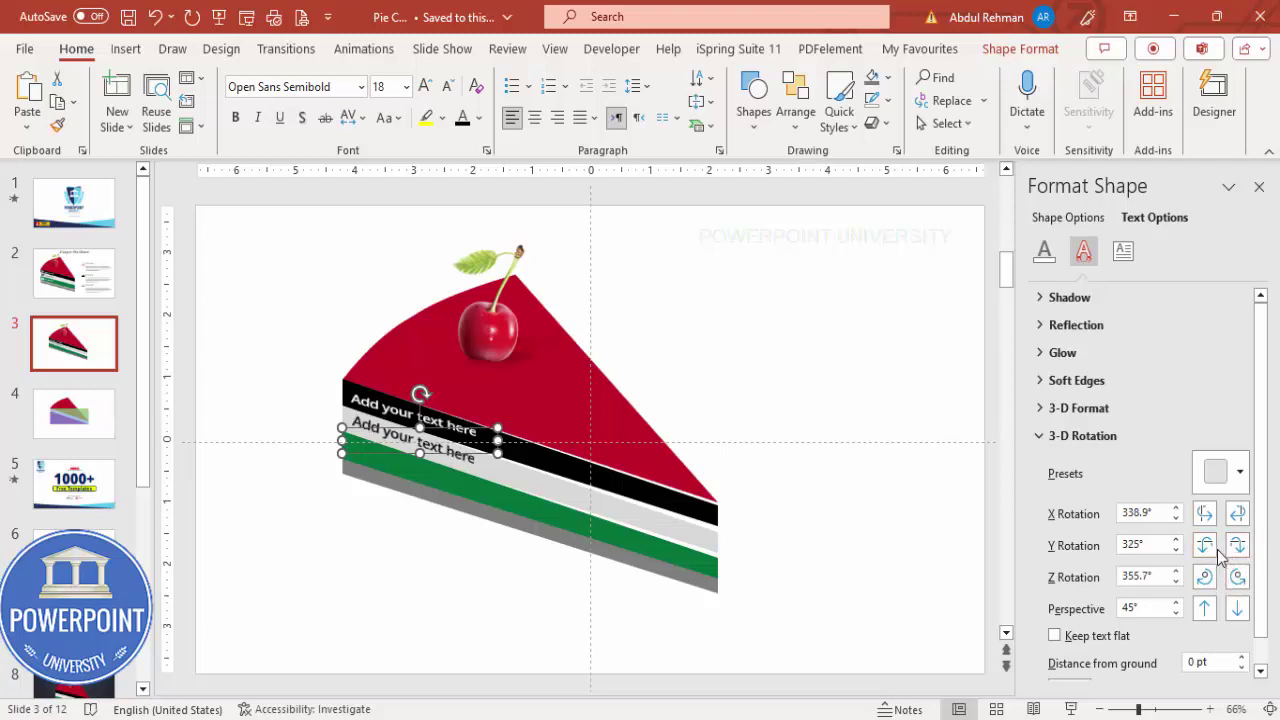
# - Make the green-layer label's text white and nudge it down slightly
pyautogui.click(479, 118)
pyautogui.click(477, 168)
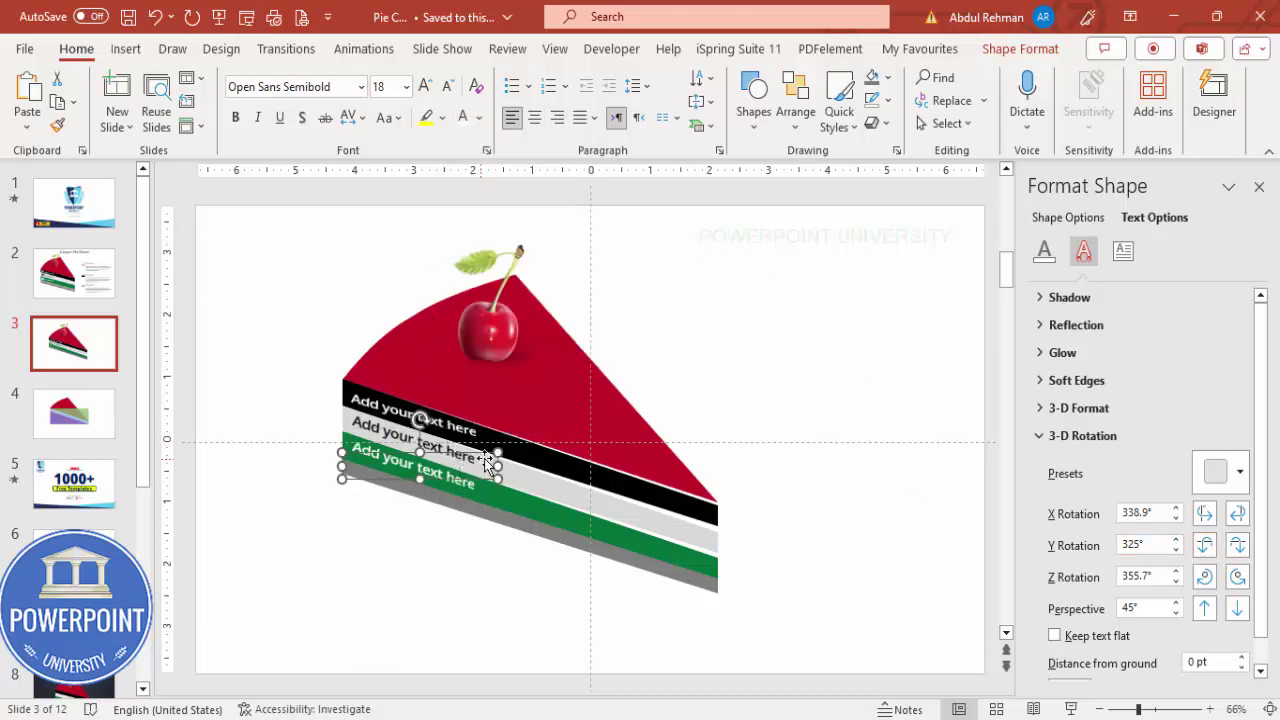
pyautogui.press('Down')
pyautogui.press('Down')
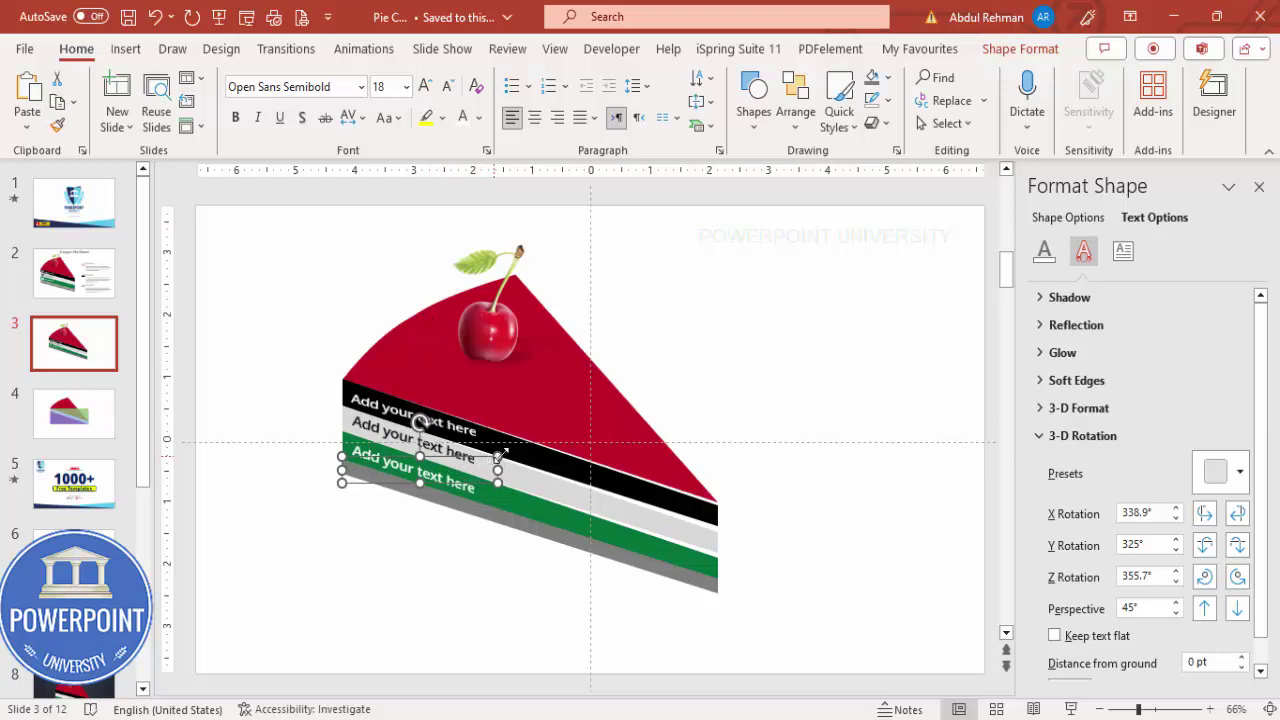
pyautogui.click(737, 400)
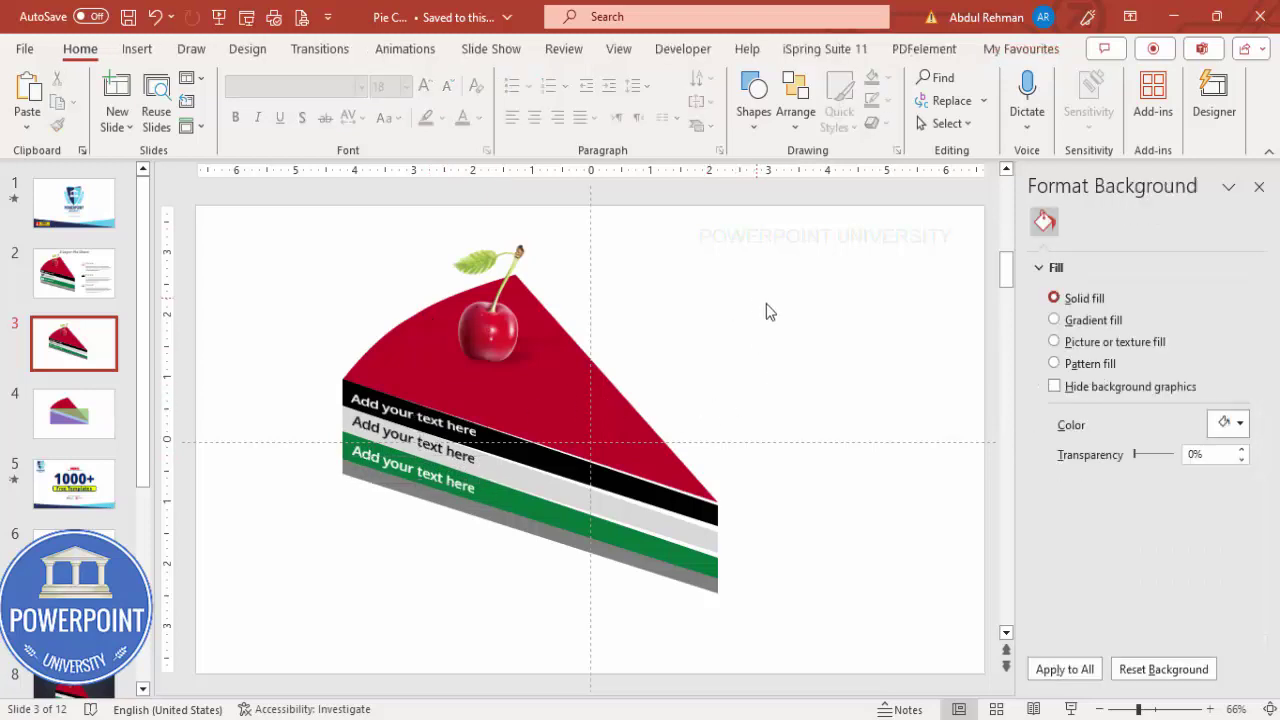